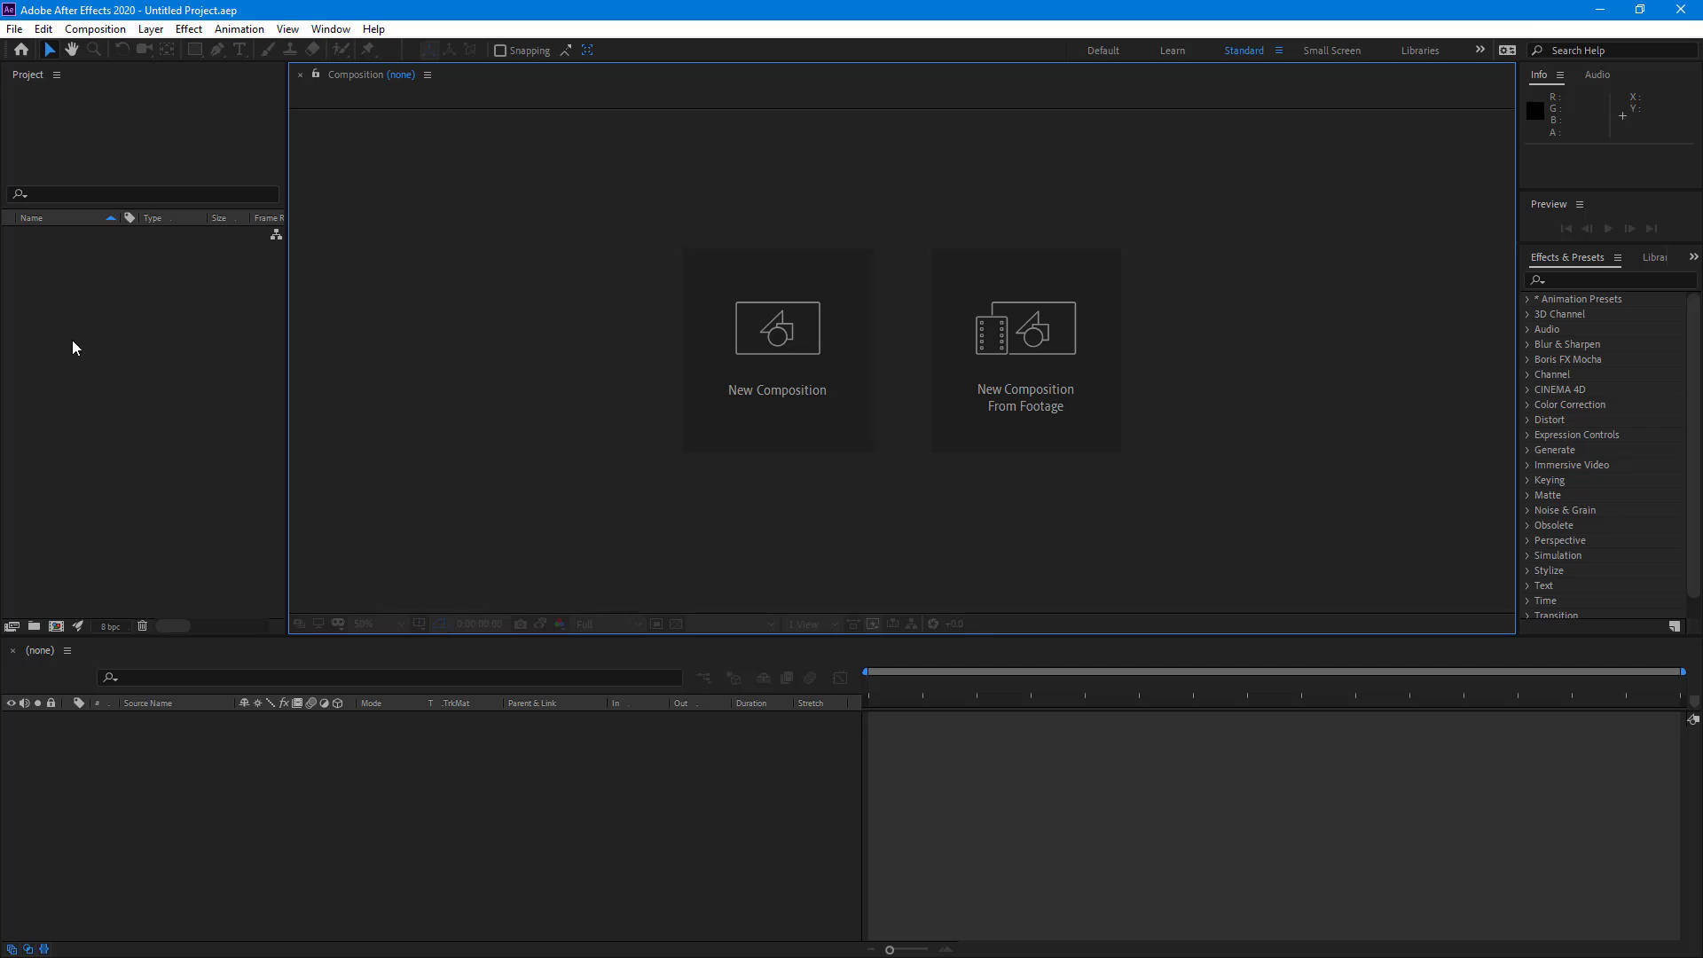
# Bring up the Project panel's context menu for adding new items to the empty project.
pyautogui.rightClick(104, 323)
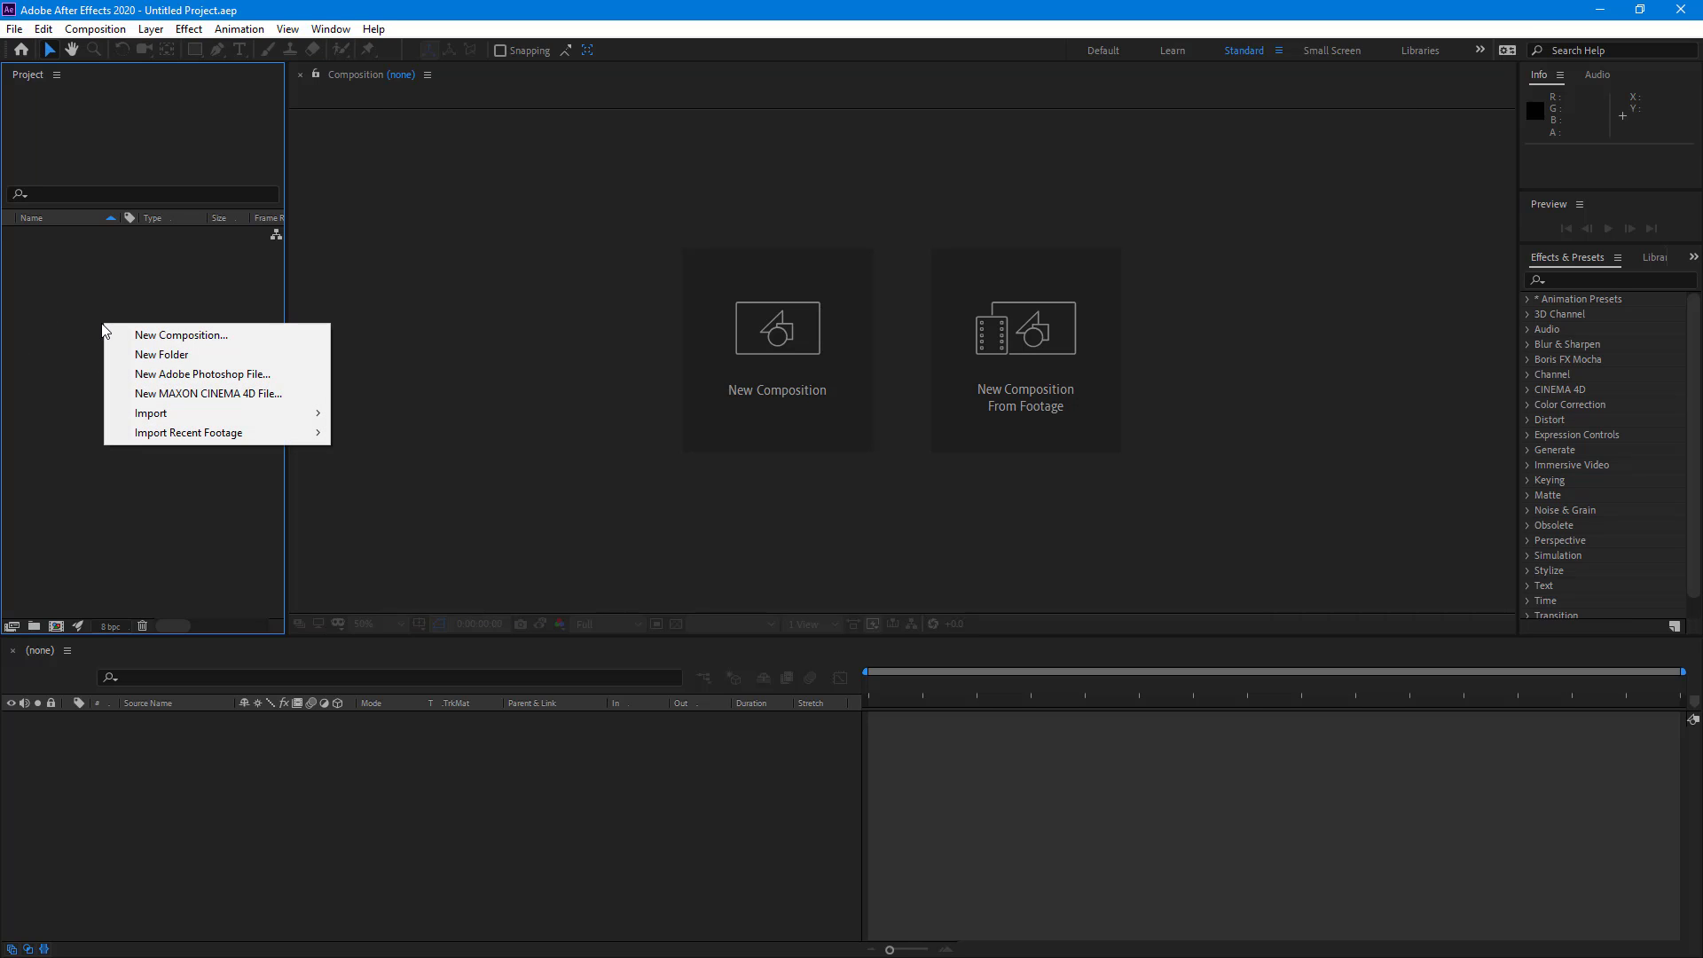
# Create Comp 1 with the PAL D1/DV Widescreen preset and a 10-second duration.
pyautogui.click(173, 338)
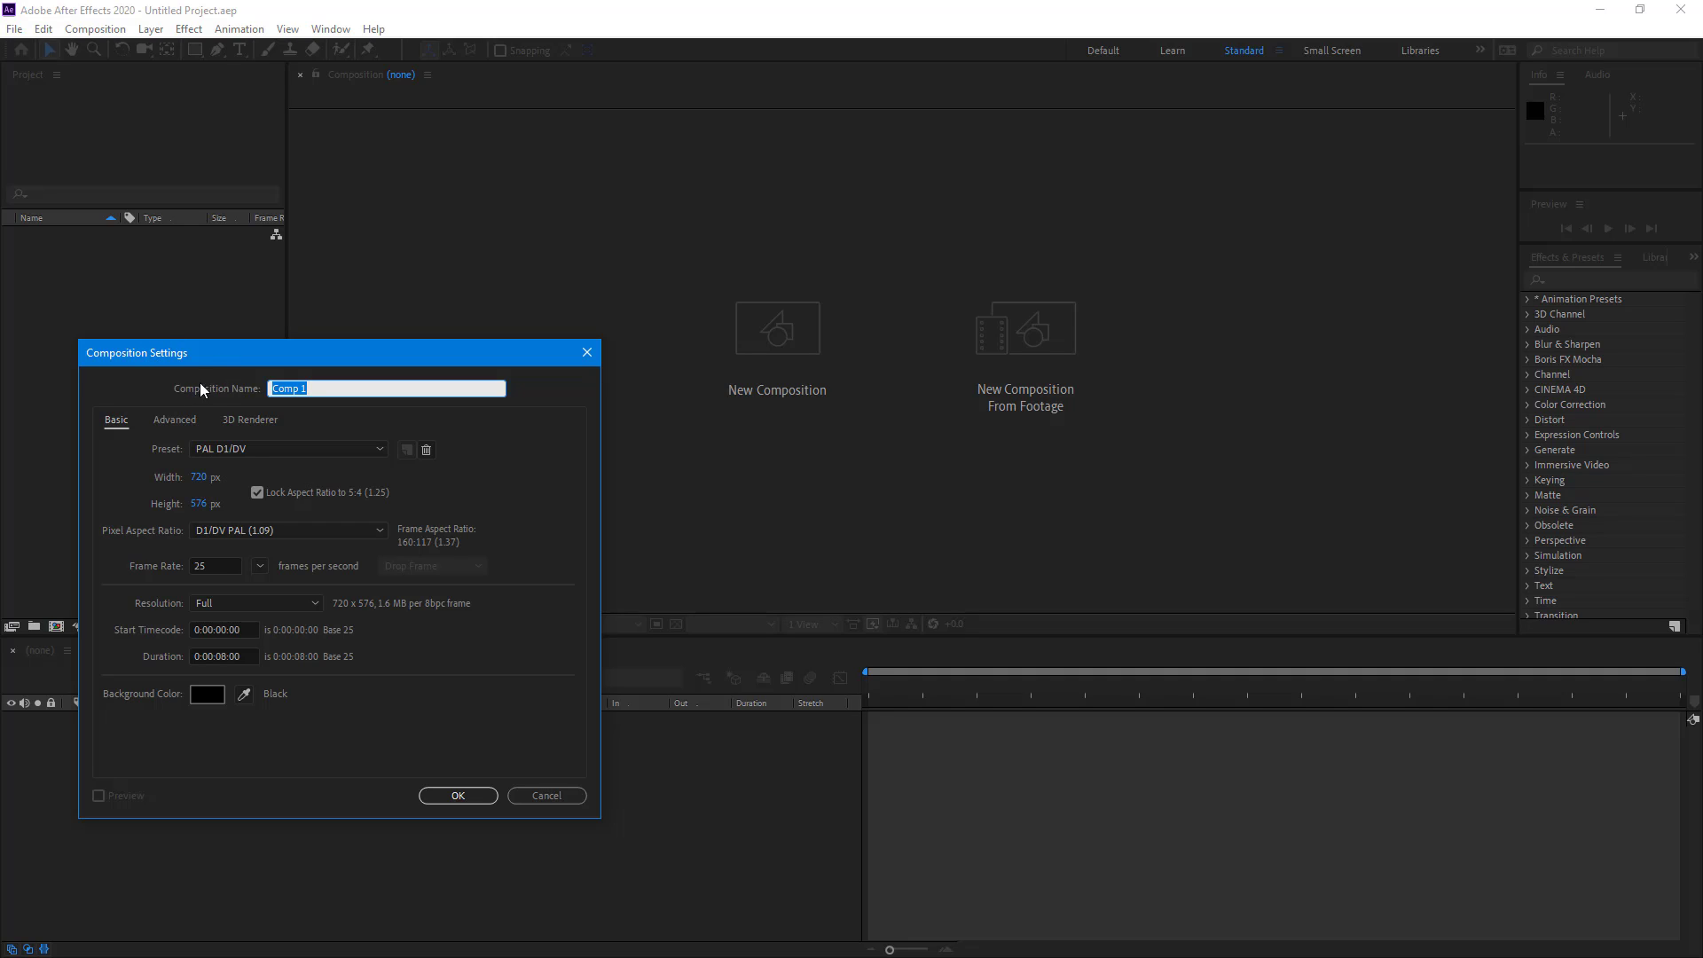
pyautogui.click(251, 447)
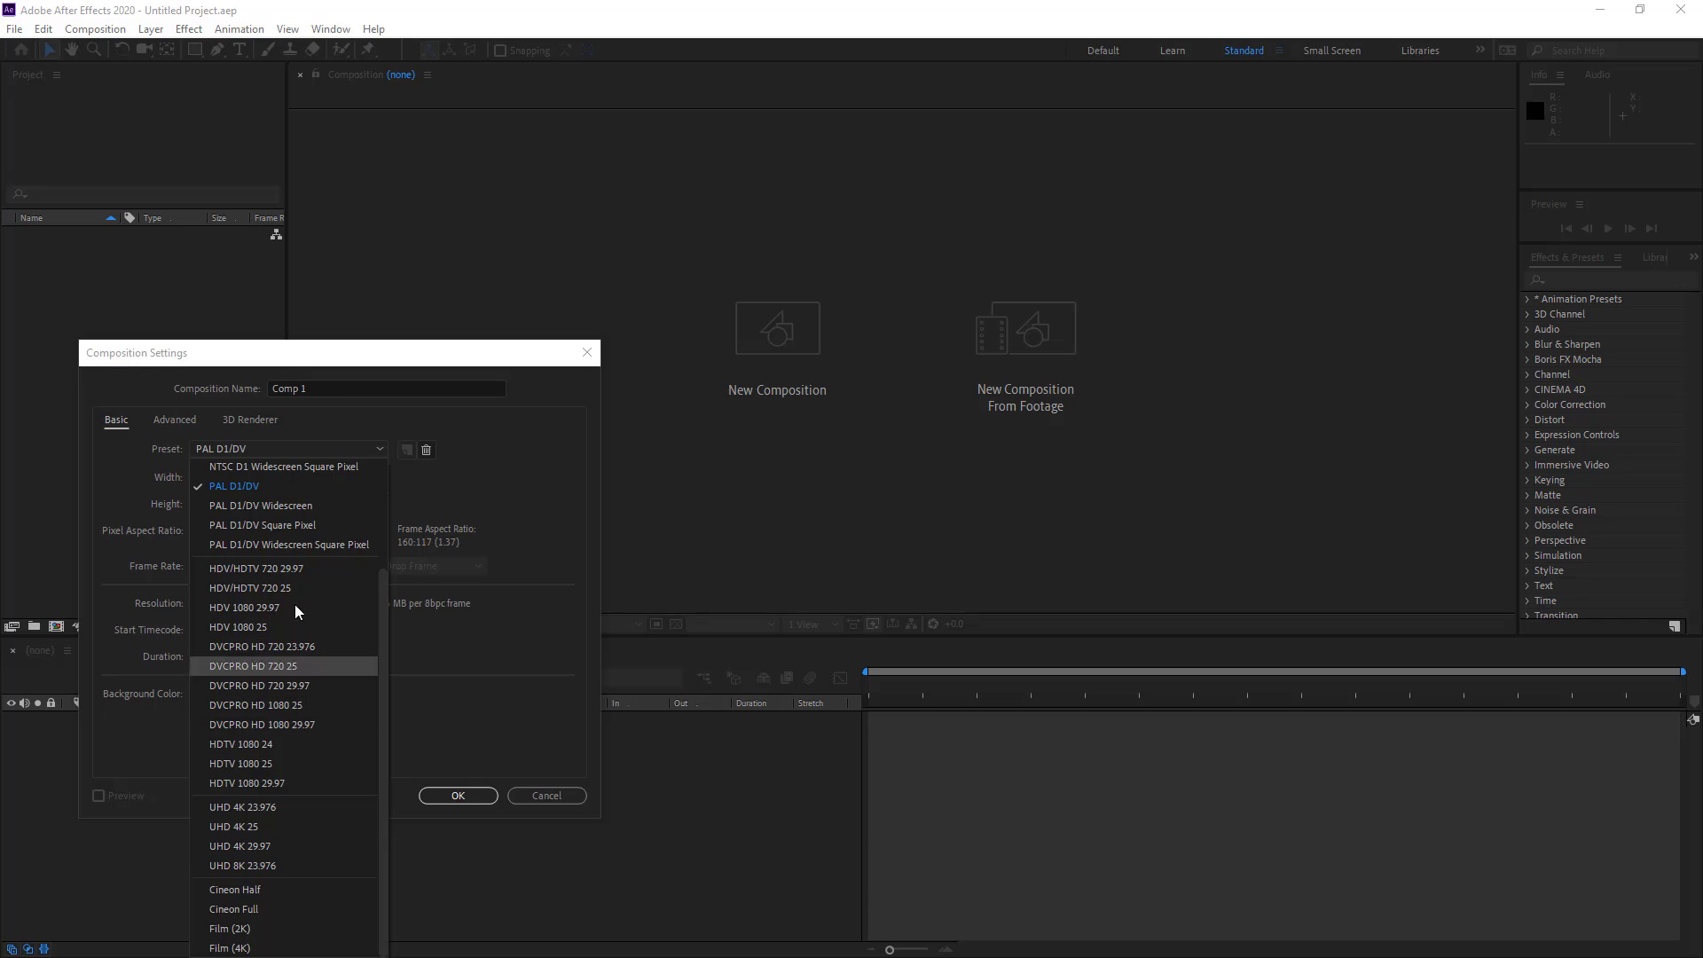
pyautogui.click(295, 507)
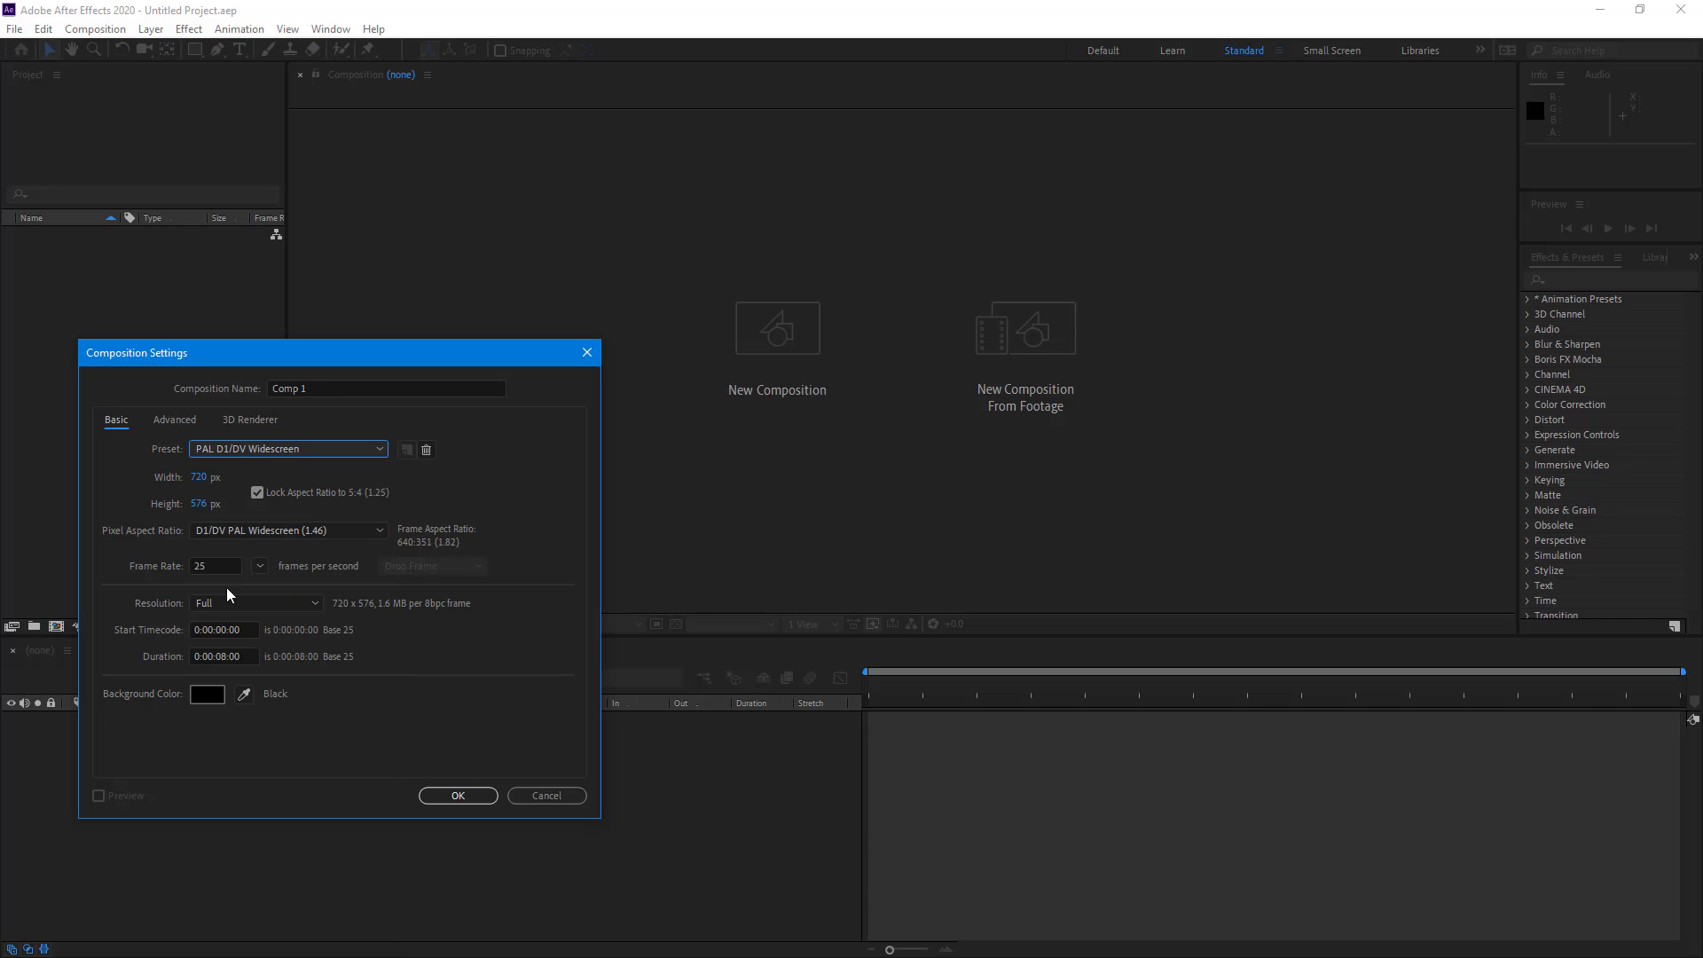
pyautogui.click(229, 657)
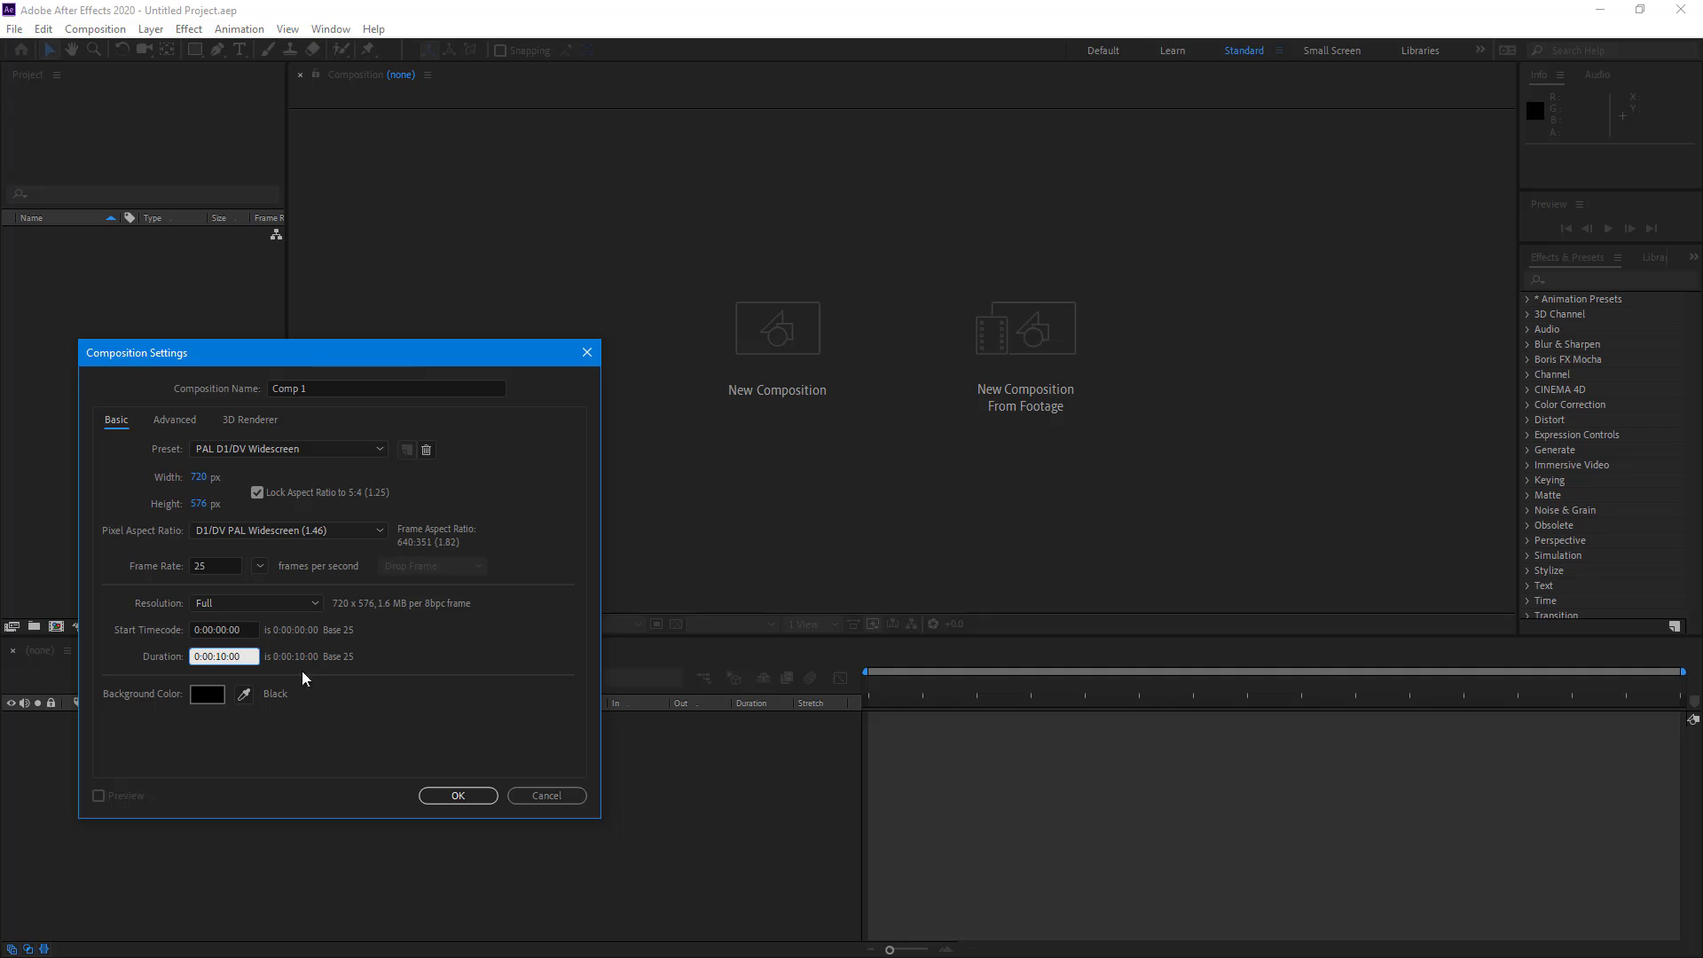
pyautogui.click(476, 797)
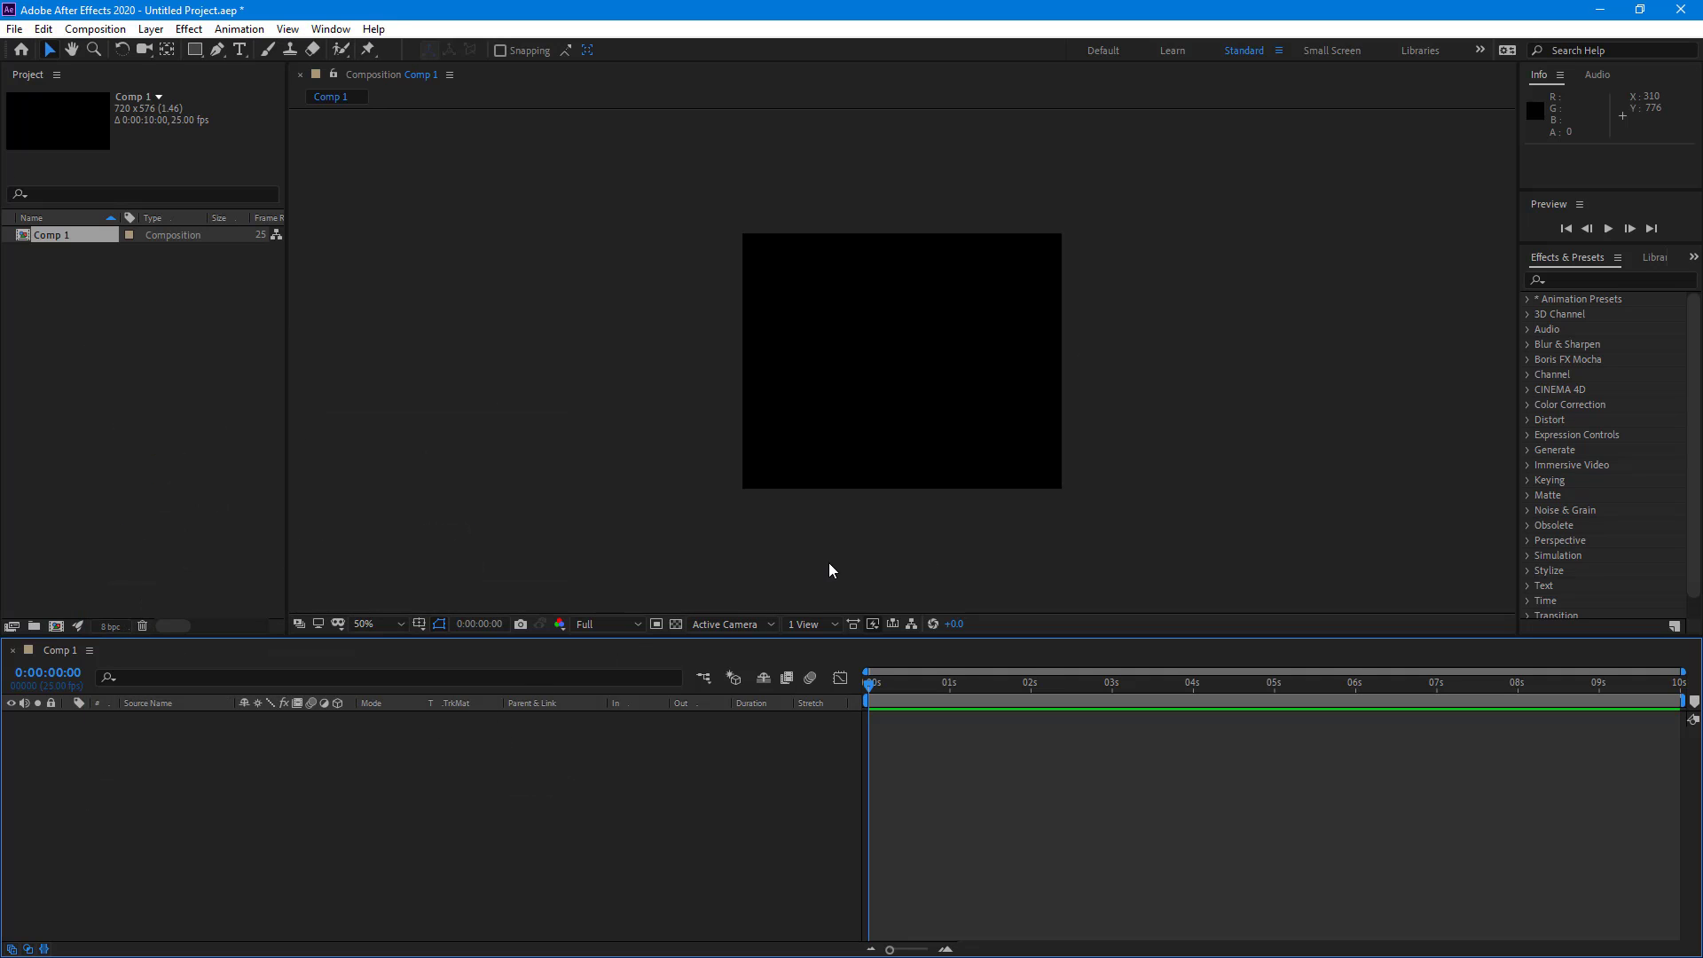
# Turn on pixel aspect ratio correction and set the viewer magnification to Fit up to 100%.
pyautogui.click(855, 622)
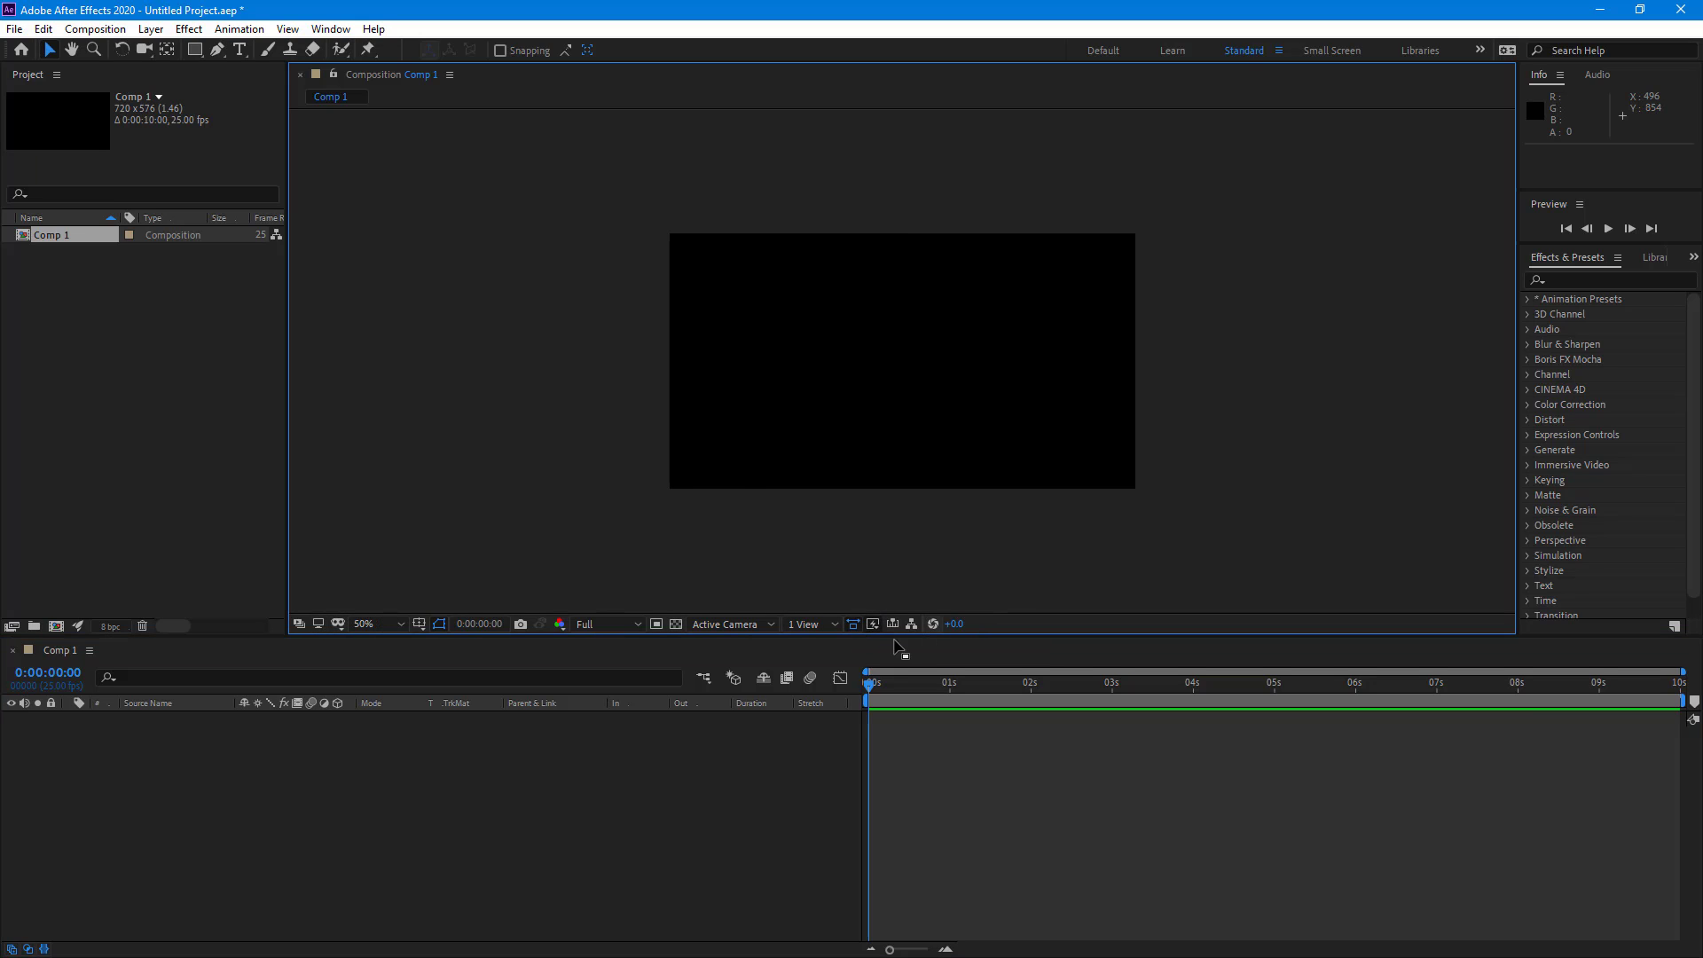
pyautogui.click(399, 623)
pyautogui.click(399, 660)
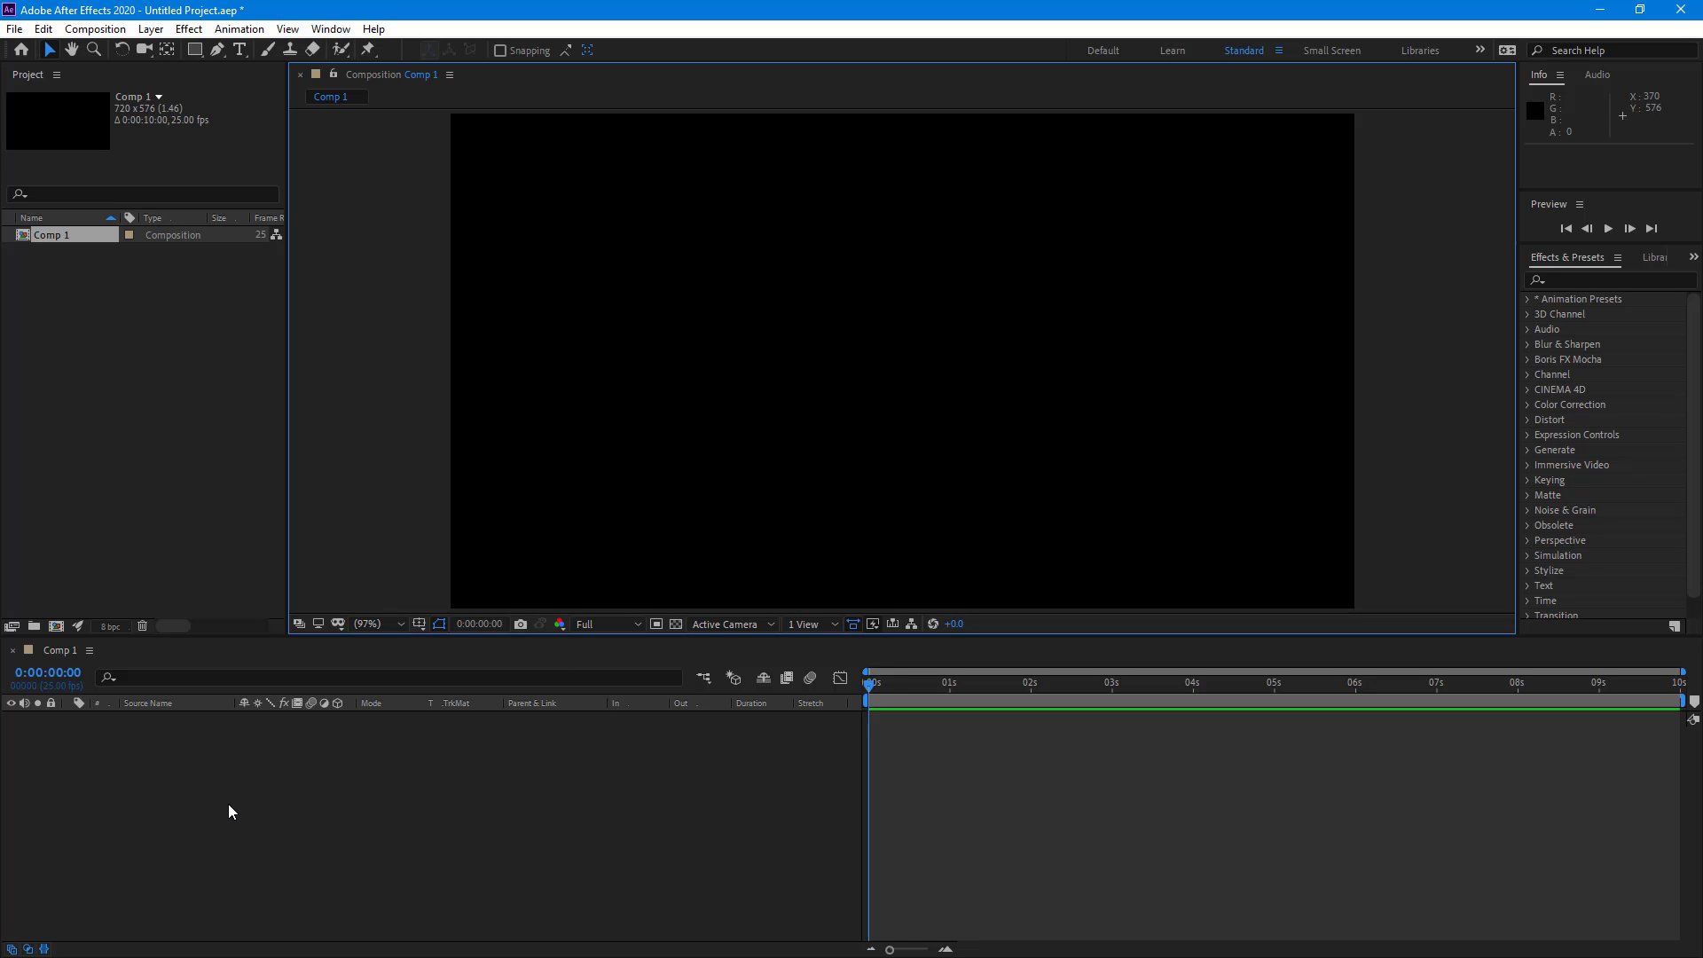
pyautogui.rightClick(182, 753)
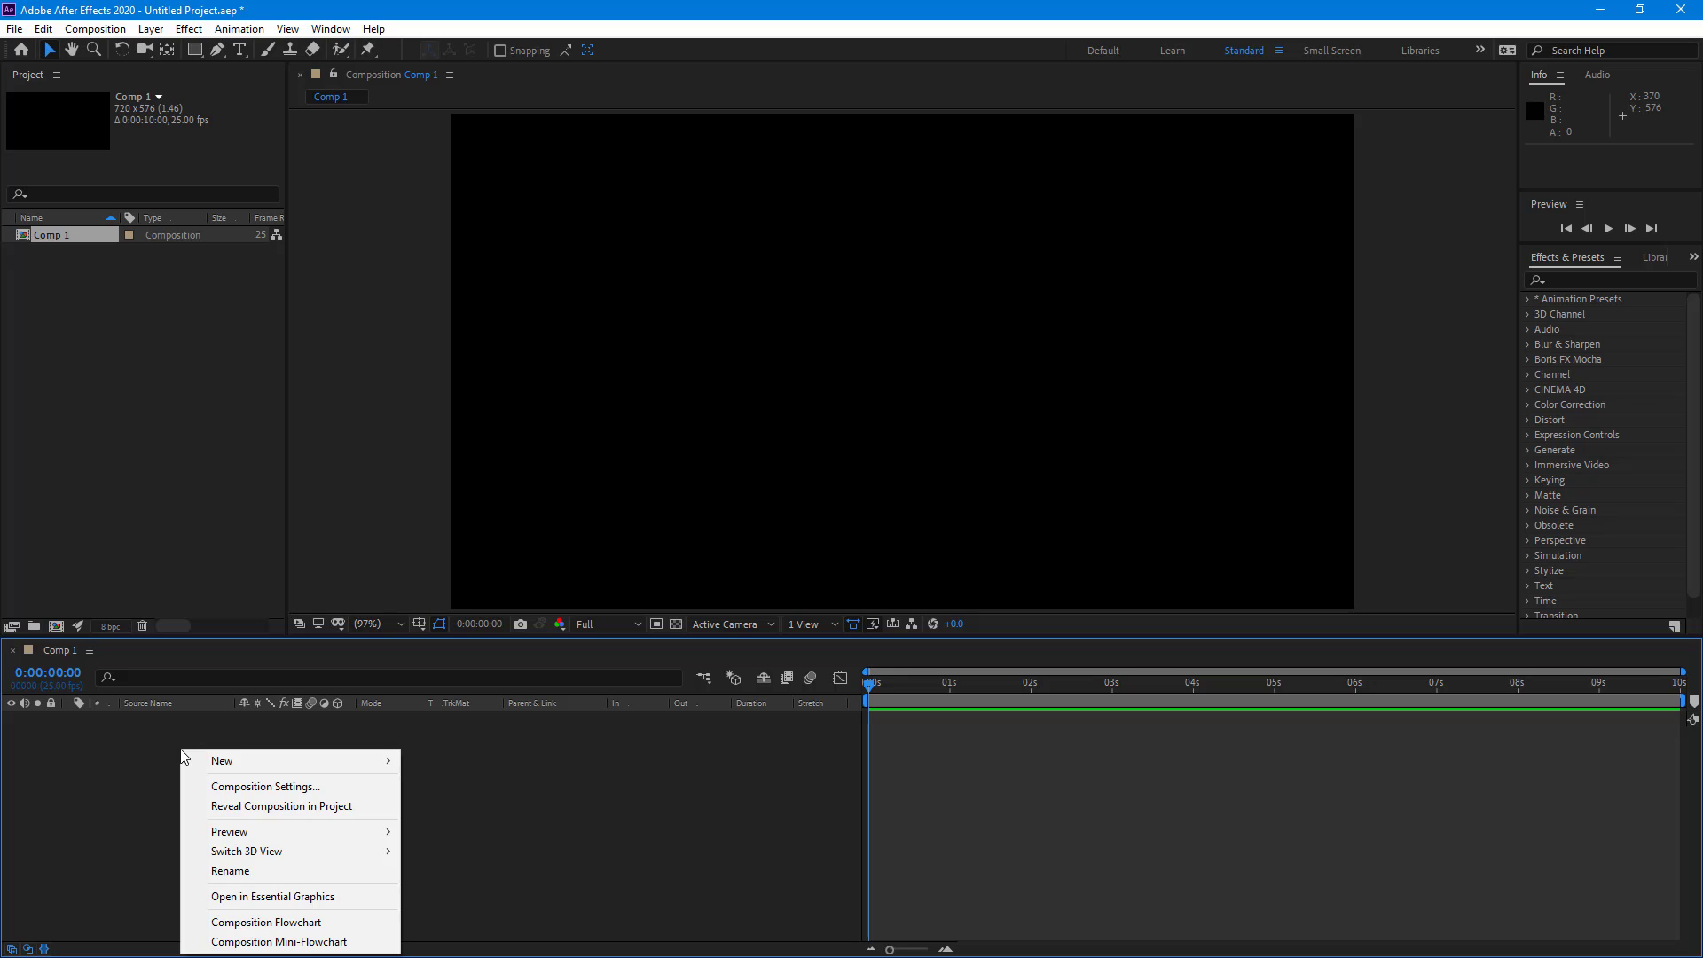
# Add a full-frame white solid layer, White Solid 1, to Comp 1.
pyautogui.moveTo(213, 761)
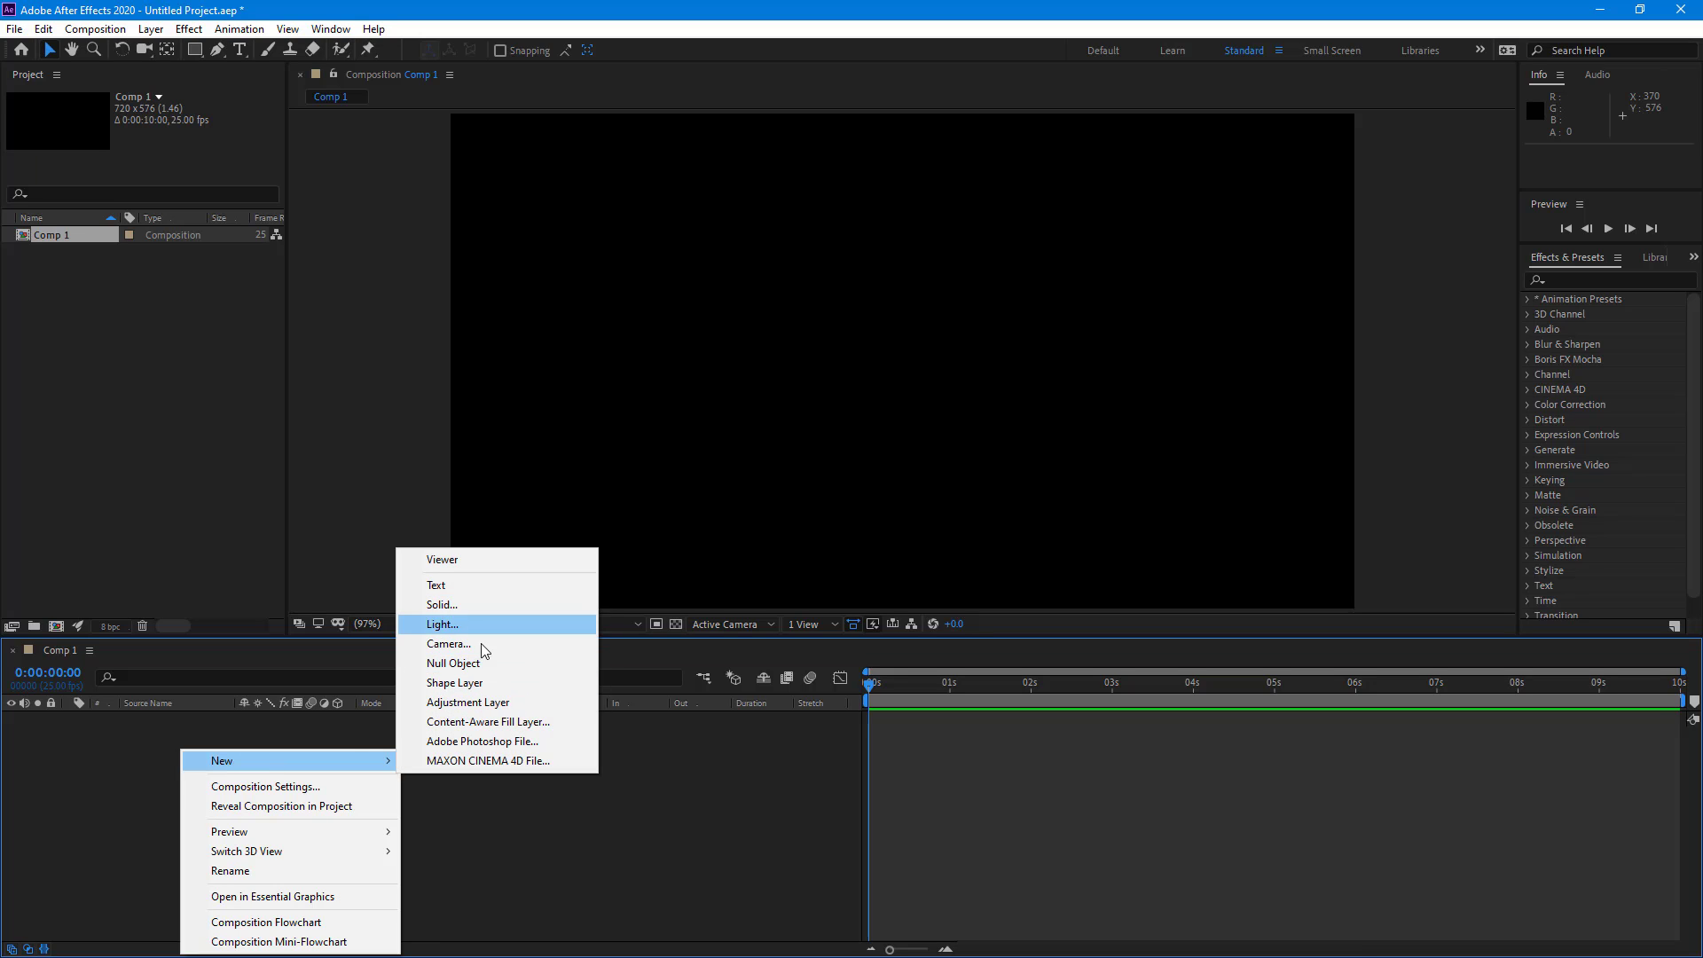
pyautogui.click(486, 612)
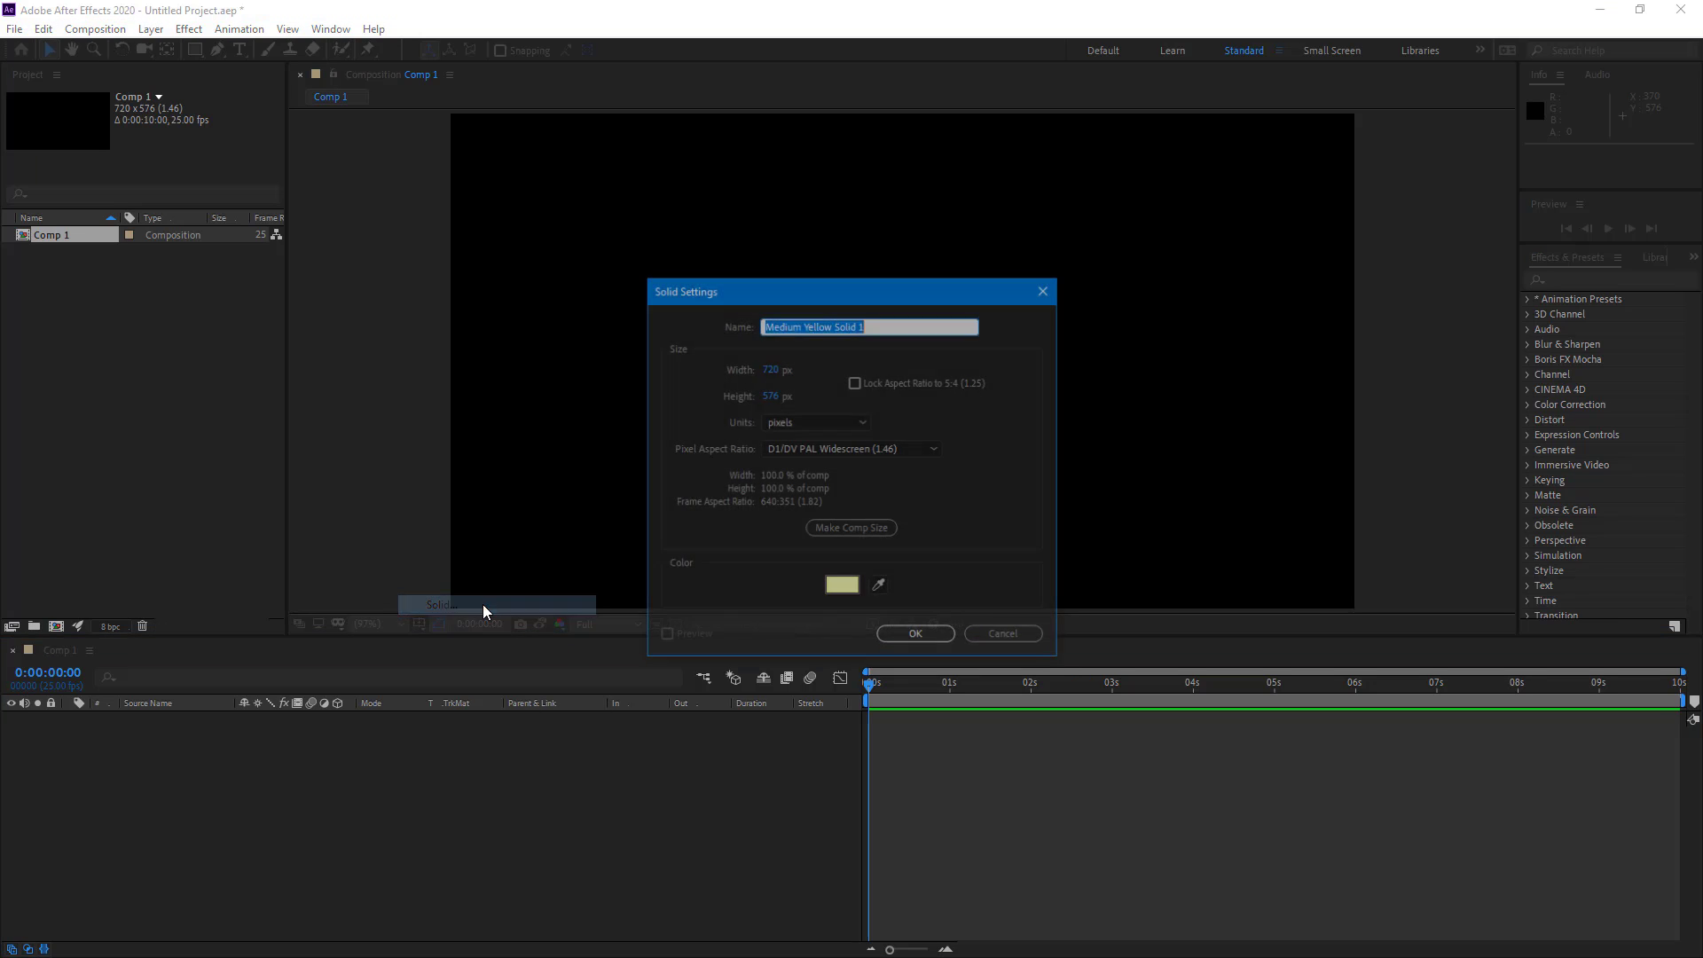
pyautogui.click(842, 585)
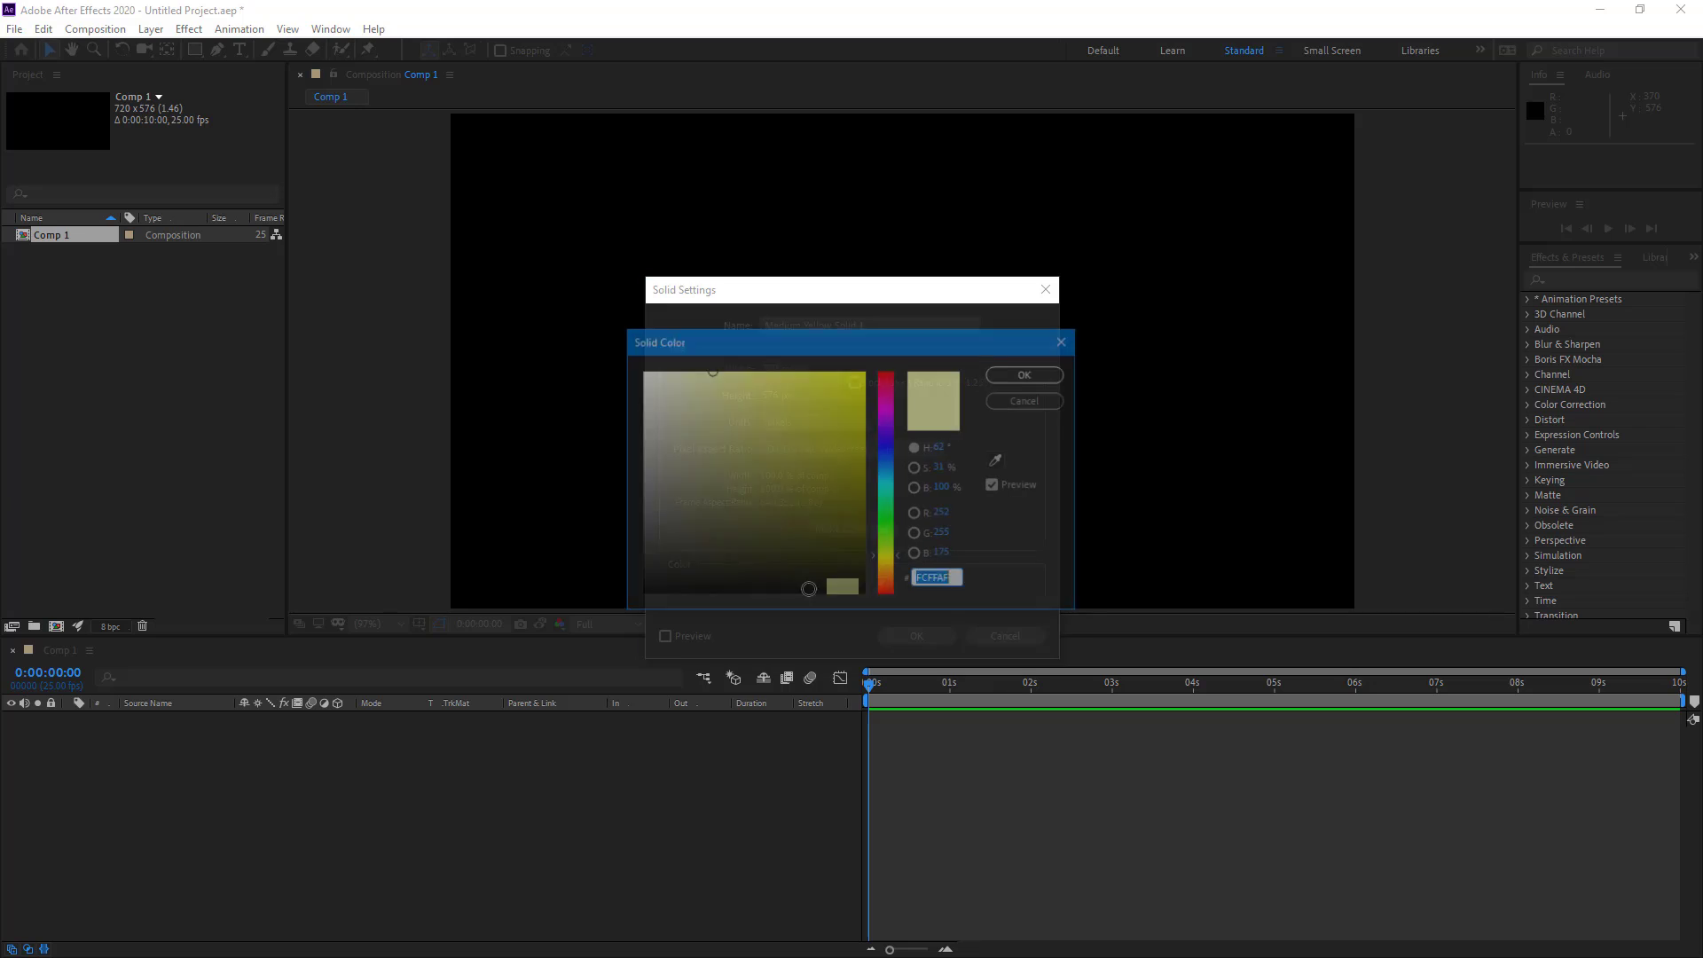
pyautogui.click(1028, 374)
pyautogui.click(916, 635)
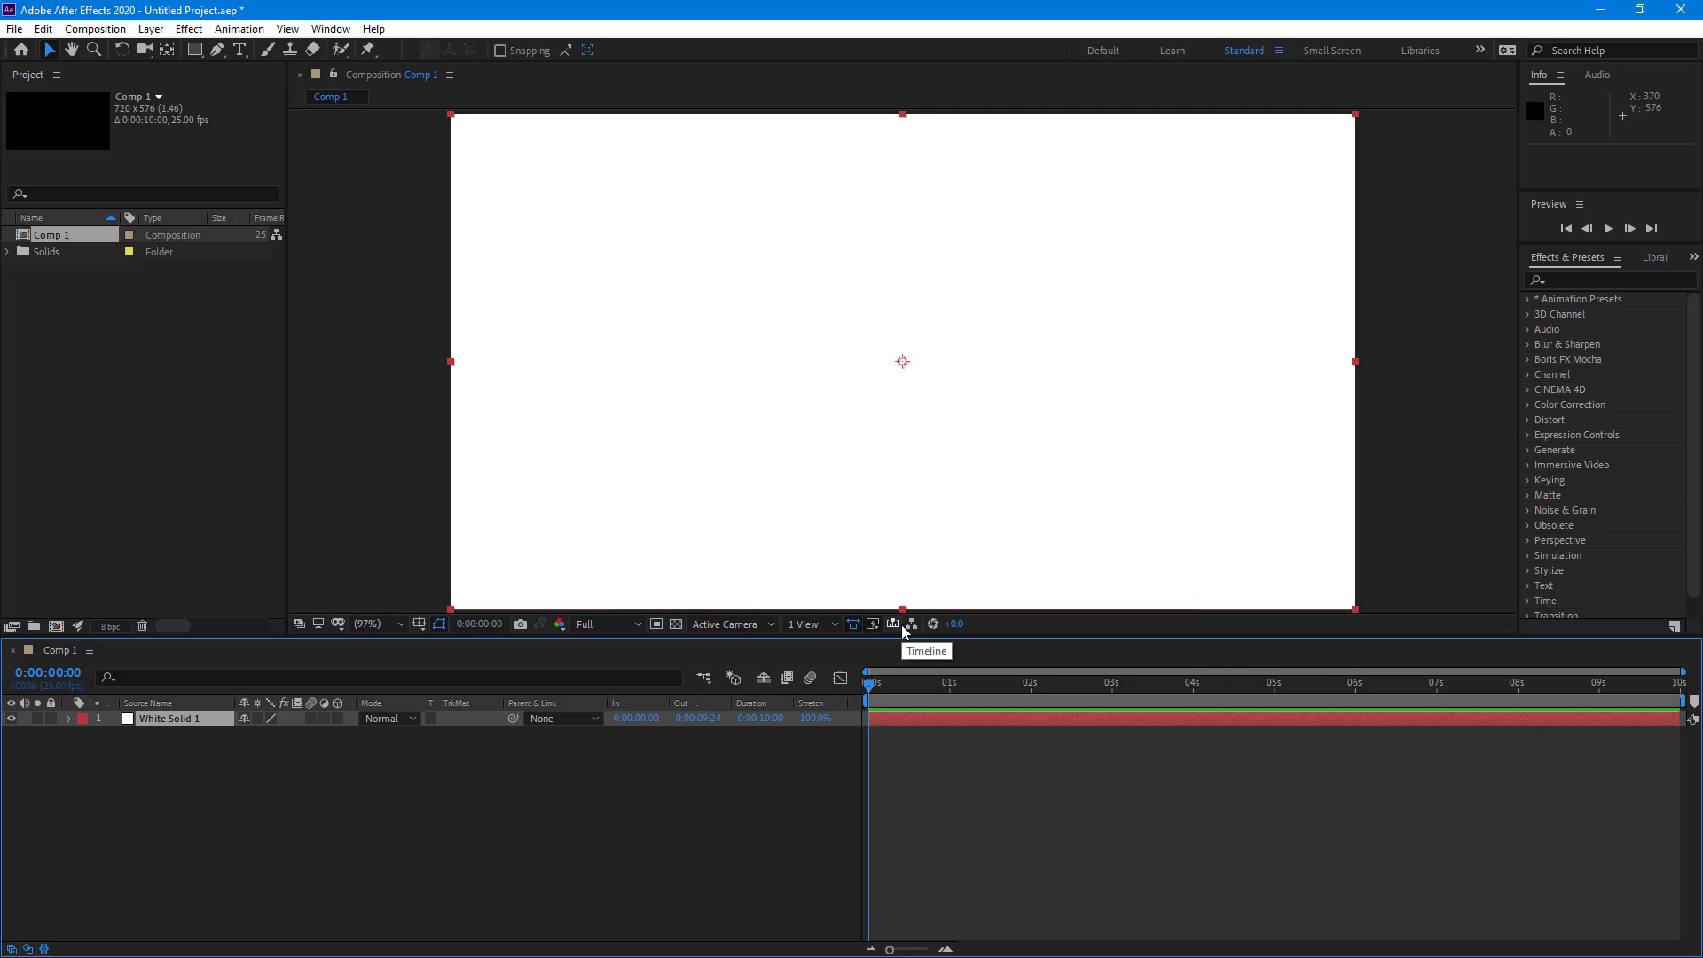
# Search effects for 'bubble' and apply CC Bubbles to White Solid 1.
pyautogui.click(340, 807)
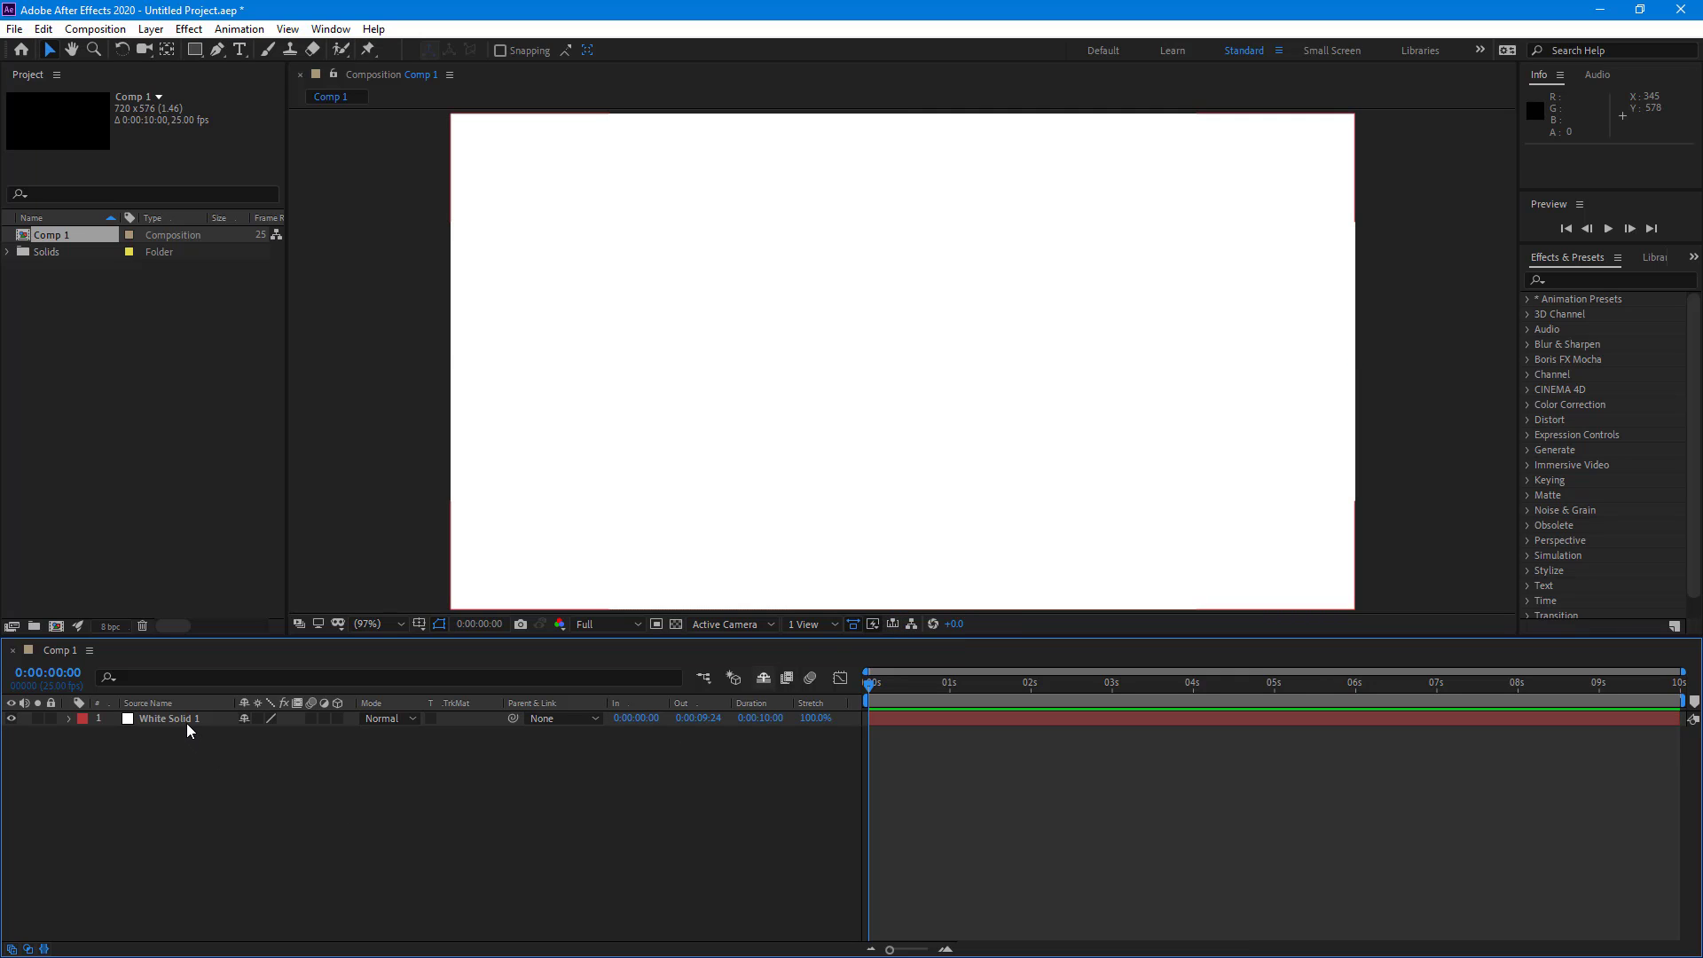
pyautogui.click(185, 720)
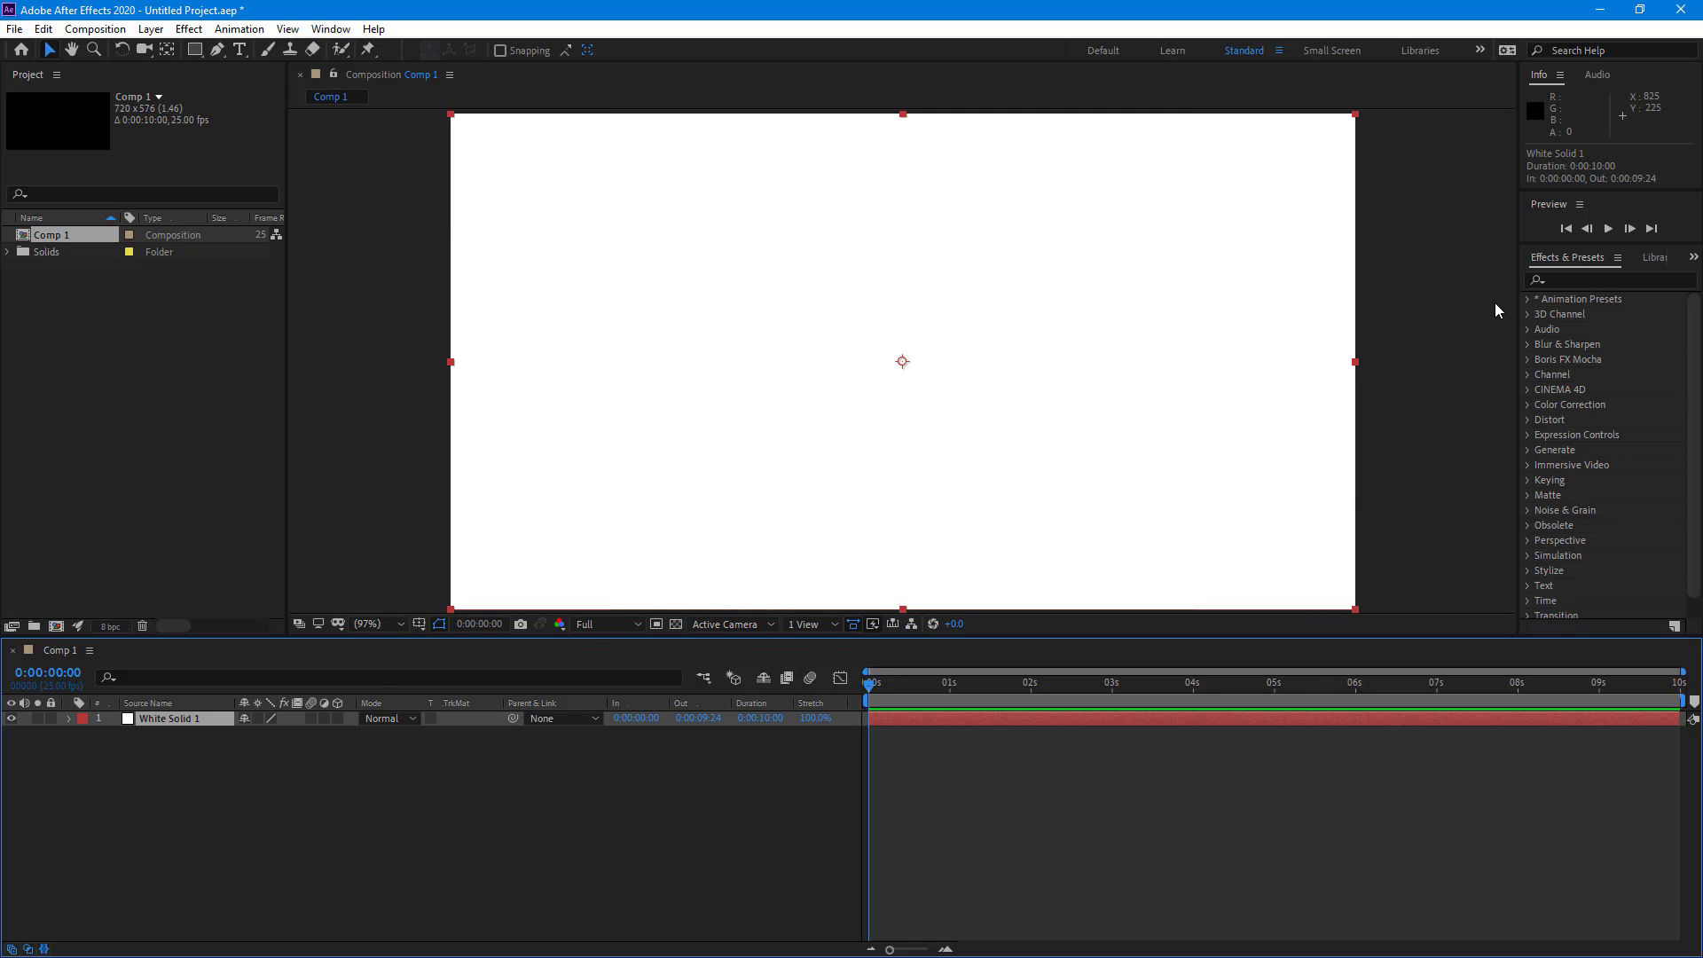
pyautogui.click(1583, 280)
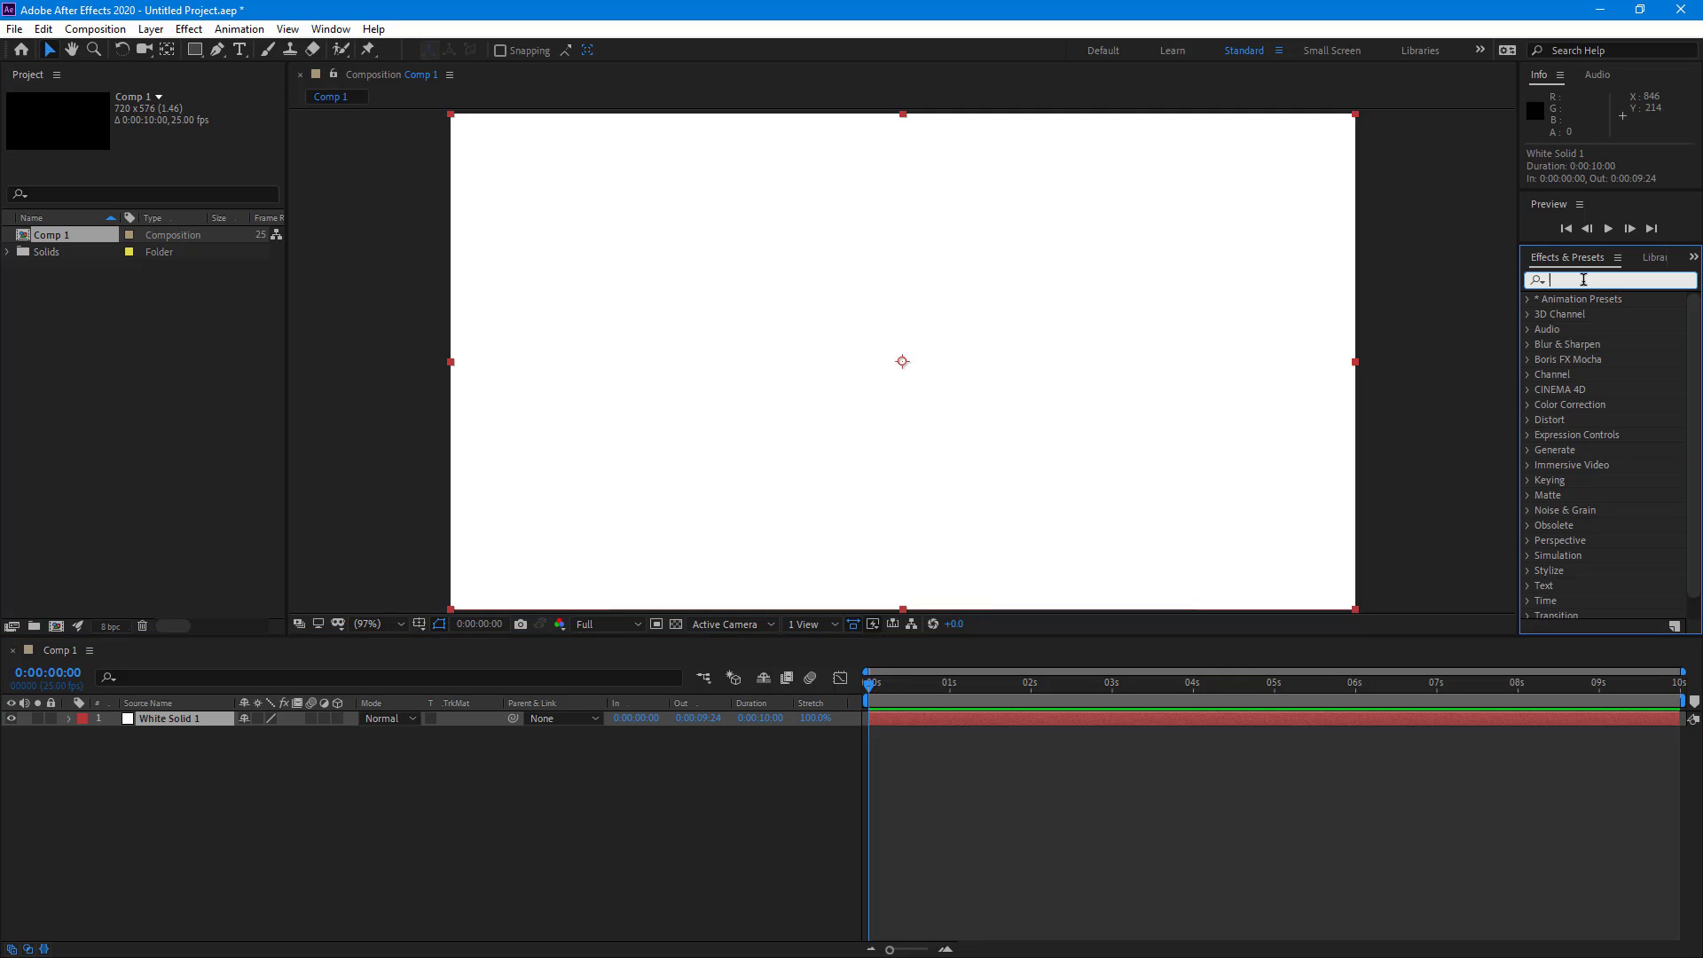
pyautogui.write('bubbl')
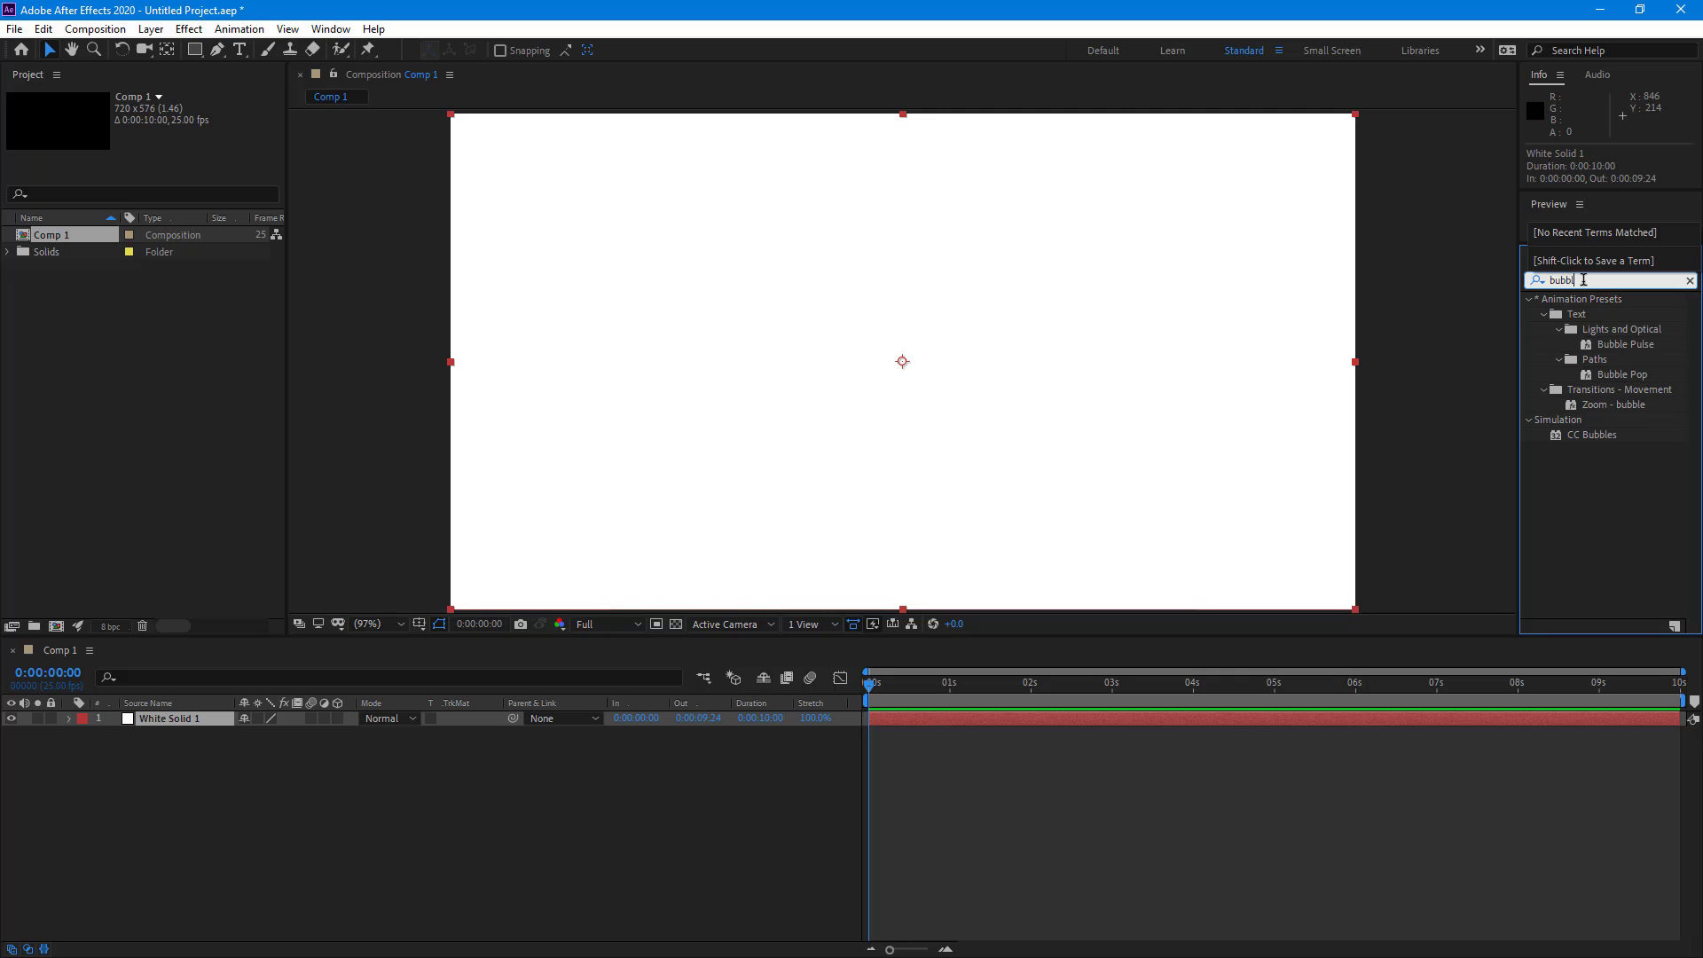
pyautogui.write('e')
pyautogui.click(1595, 439)
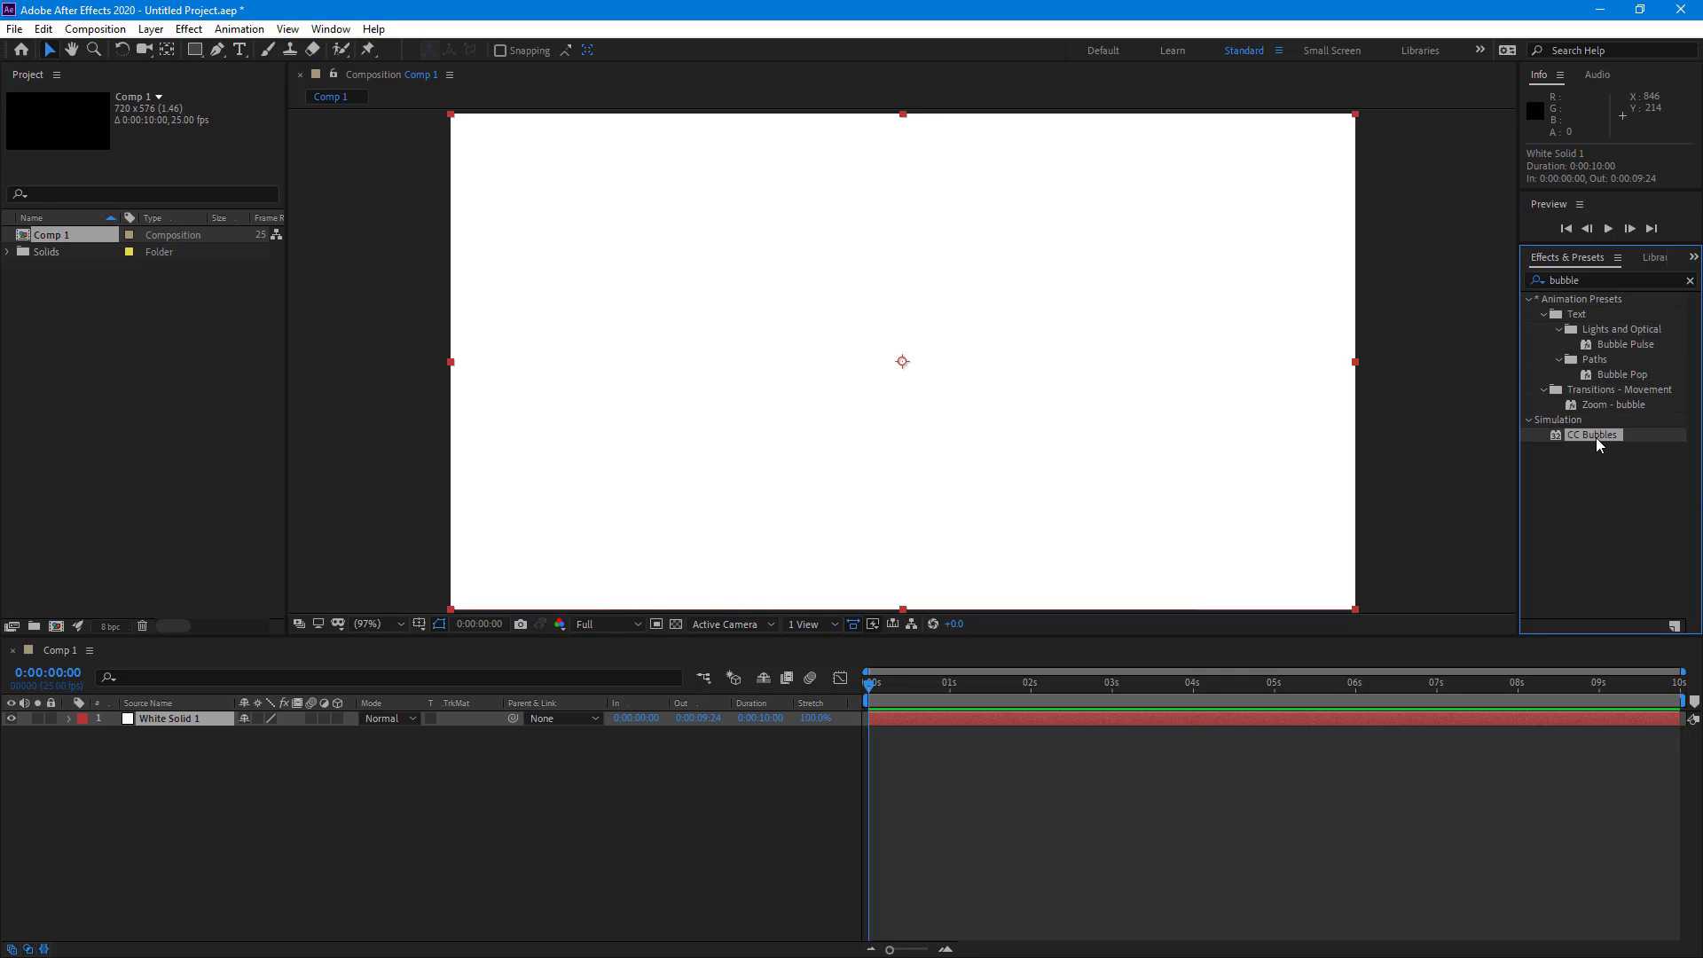
pyautogui.moveTo(1594, 438); pyautogui.dragTo(1091, 420)
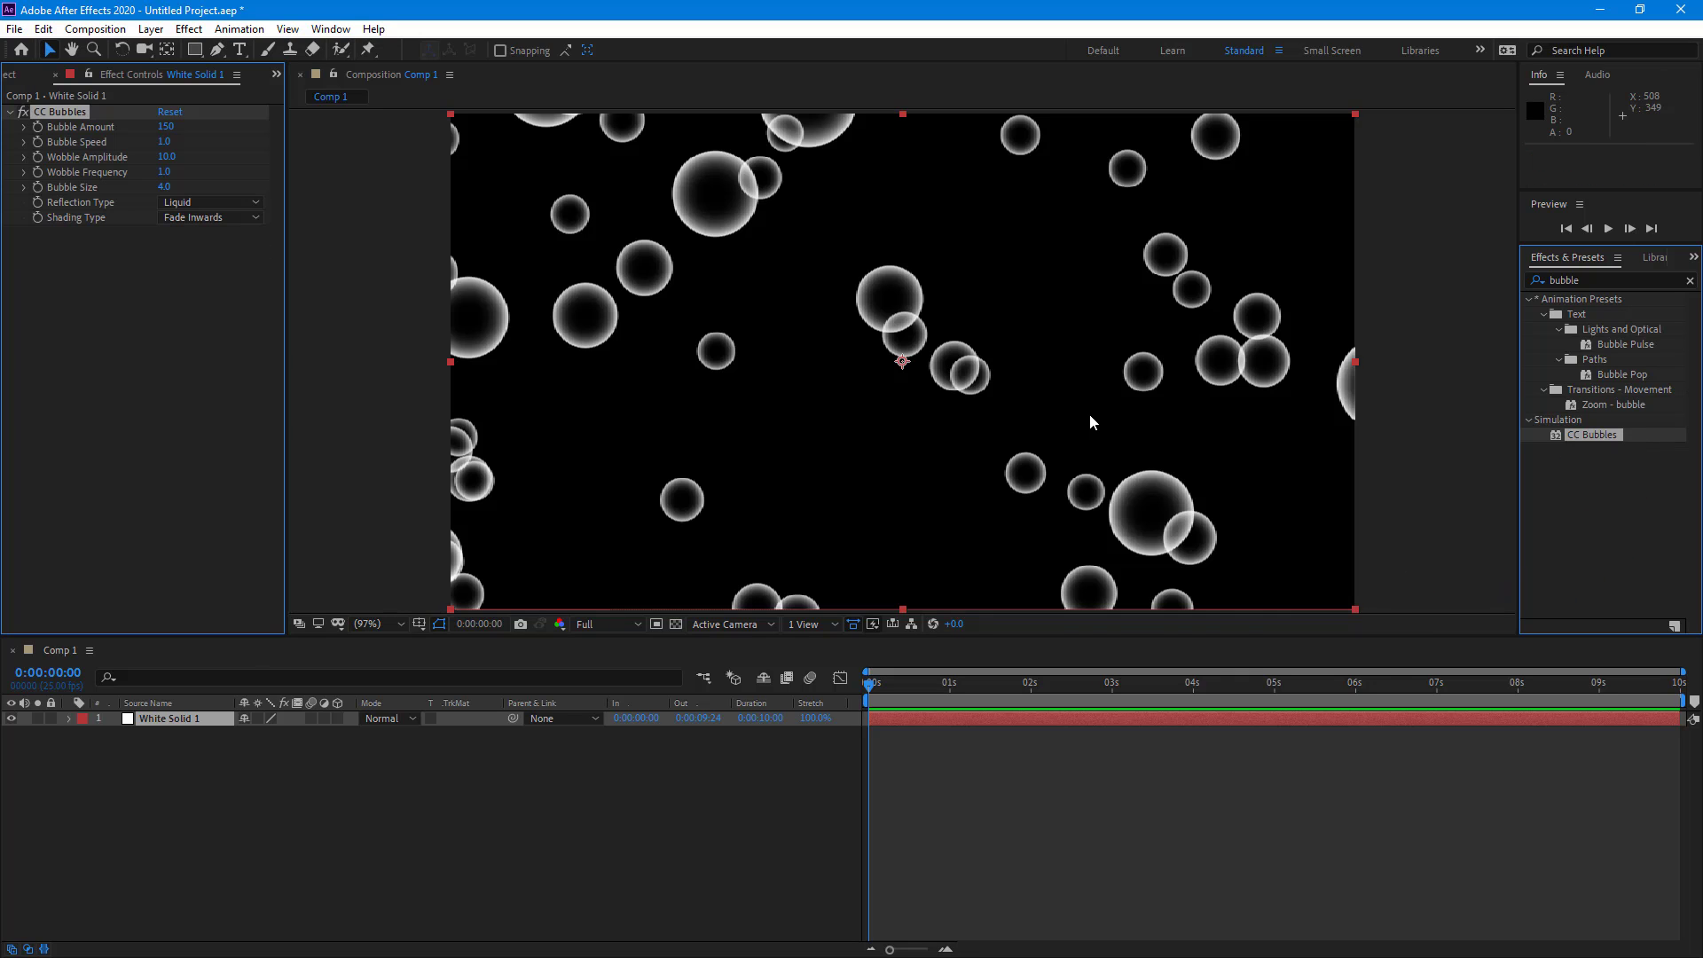
# Preview the bubbles, then raise Bubble Amount to 157 and slow Bubble Speed to 0.6.
pyautogui.click(809, 747)
pyautogui.press('space')
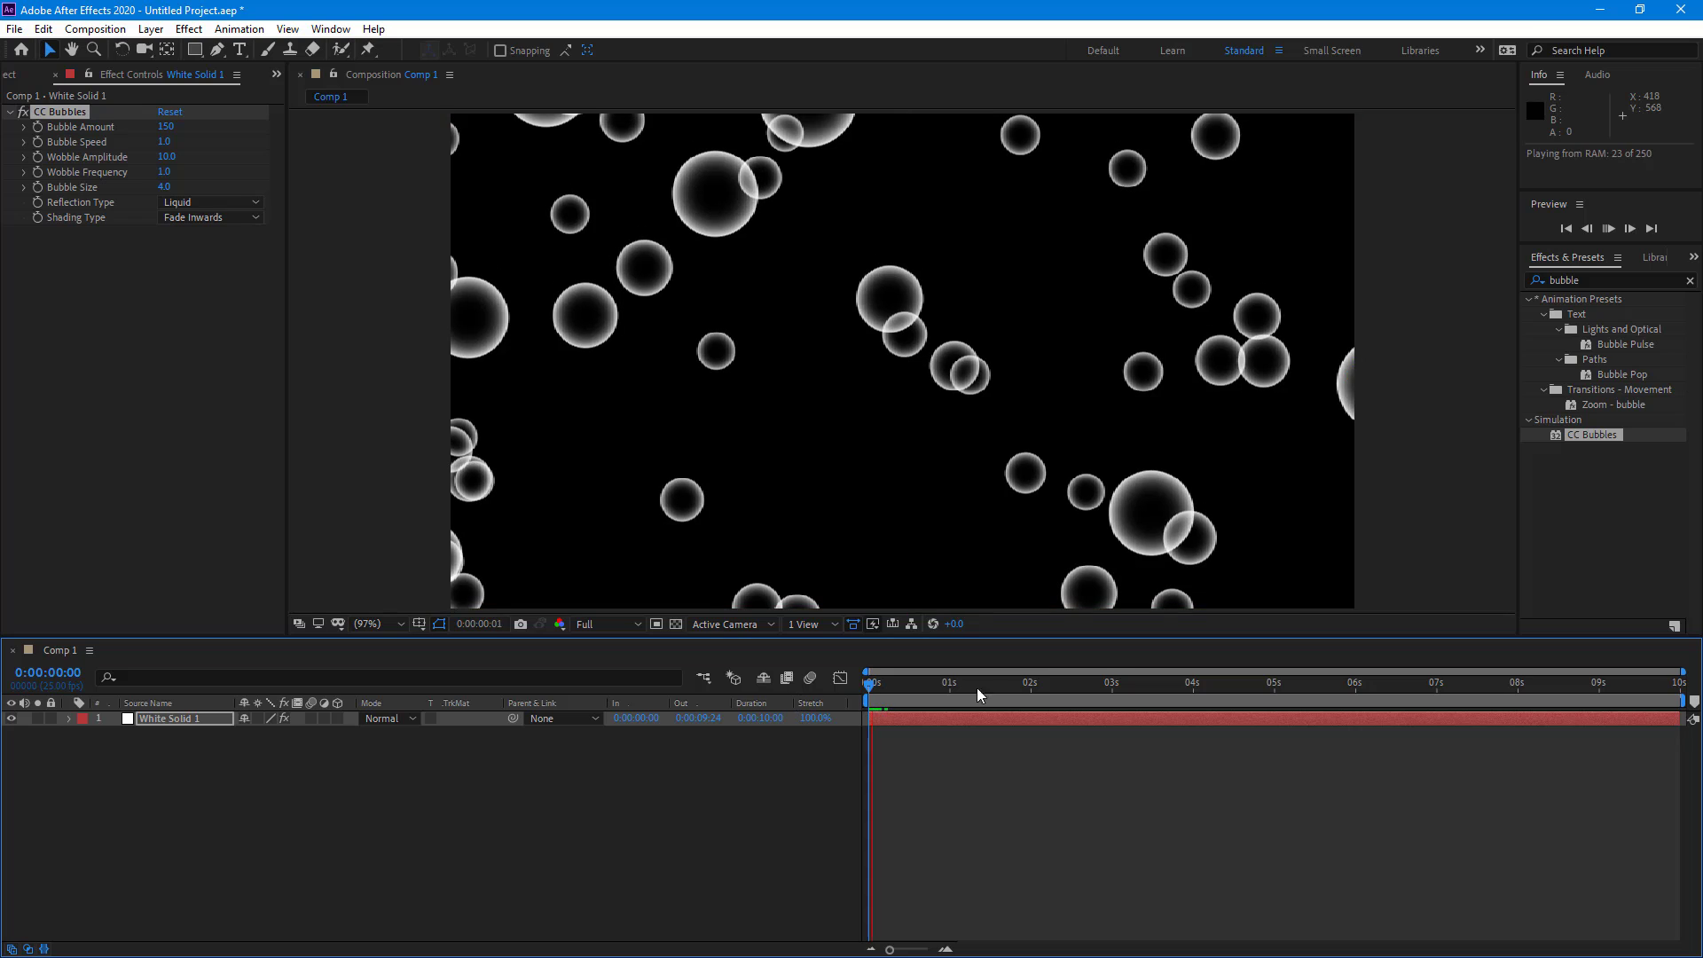
pyautogui.press('space')
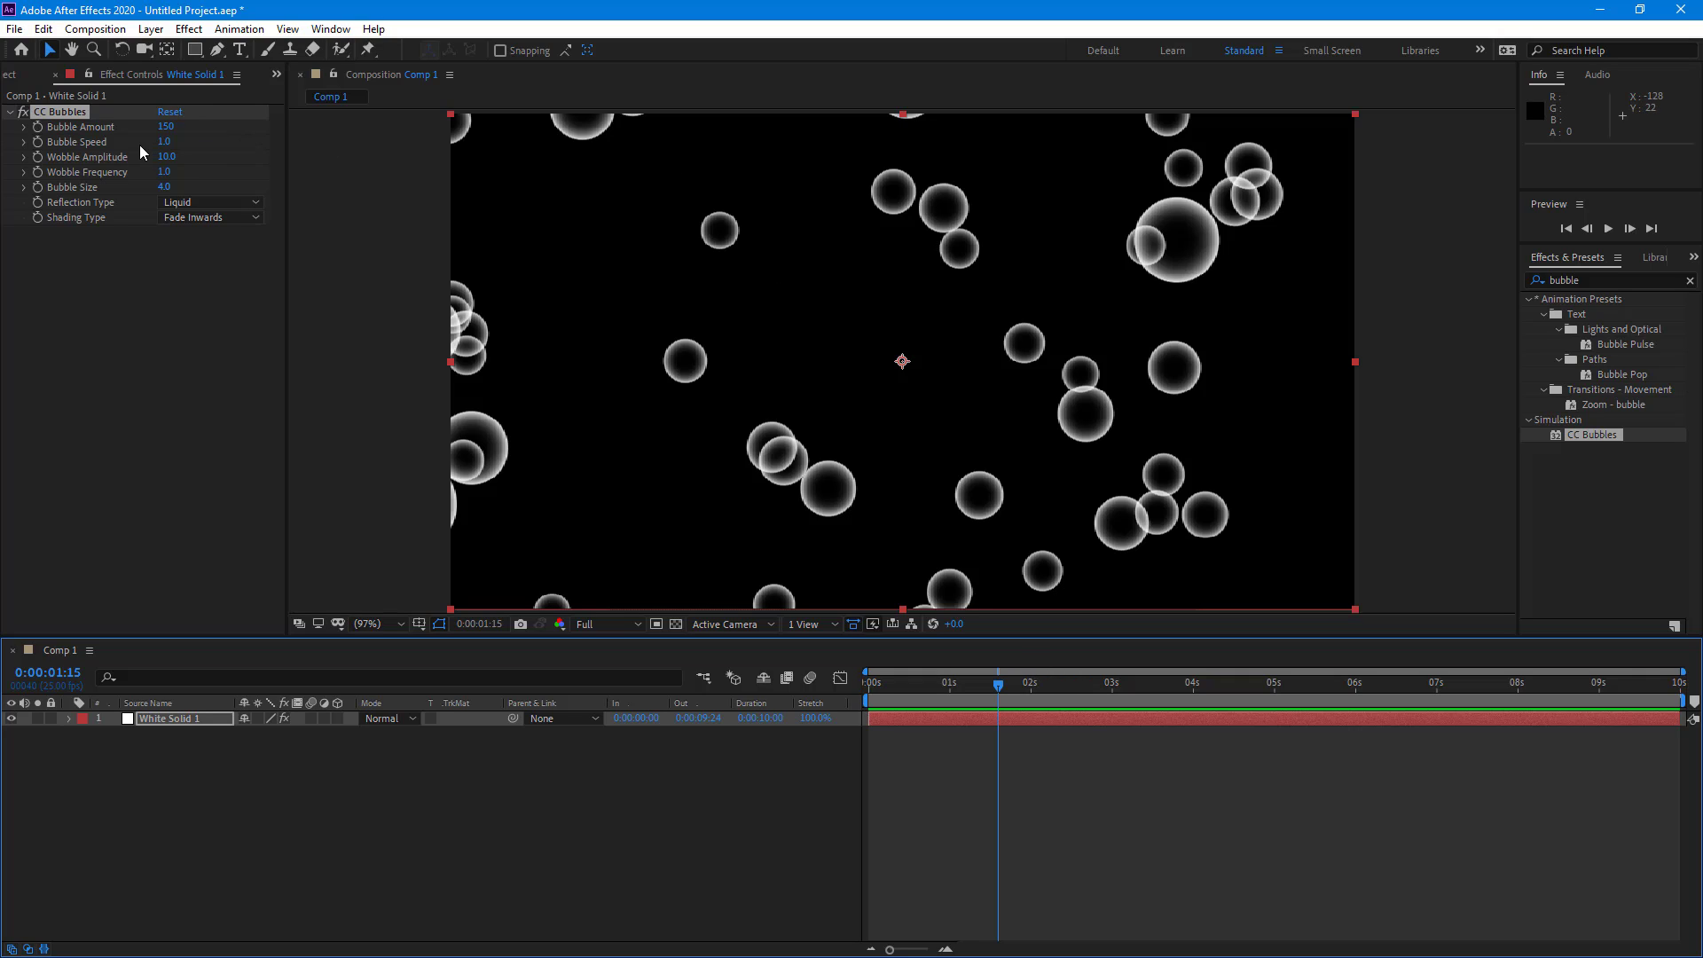
pyautogui.moveTo(174, 136); pyautogui.dragTo(173, 127)
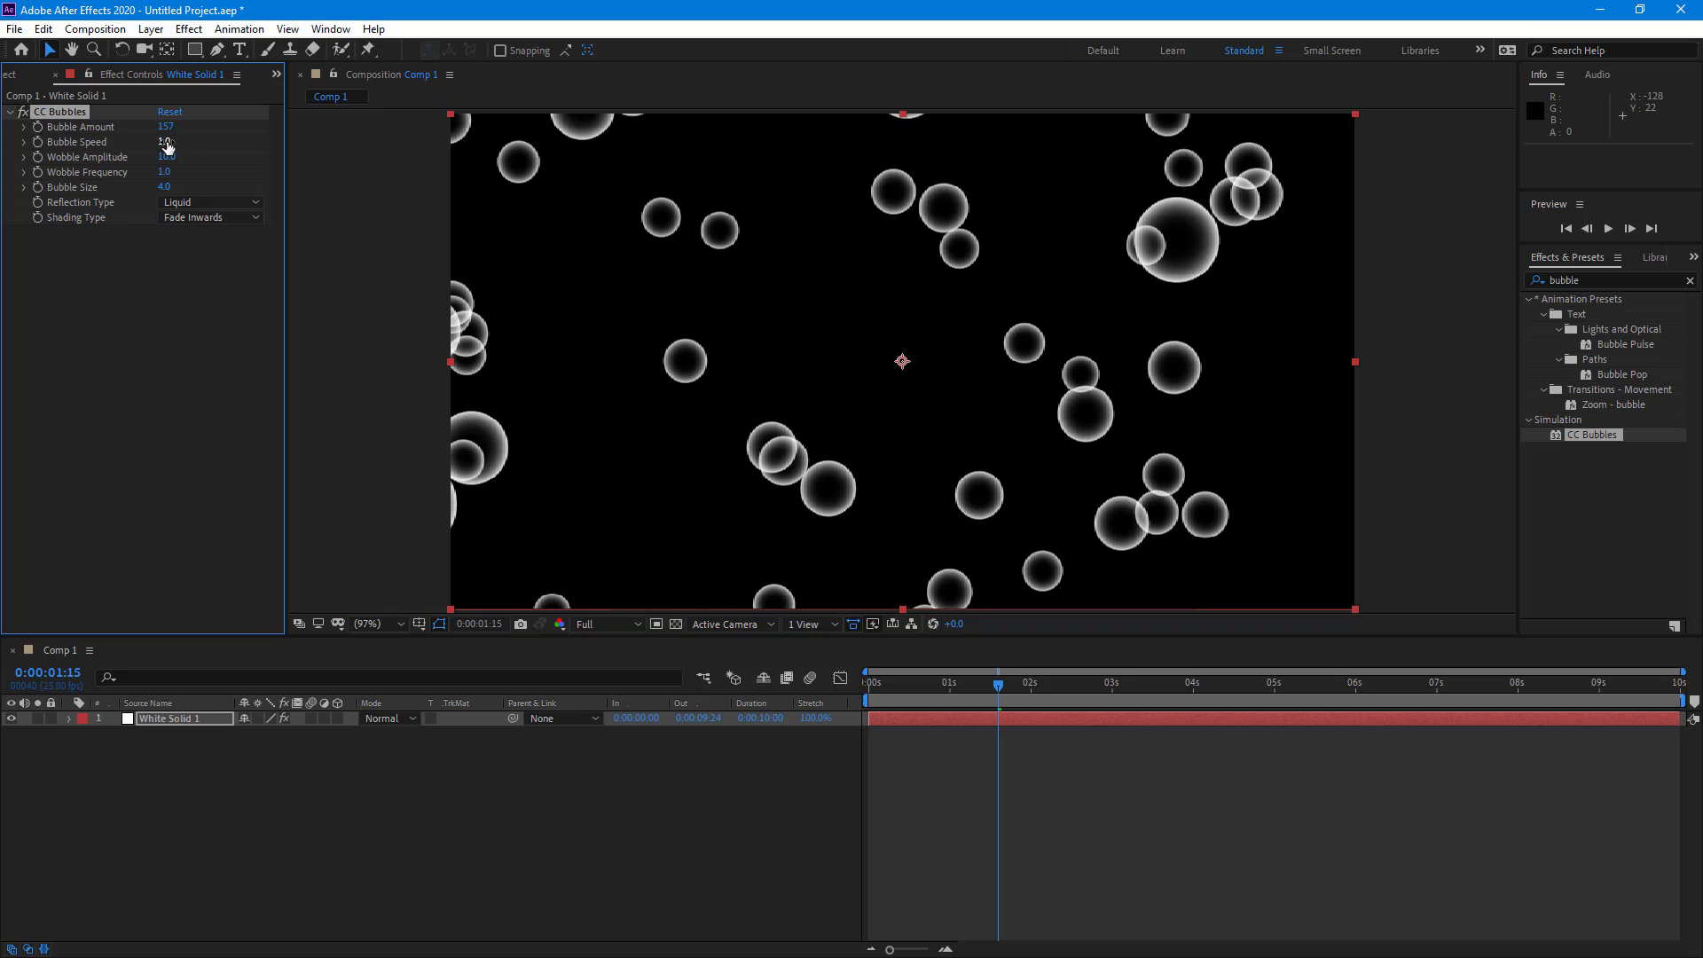
pyautogui.moveTo(168, 145); pyautogui.dragTo(147, 156)
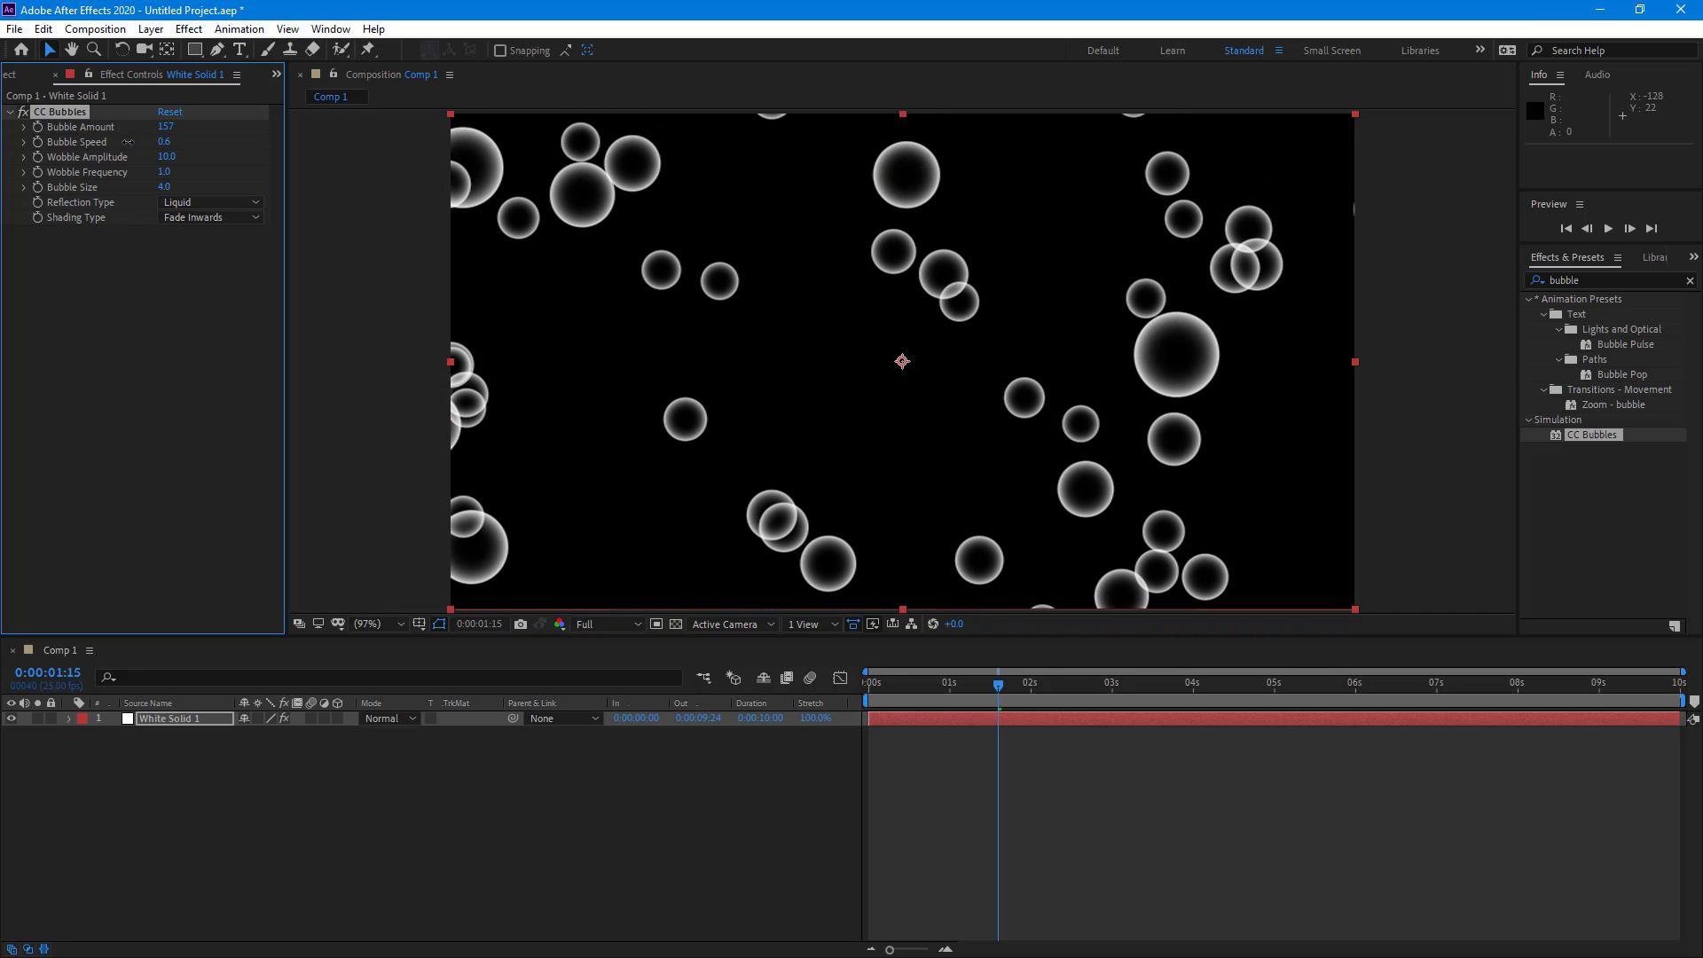
pyautogui.press('space')
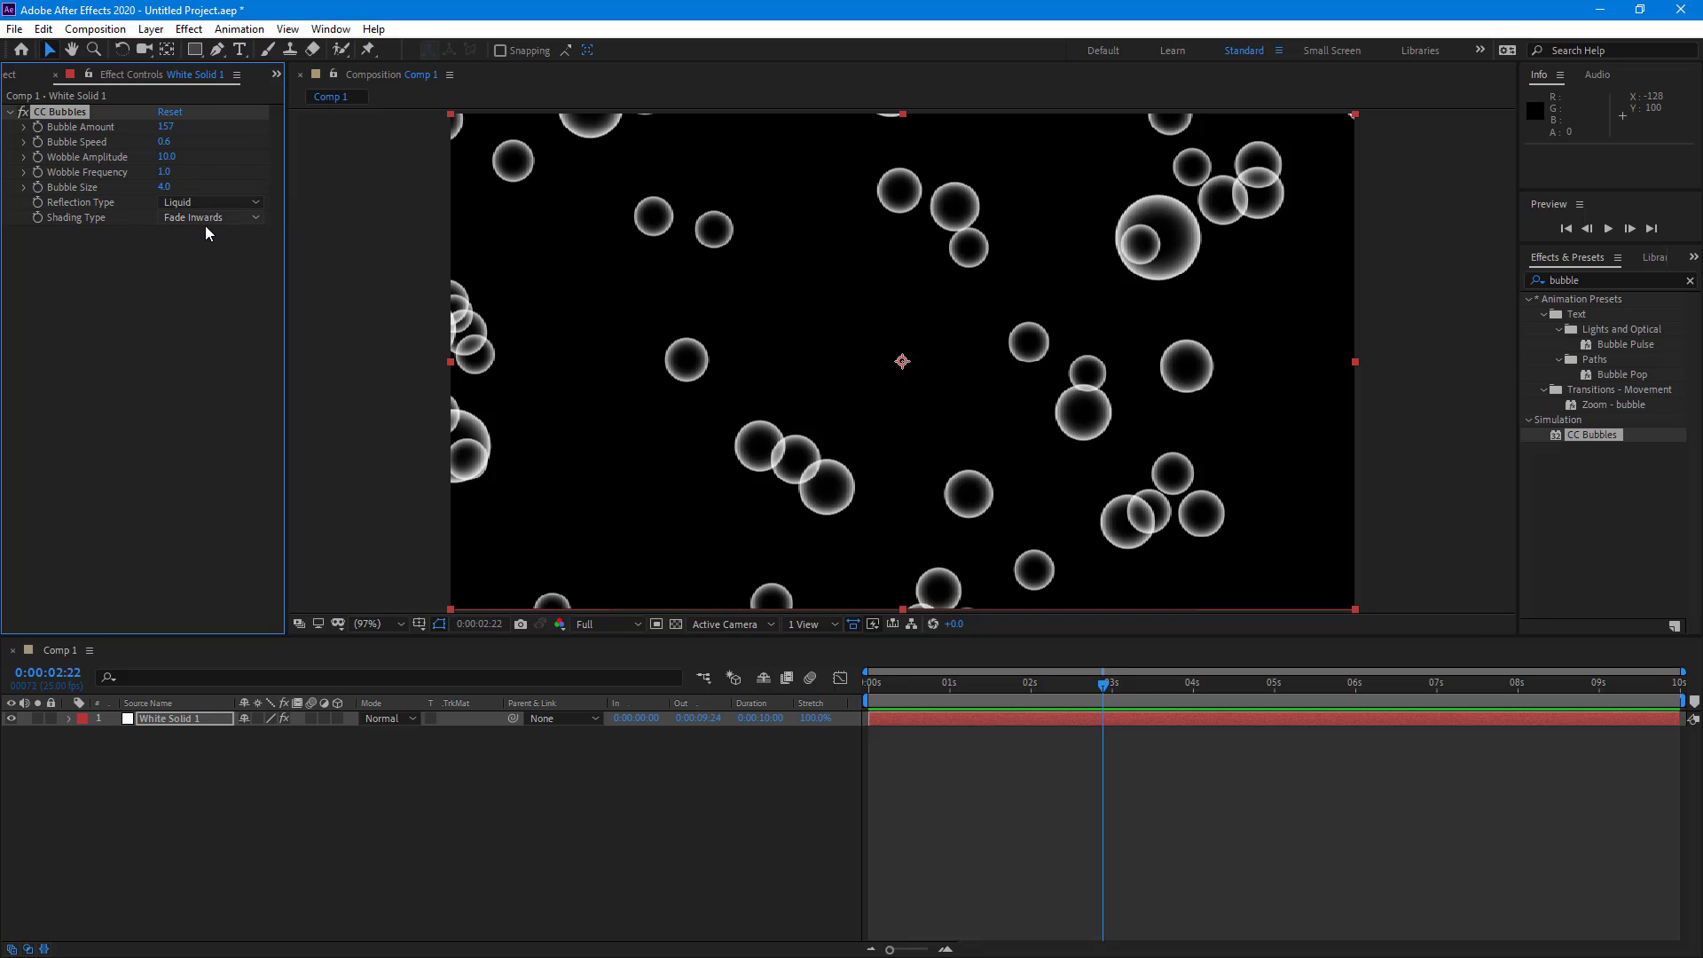
# Lower Wobble Frequency to just above zero and preview from about 1 second.
pyautogui.moveTo(164, 173); pyautogui.dragTo(89, 183)
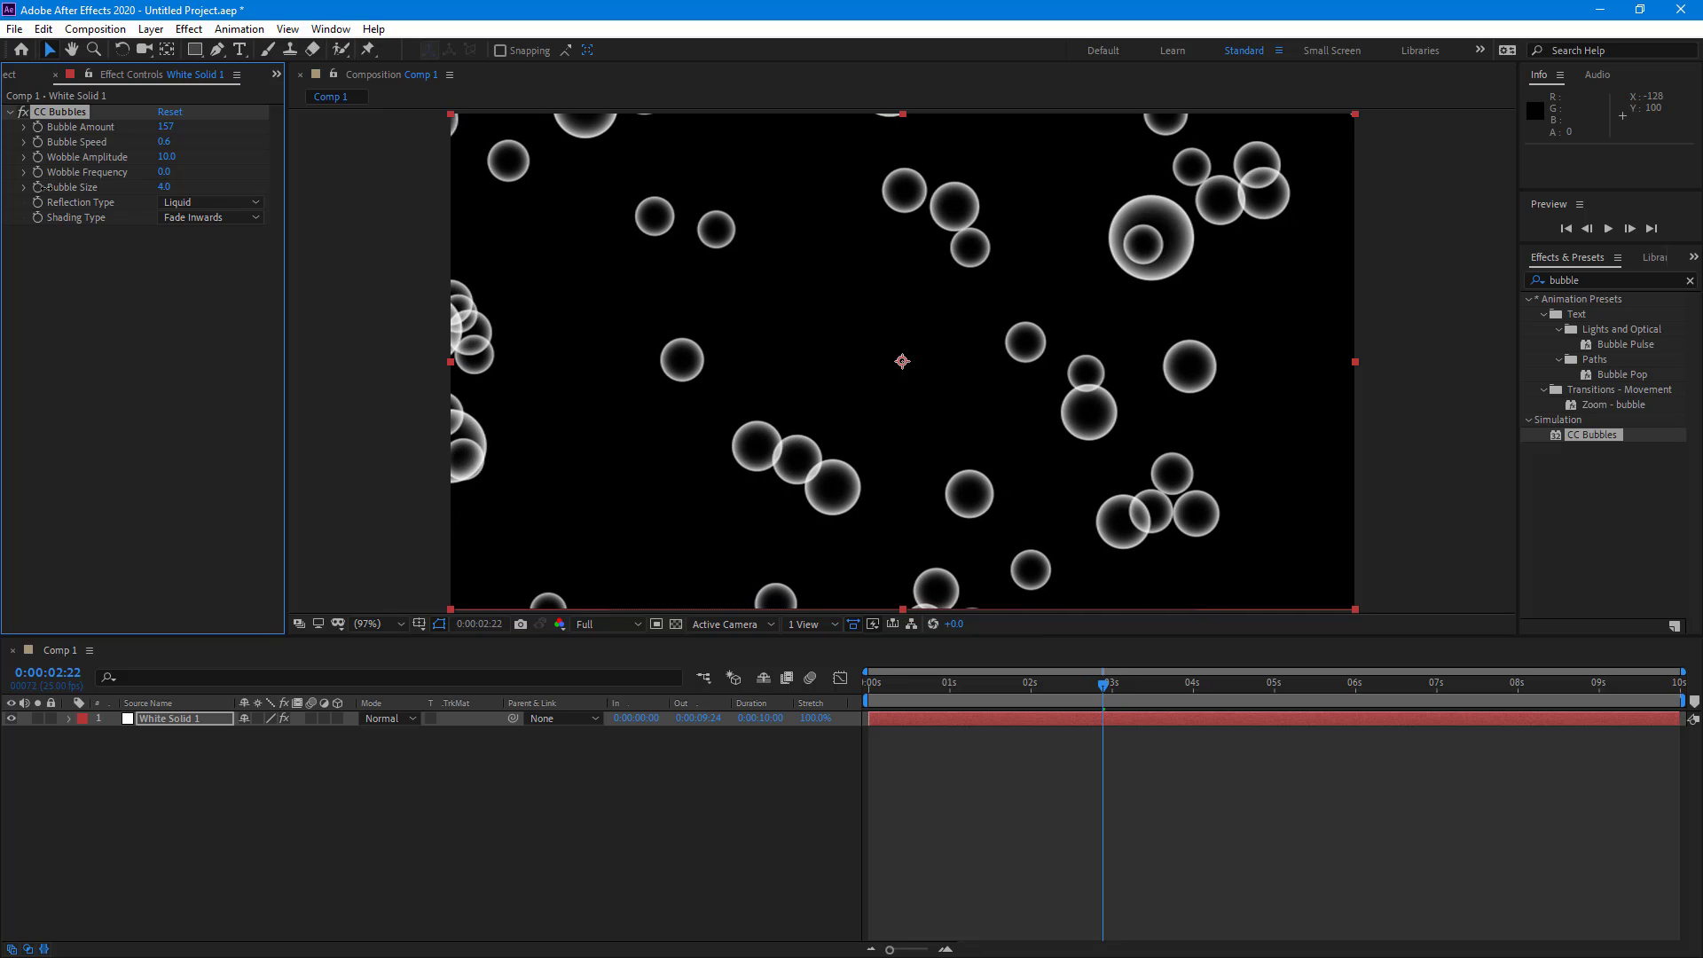
pyautogui.press('space')
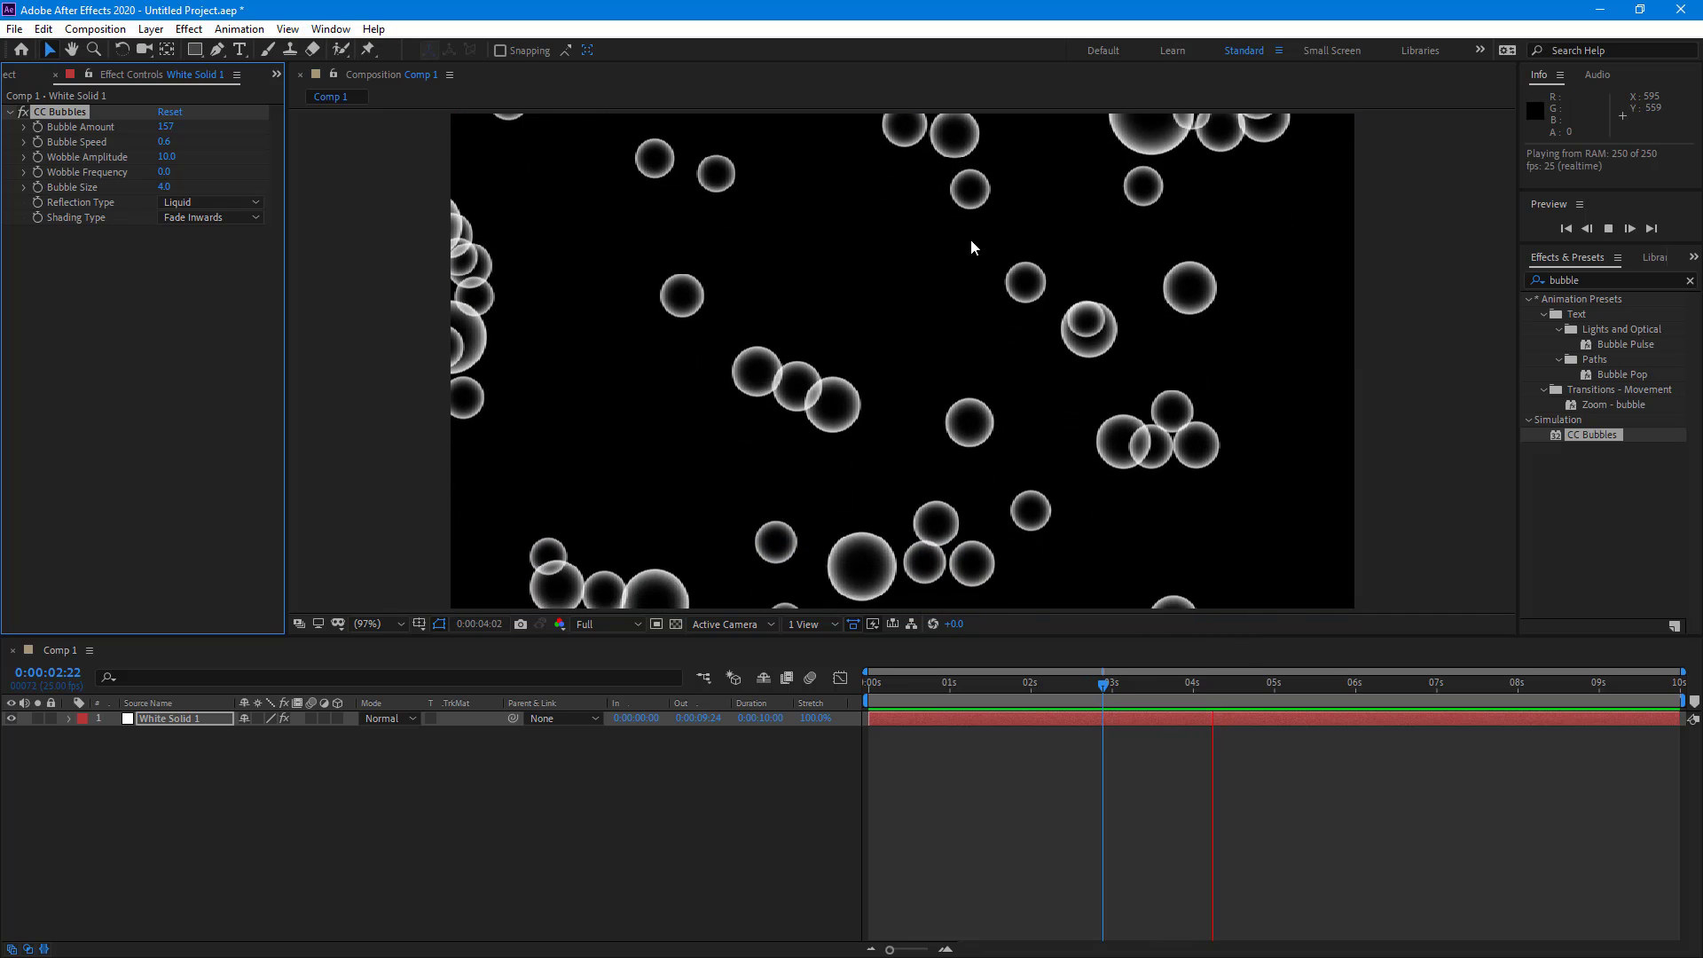
pyautogui.click(733, 266)
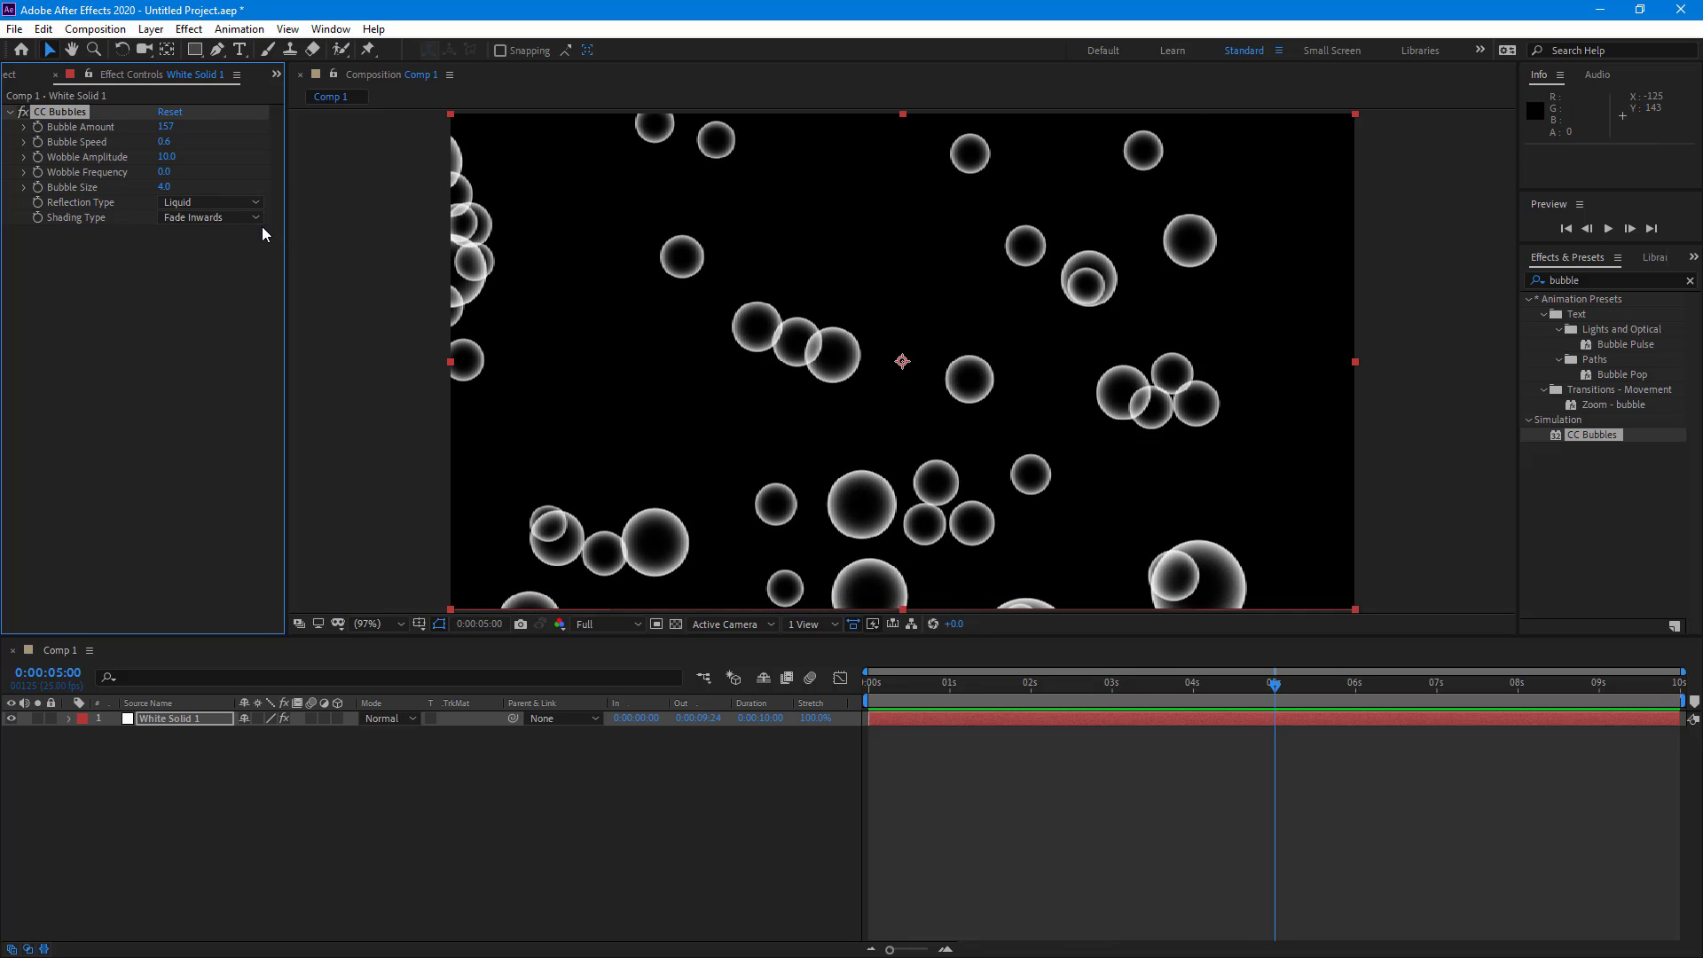
pyautogui.moveTo(164, 173); pyautogui.dragTo(204, 174)
pyautogui.click(947, 687)
pyautogui.press('space')
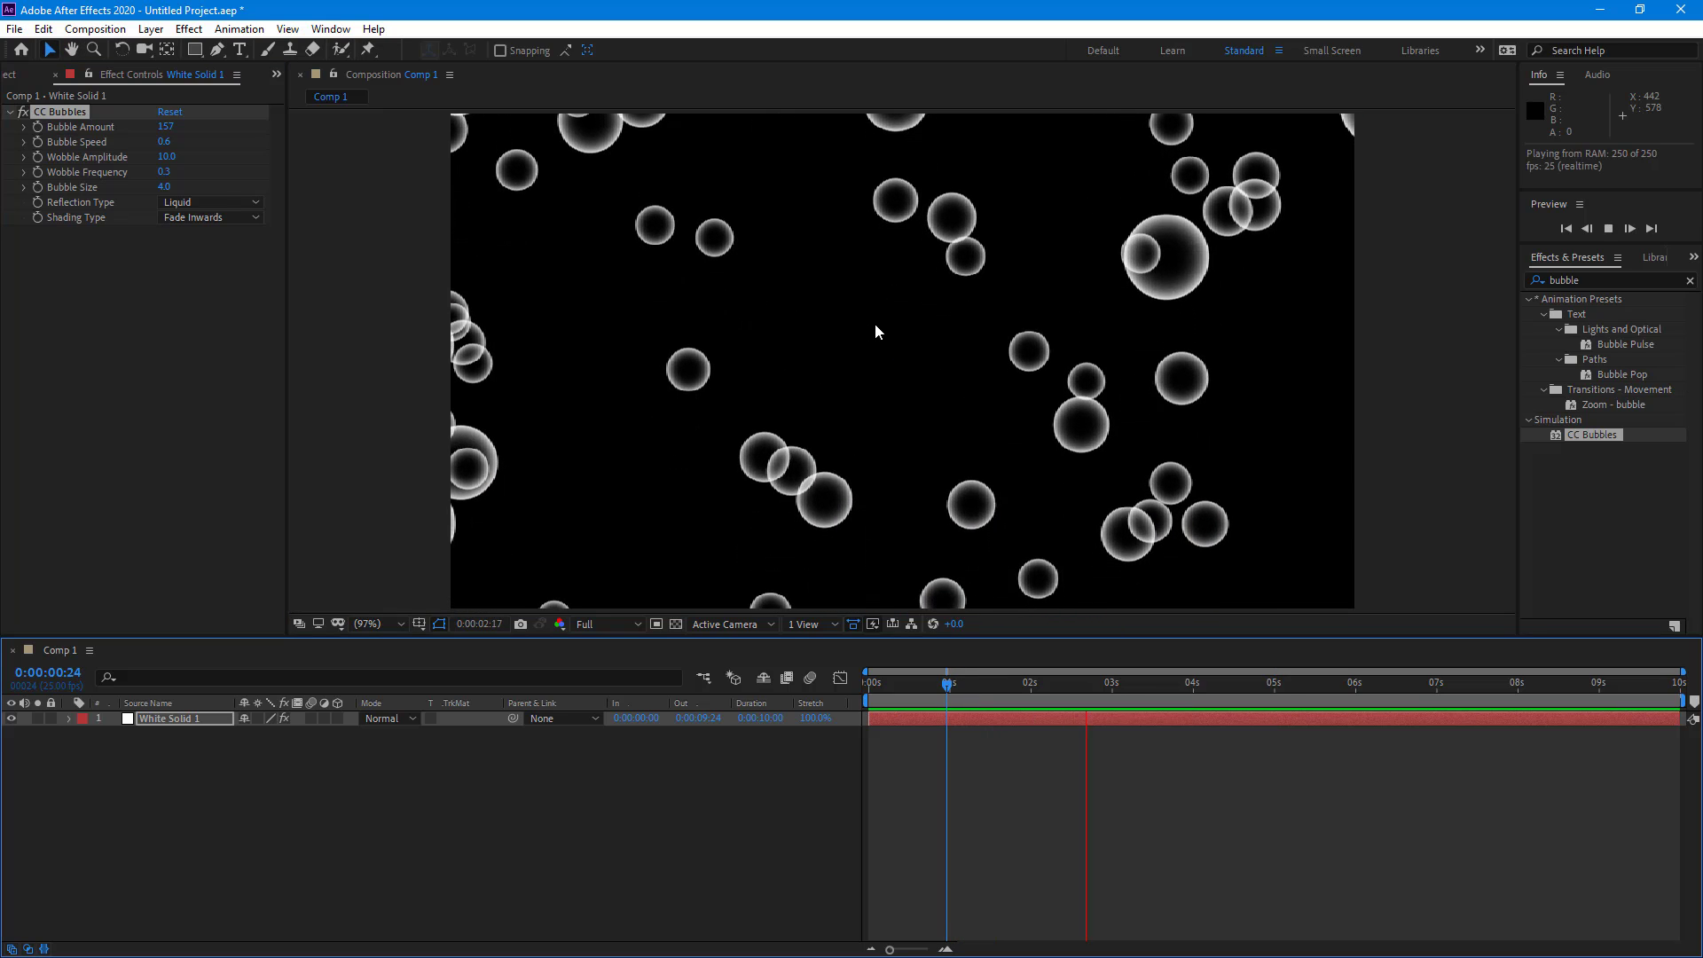
pyautogui.press('space')
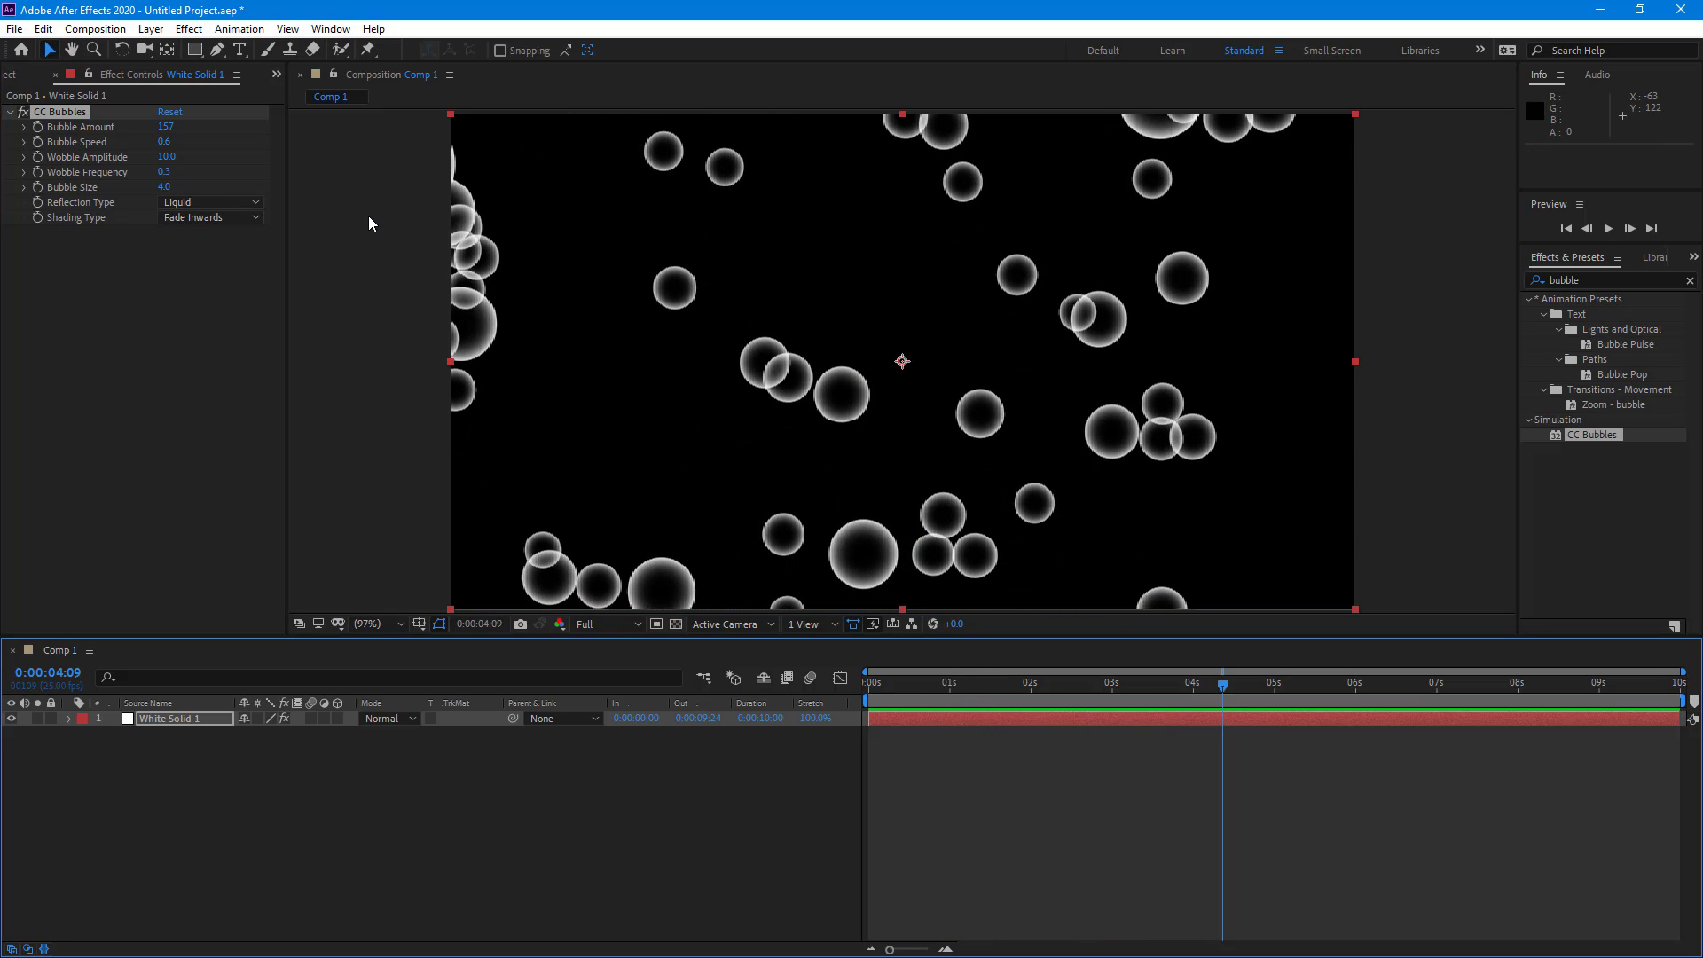
# Keep Liquid reflection, set Shading Type to Lighten, preview, and squeeze the layer to 12% width.
pyautogui.click(199, 205)
pyautogui.click(203, 221)
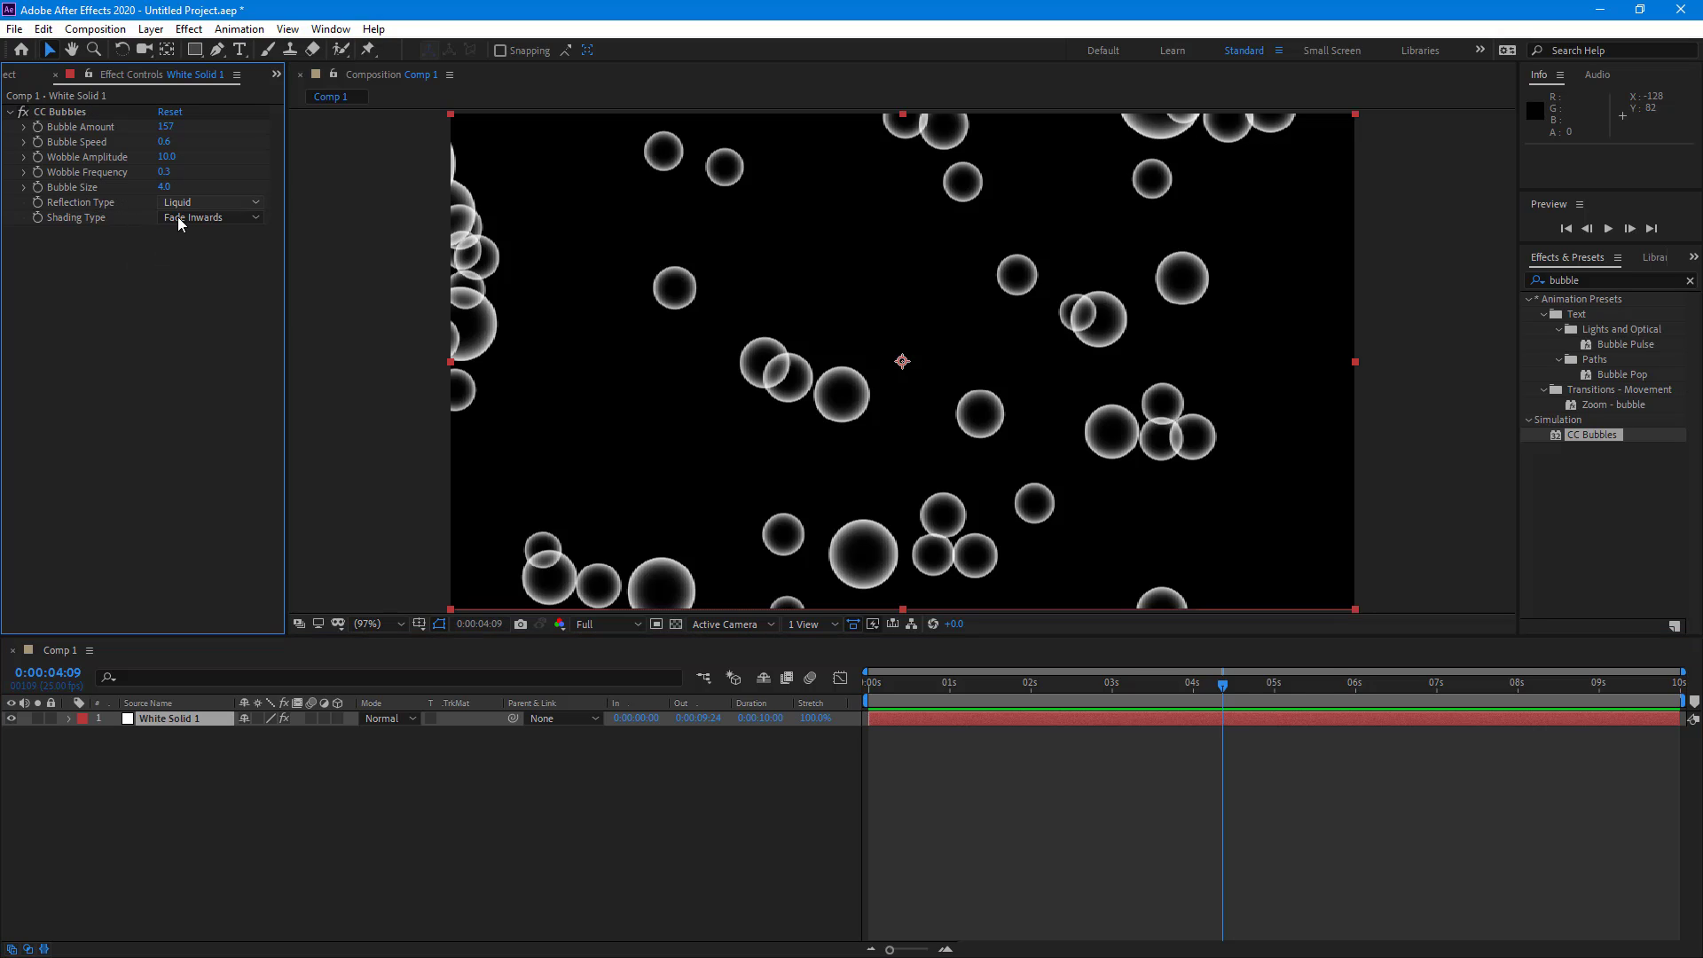
pyautogui.click(210, 219)
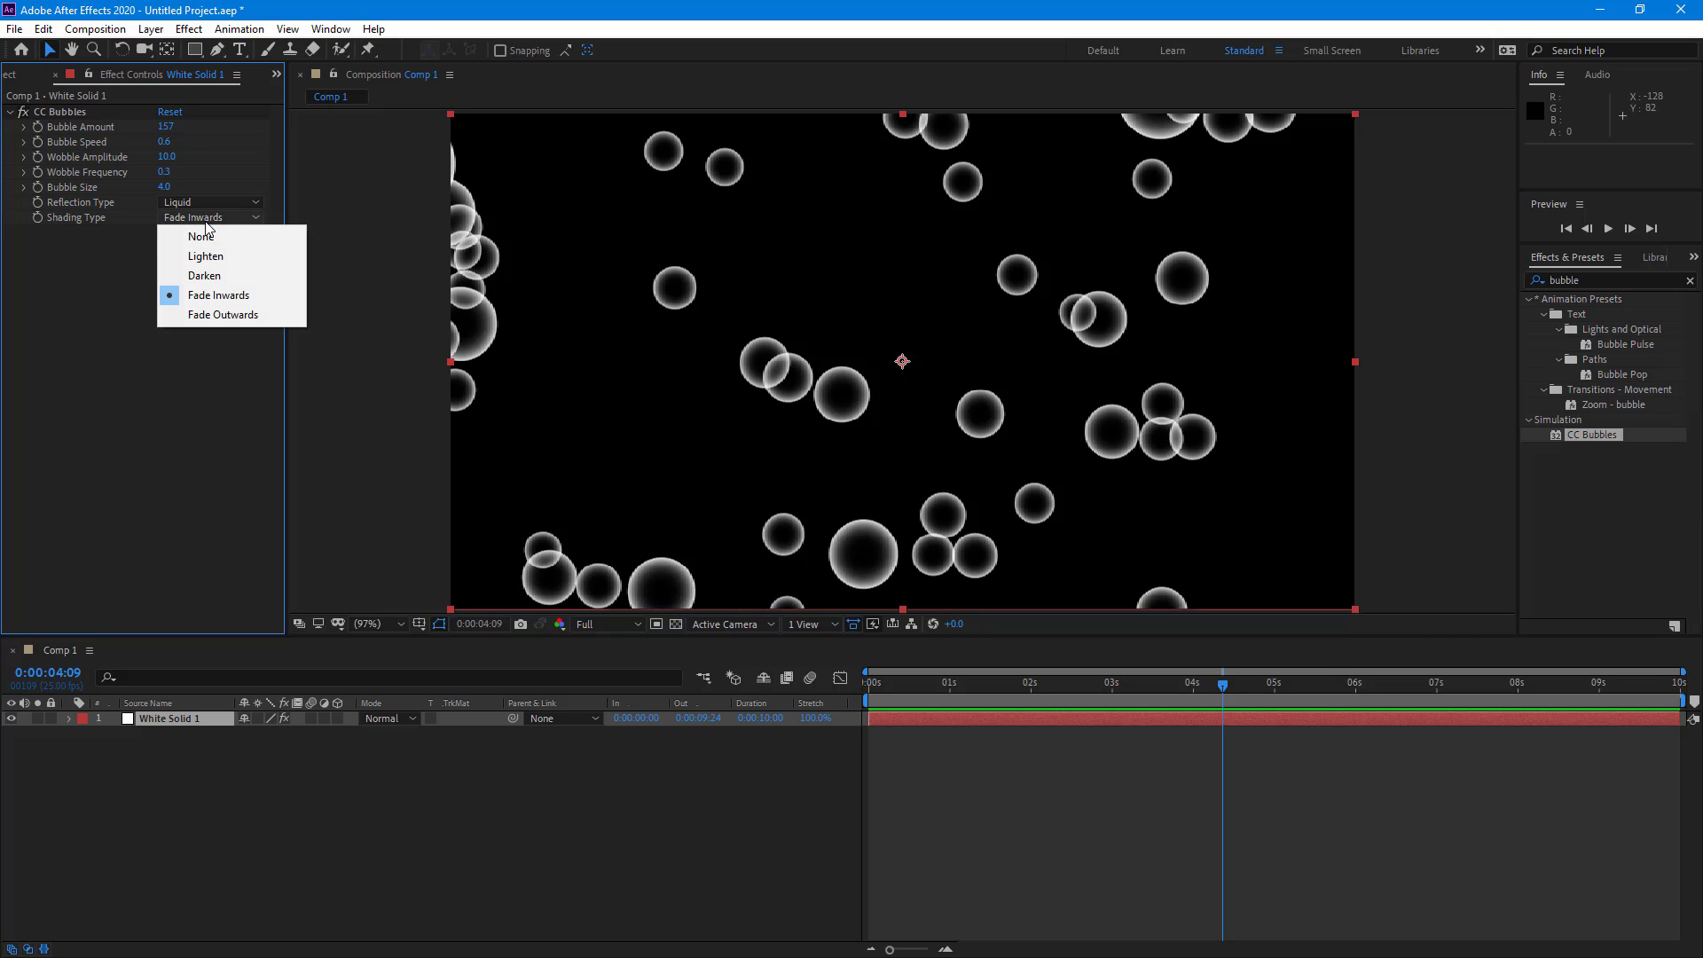
pyautogui.click(205, 257)
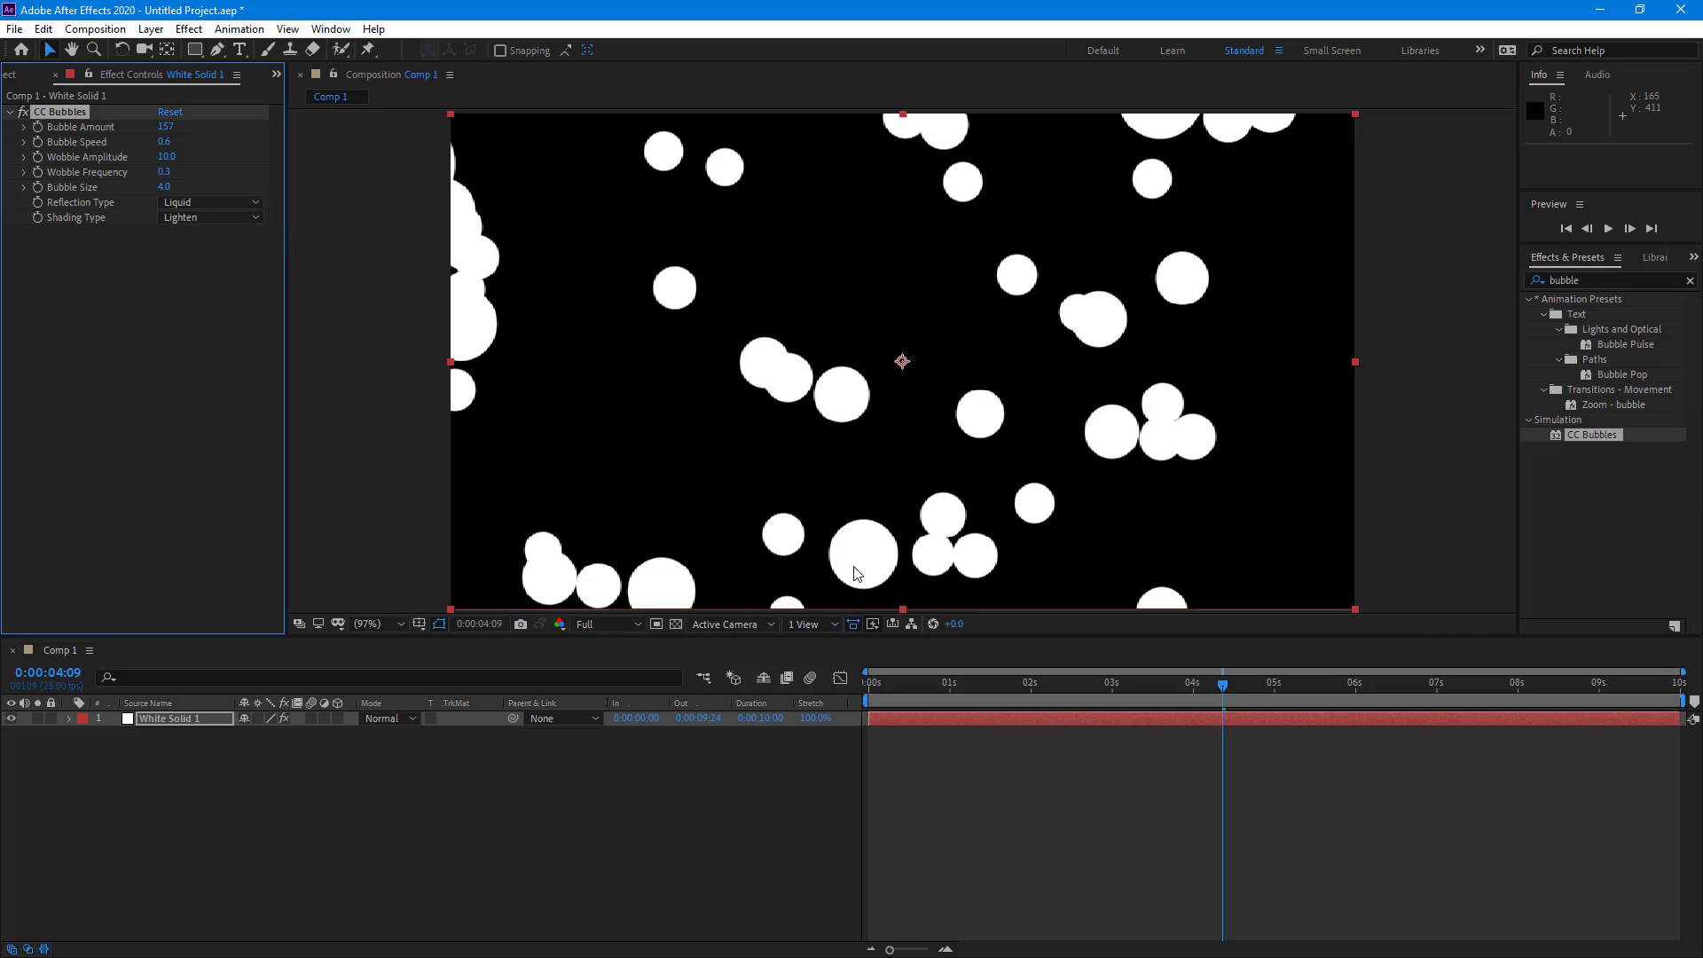
pyautogui.press('space')
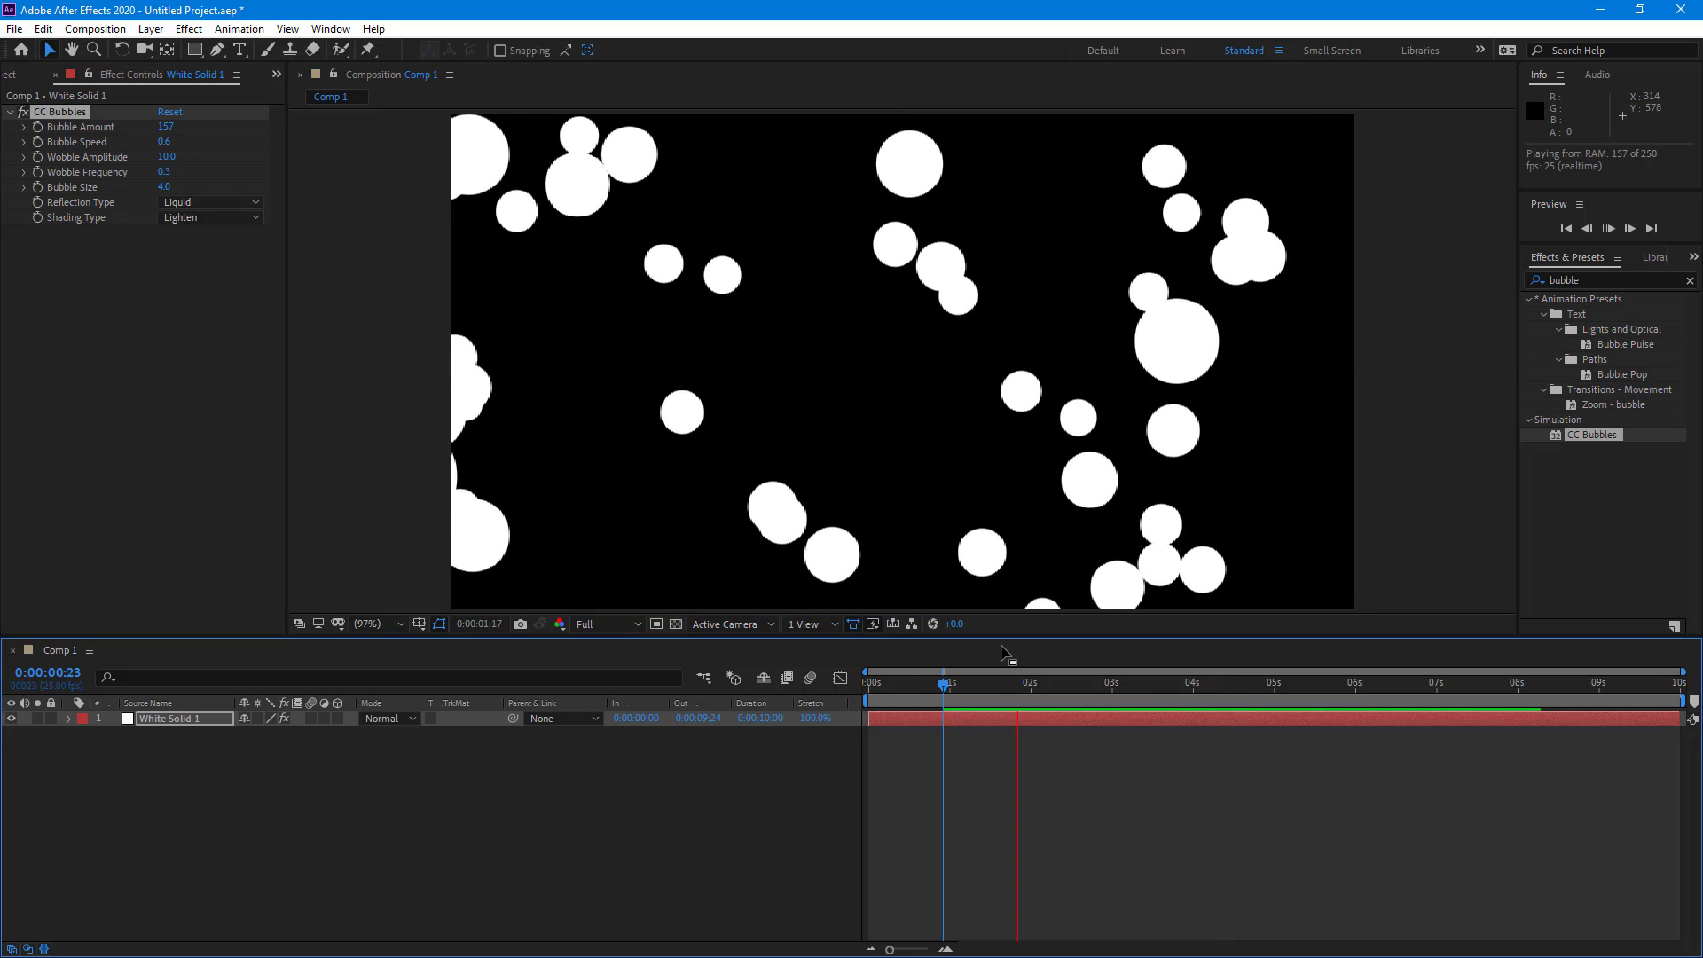
pyautogui.press('space')
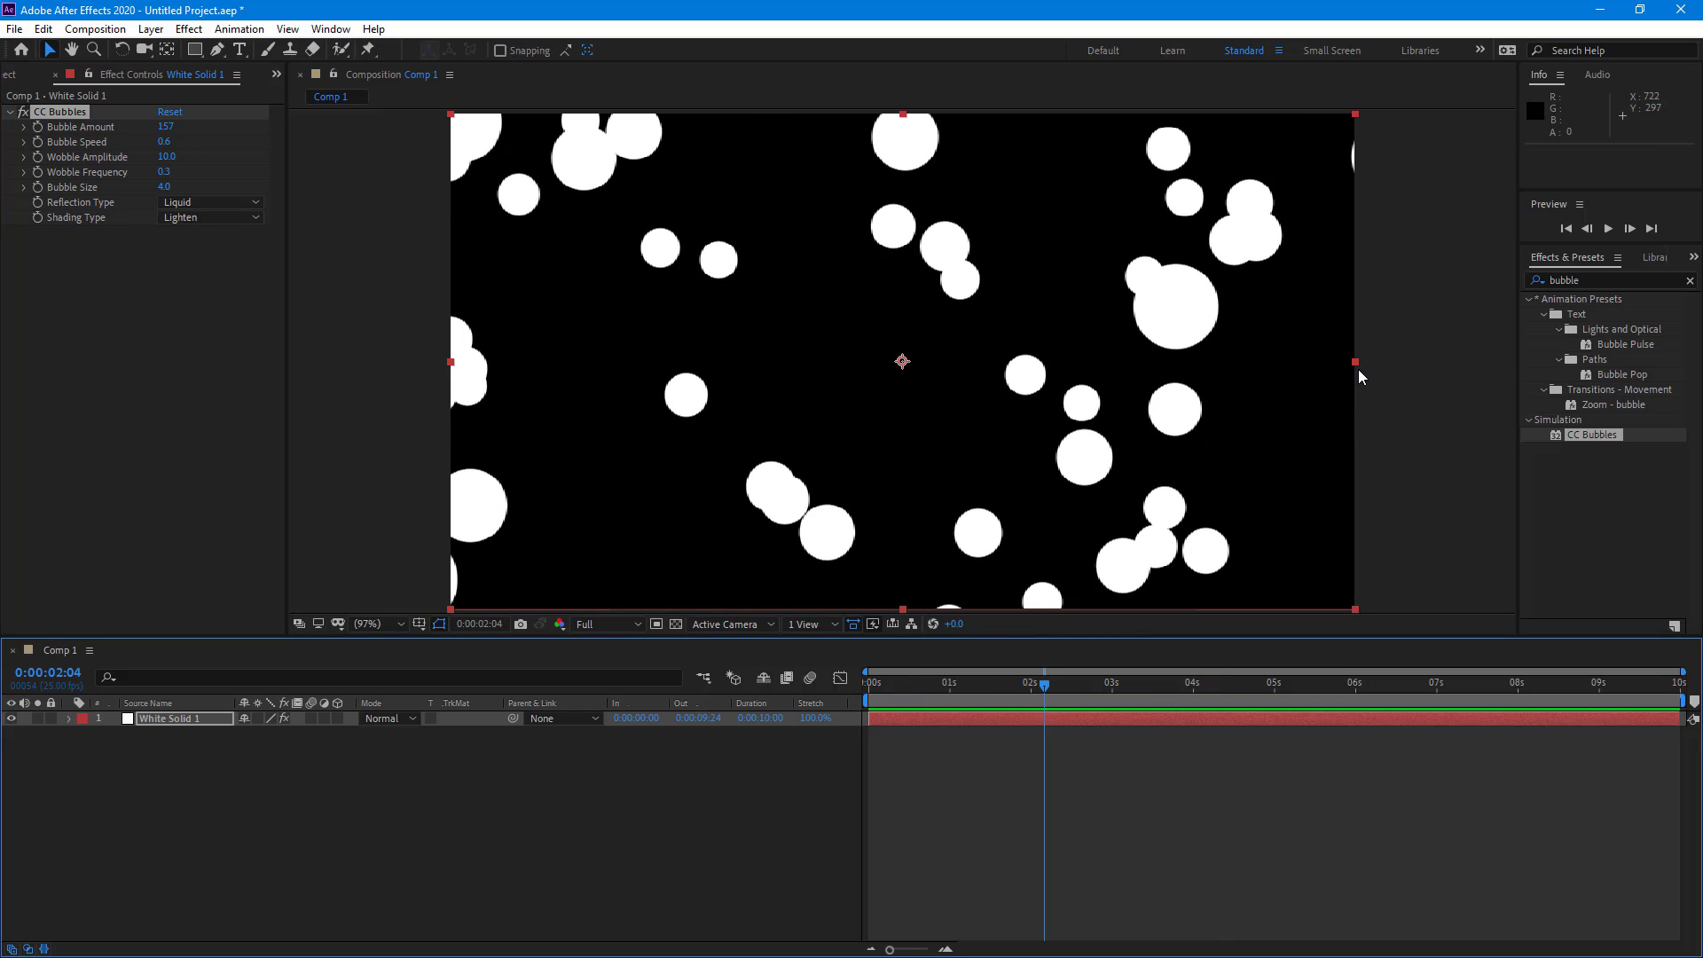
pyautogui.moveTo(1359, 363); pyautogui.dragTo(958, 387)
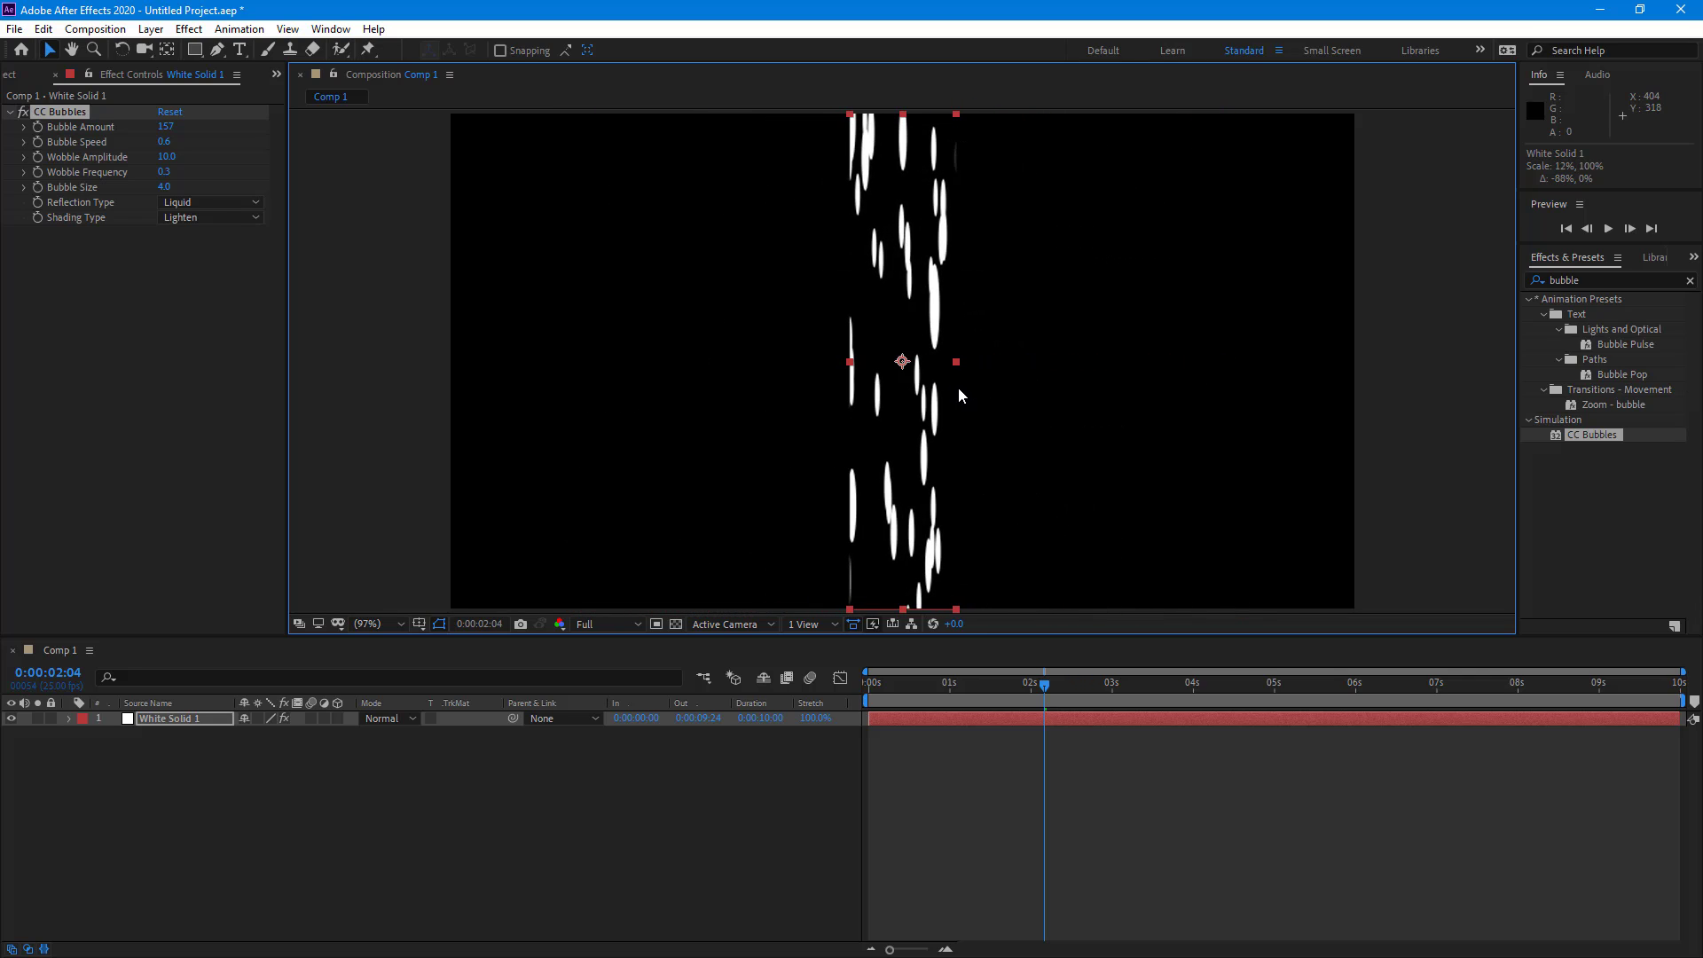
# Preview from the start, then rotate White Solid 1 to 98°.
pyautogui.moveTo(977, 695); pyautogui.dragTo(789, 683)
pyautogui.press('space')
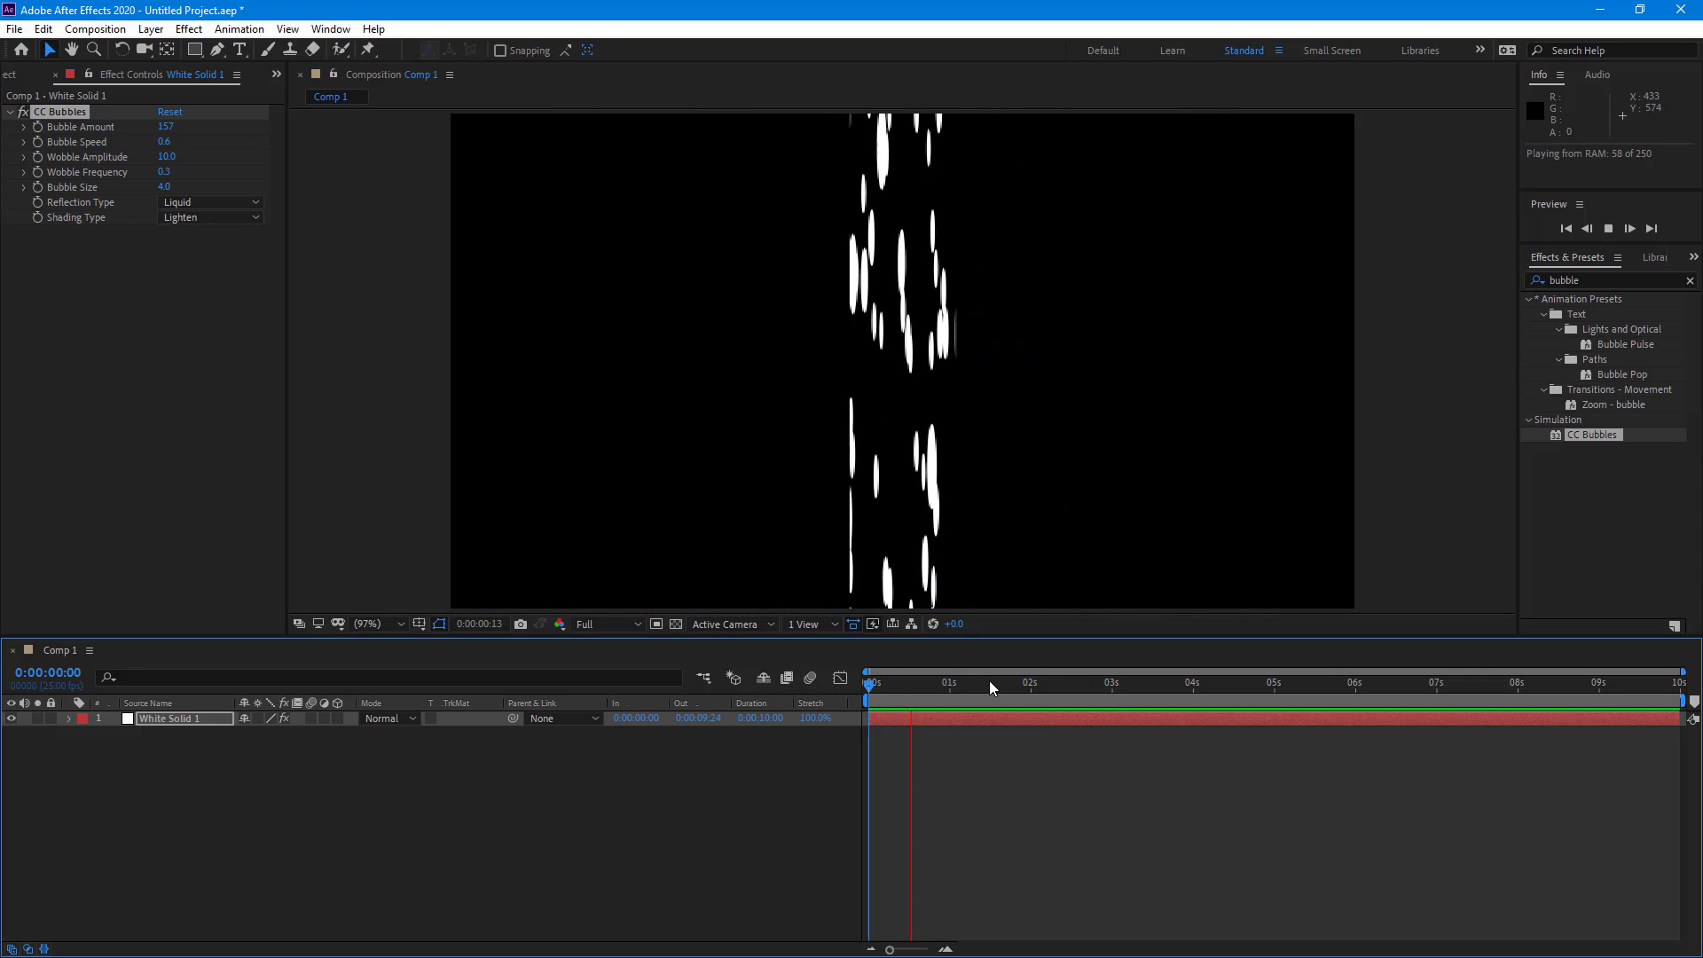
pyautogui.press('space')
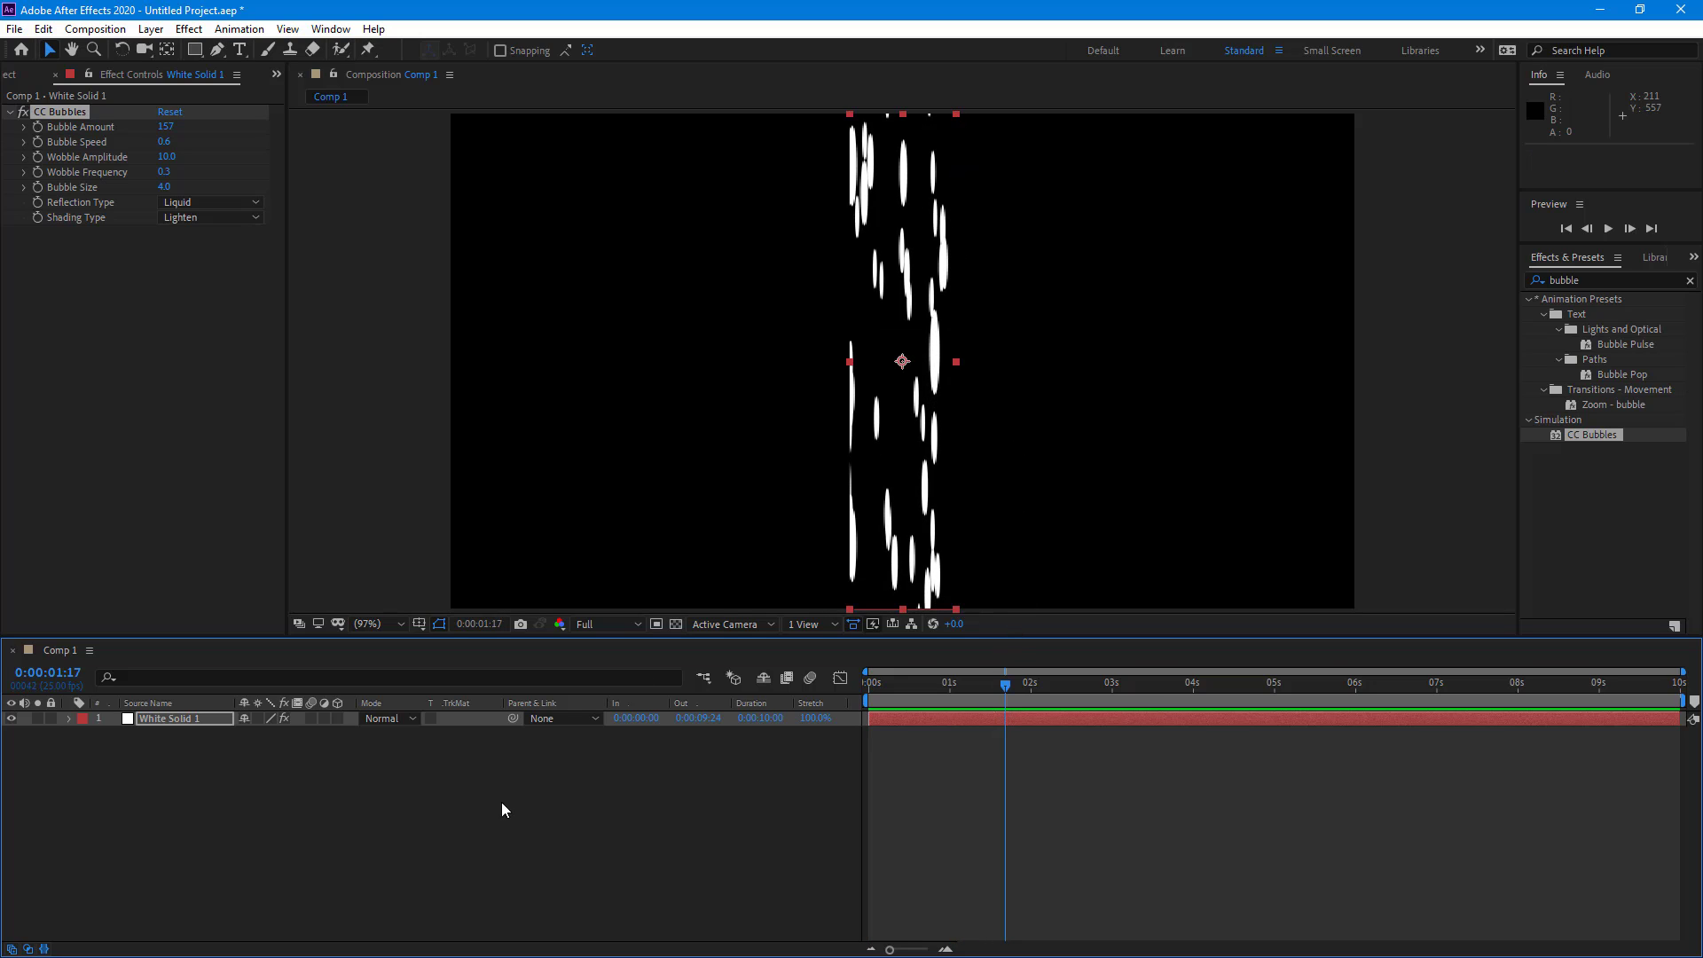
pyautogui.click(271, 792)
pyautogui.click(177, 718)
pyautogui.press('r')
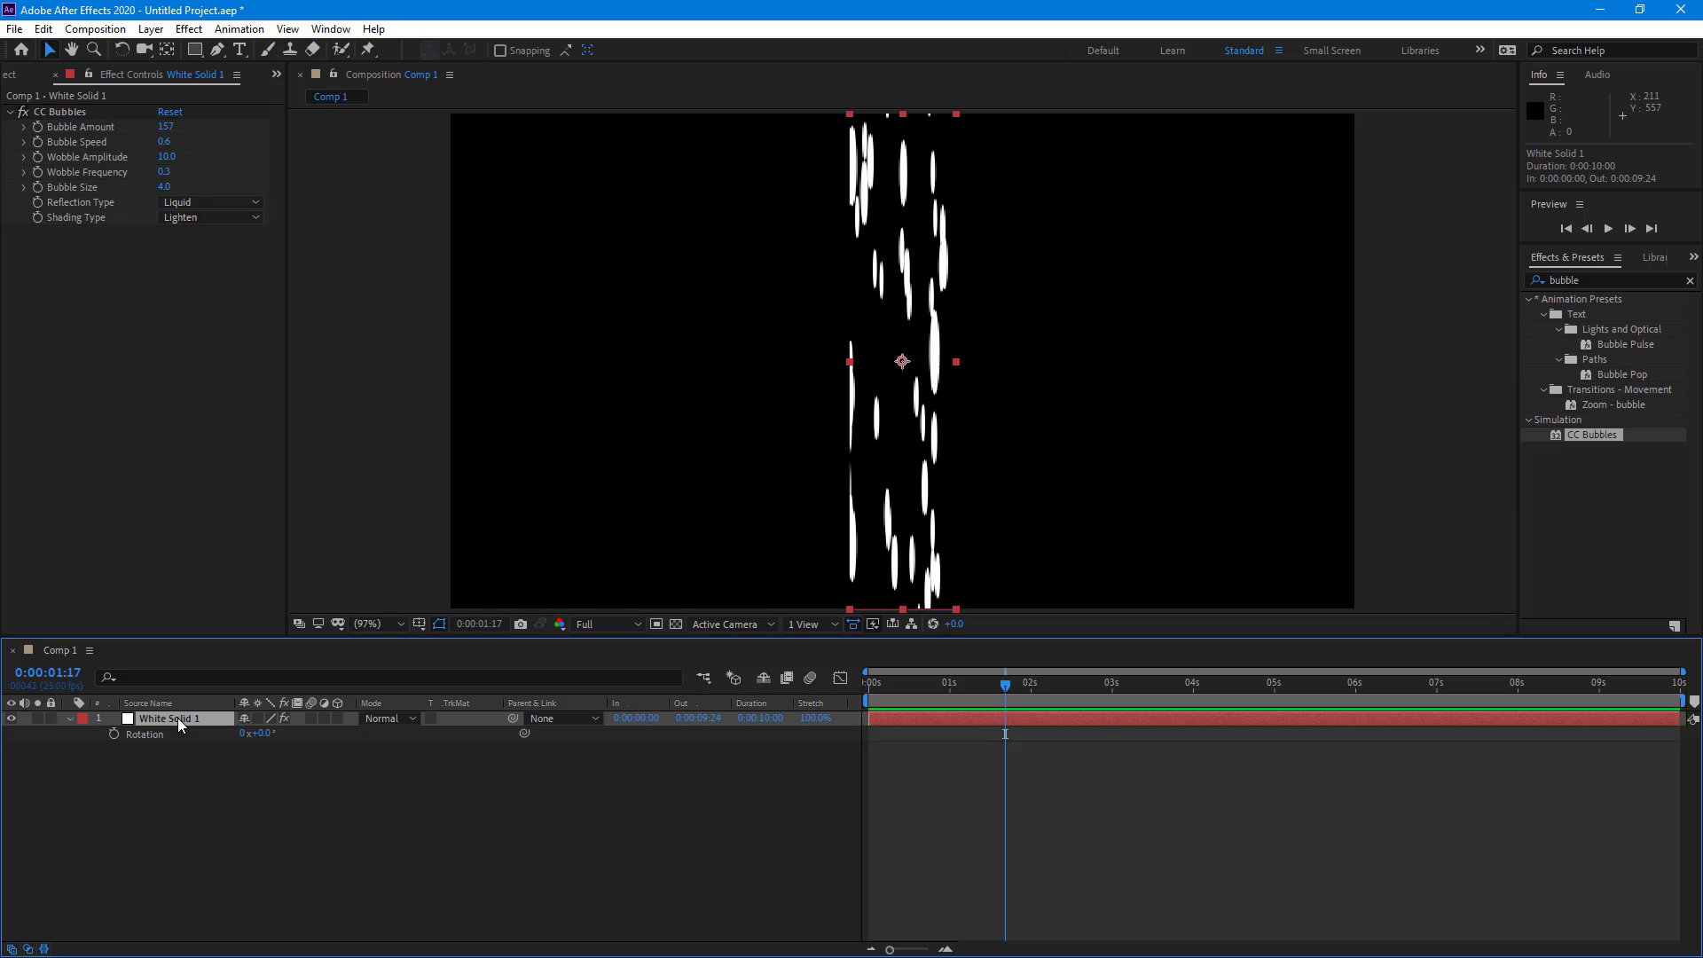
pyautogui.moveTo(269, 738); pyautogui.dragTo(367, 746)
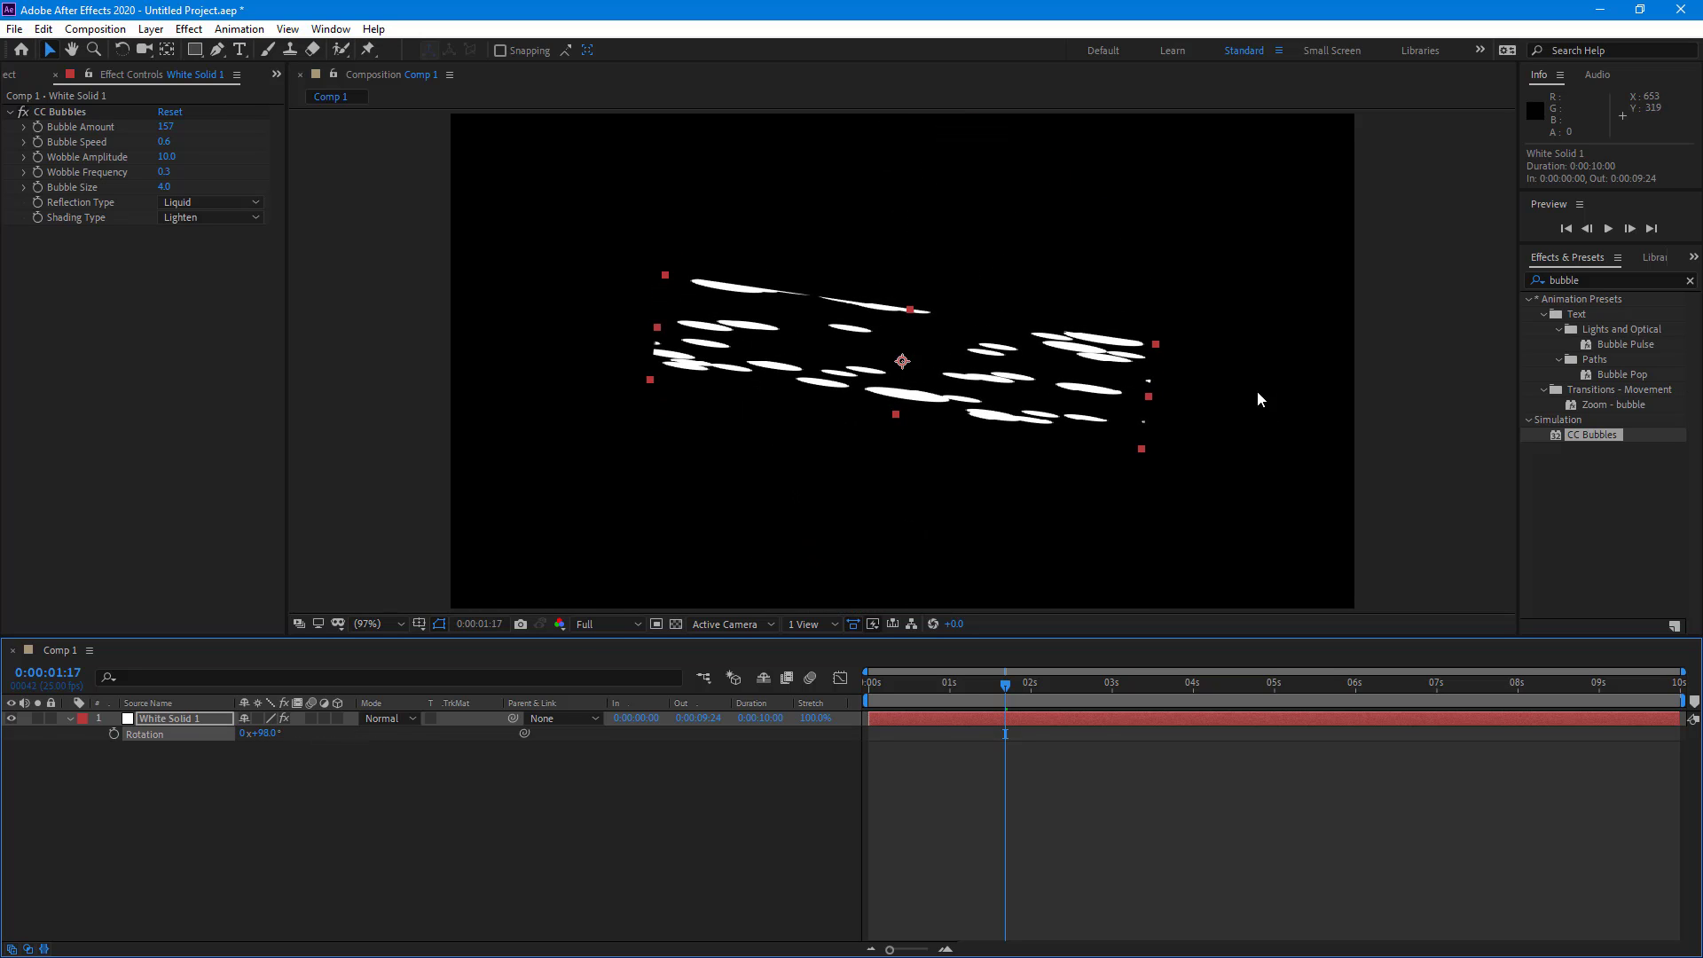
# Stretch the rotated layer to about 198% into long streaks and preview them.
pyautogui.moveTo(1163, 397); pyautogui.dragTo(1389, 439)
pyautogui.press('space')
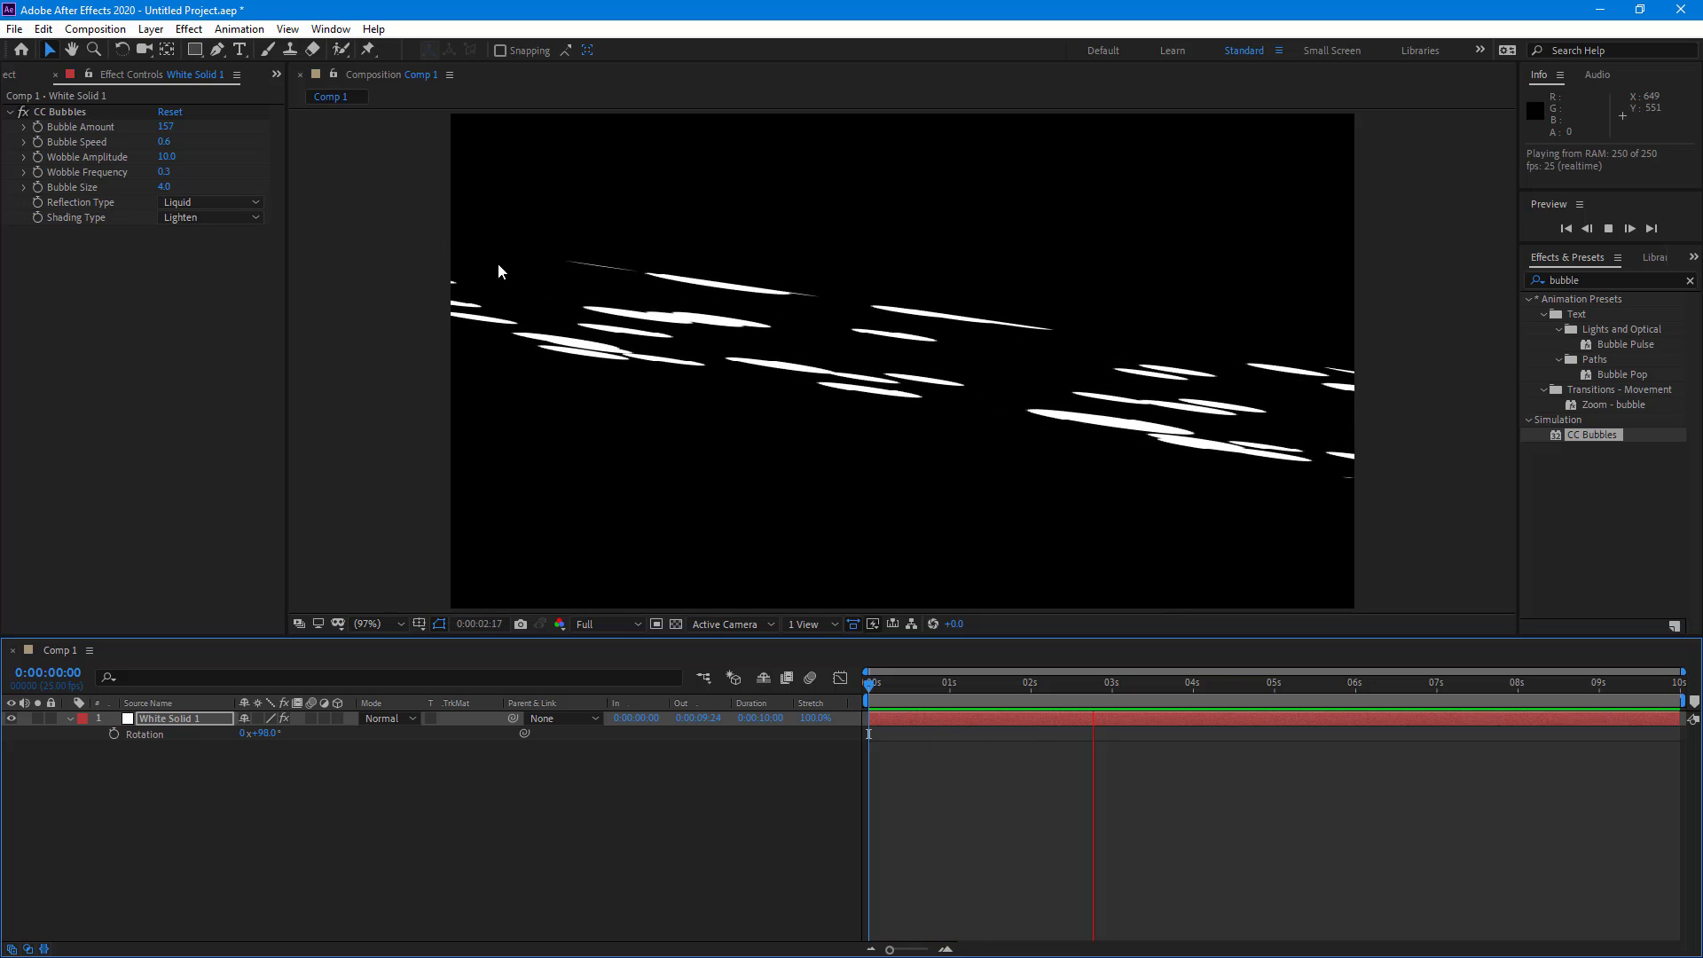
pyautogui.press('space')
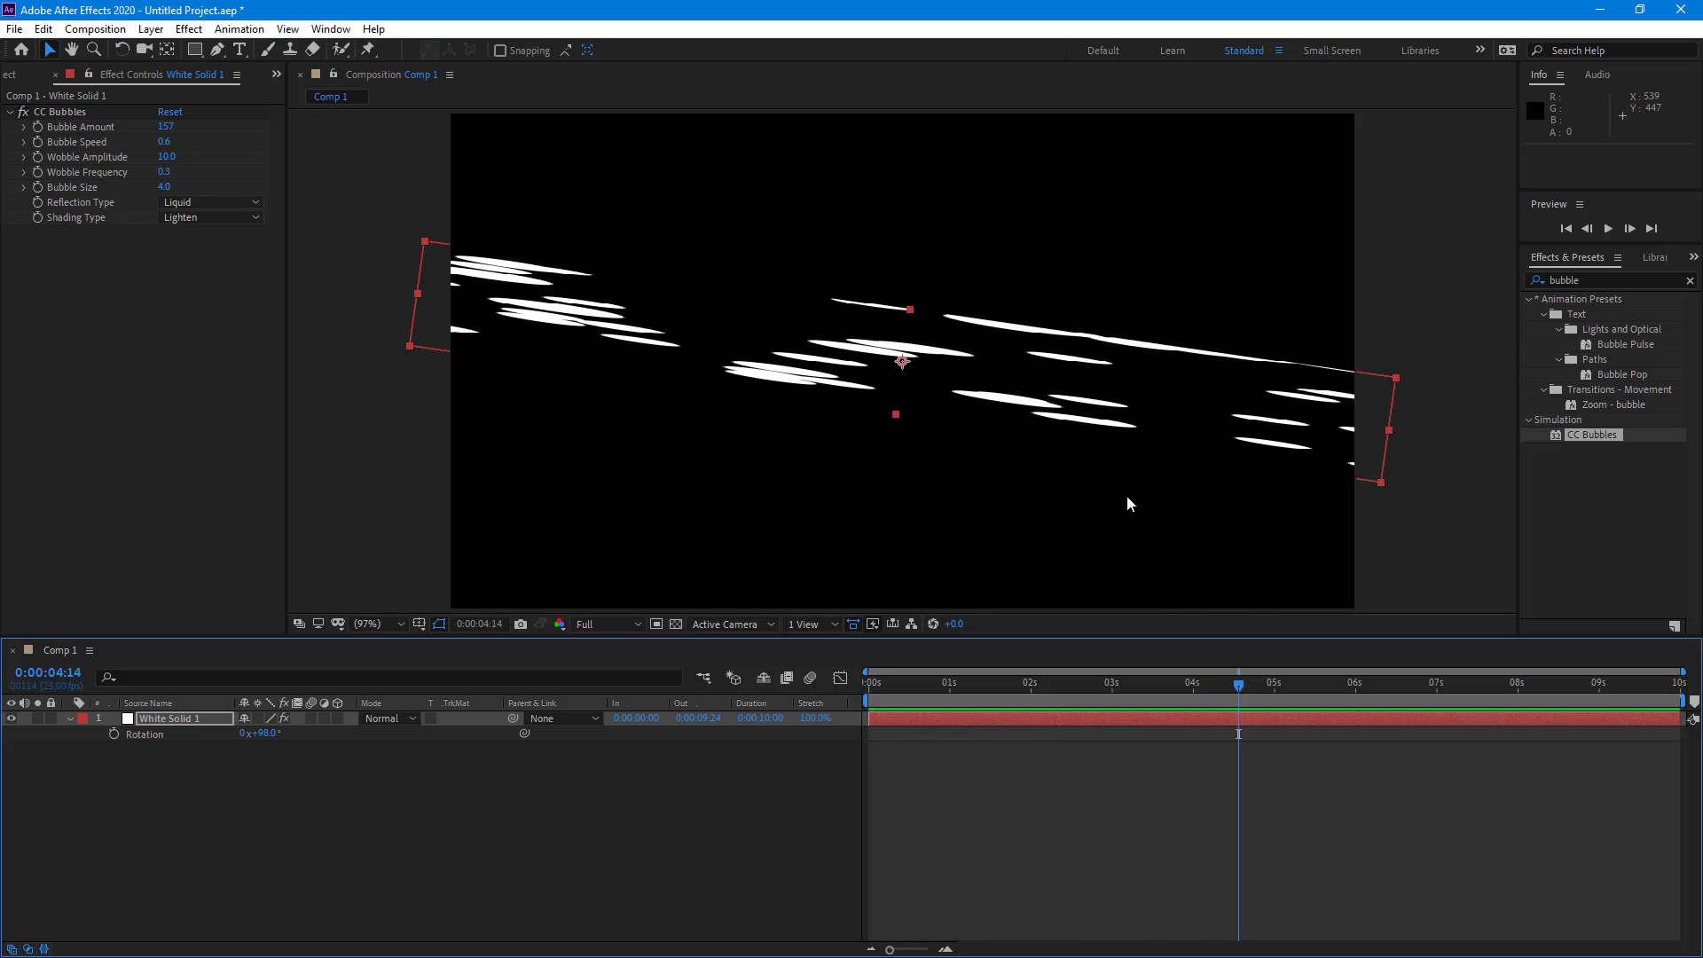
pyautogui.click(1425, 536)
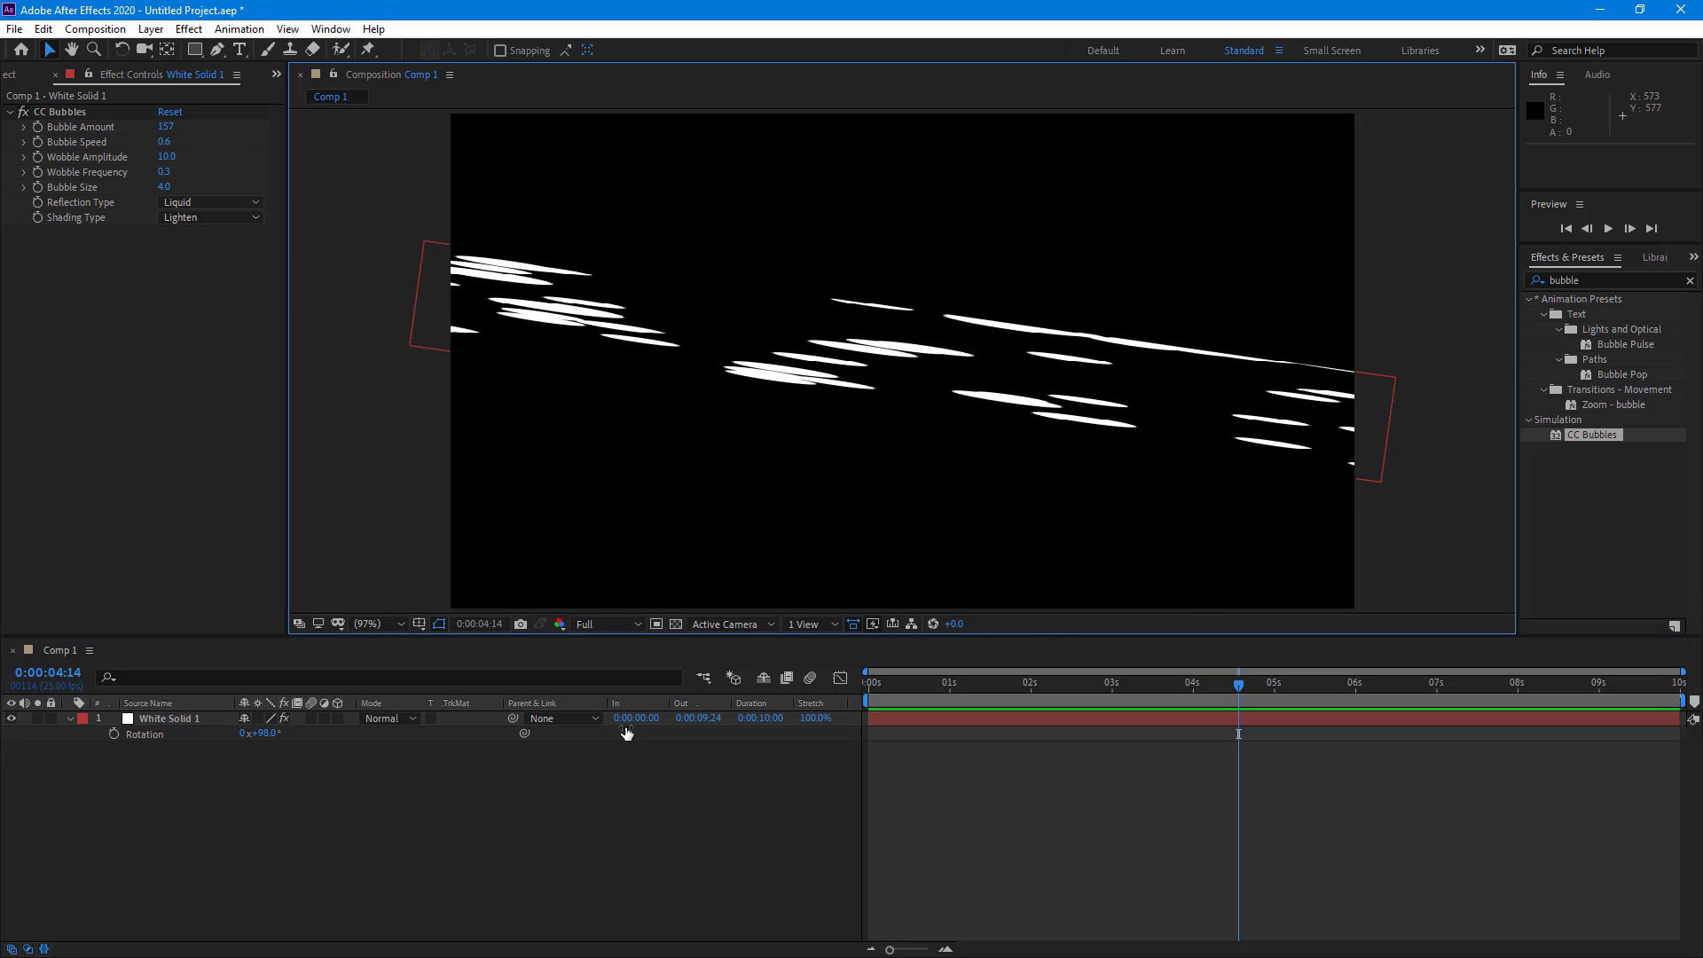
pyautogui.click(959, 333)
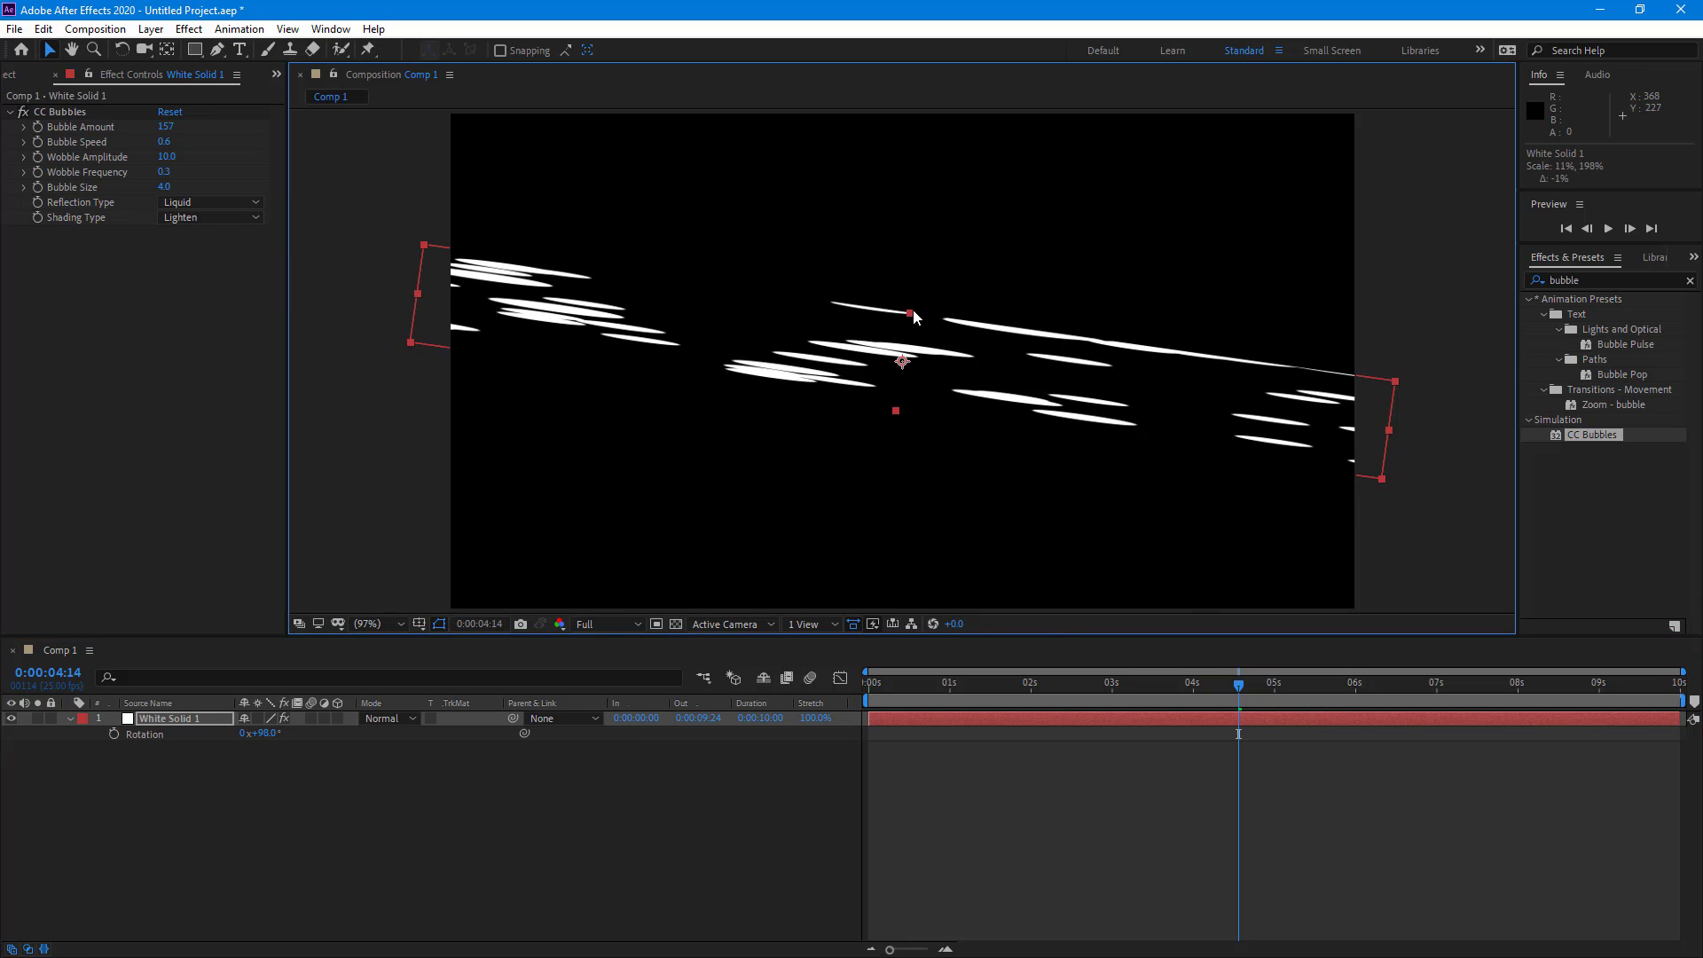
# Add Adjustment Layer 1 above the bubble layer.
pyautogui.click(127, 797)
pyautogui.rightClick(165, 803)
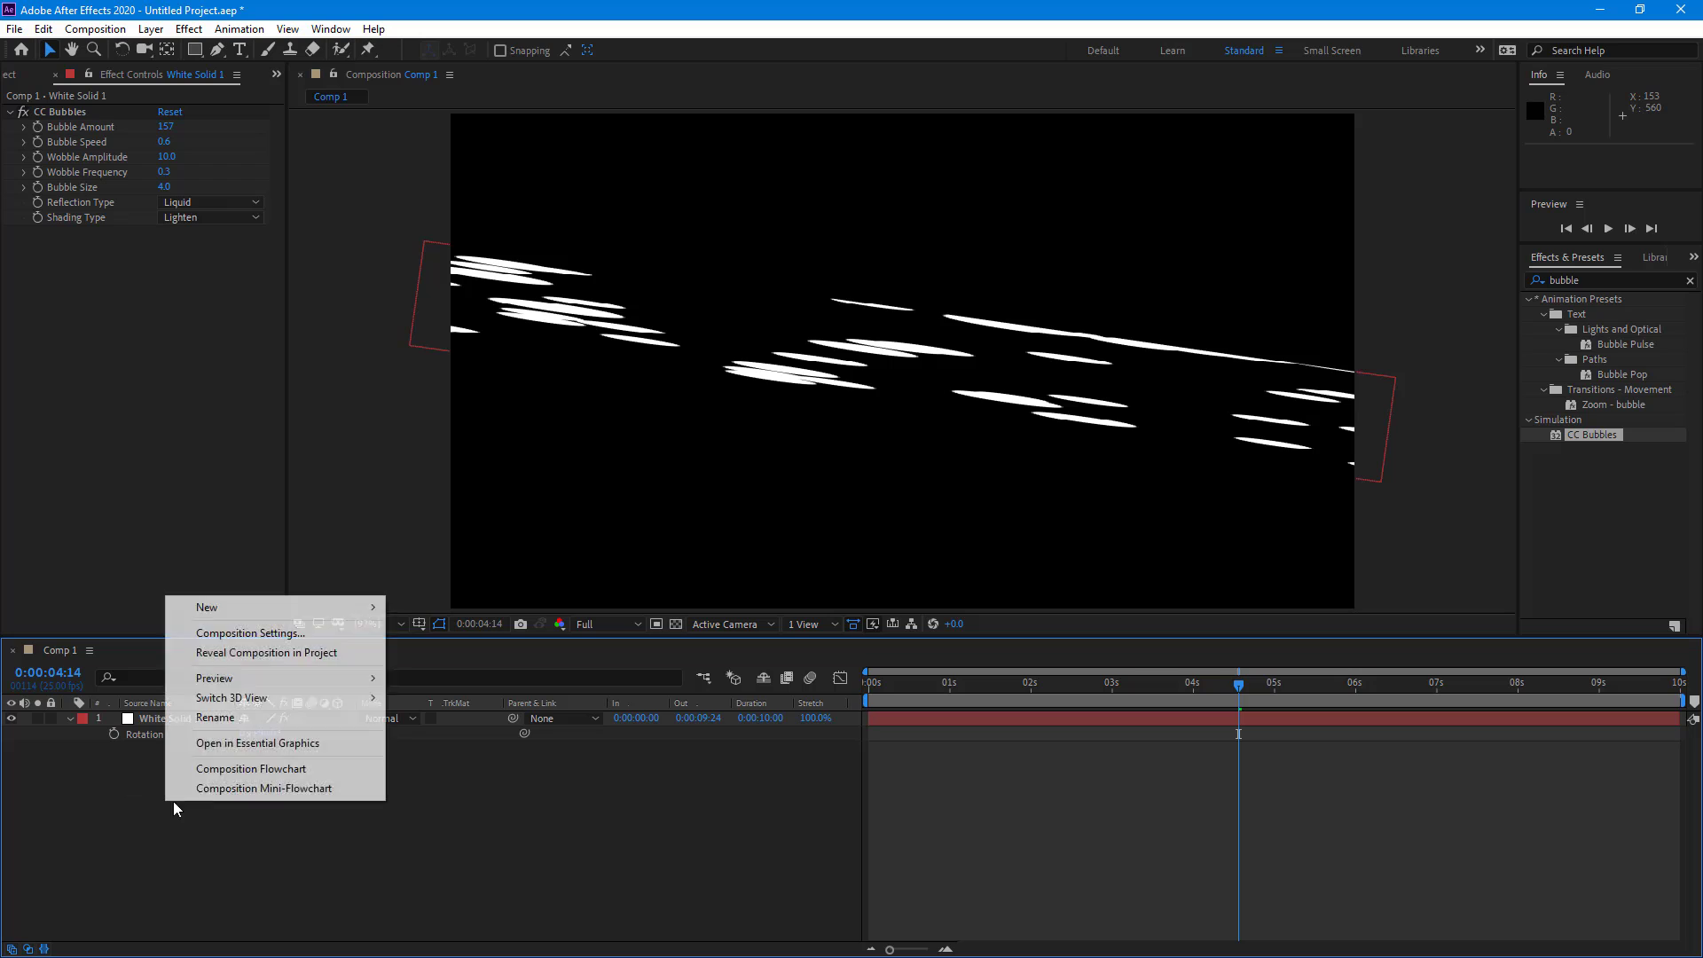
pyautogui.moveTo(346, 608)
pyautogui.click(453, 750)
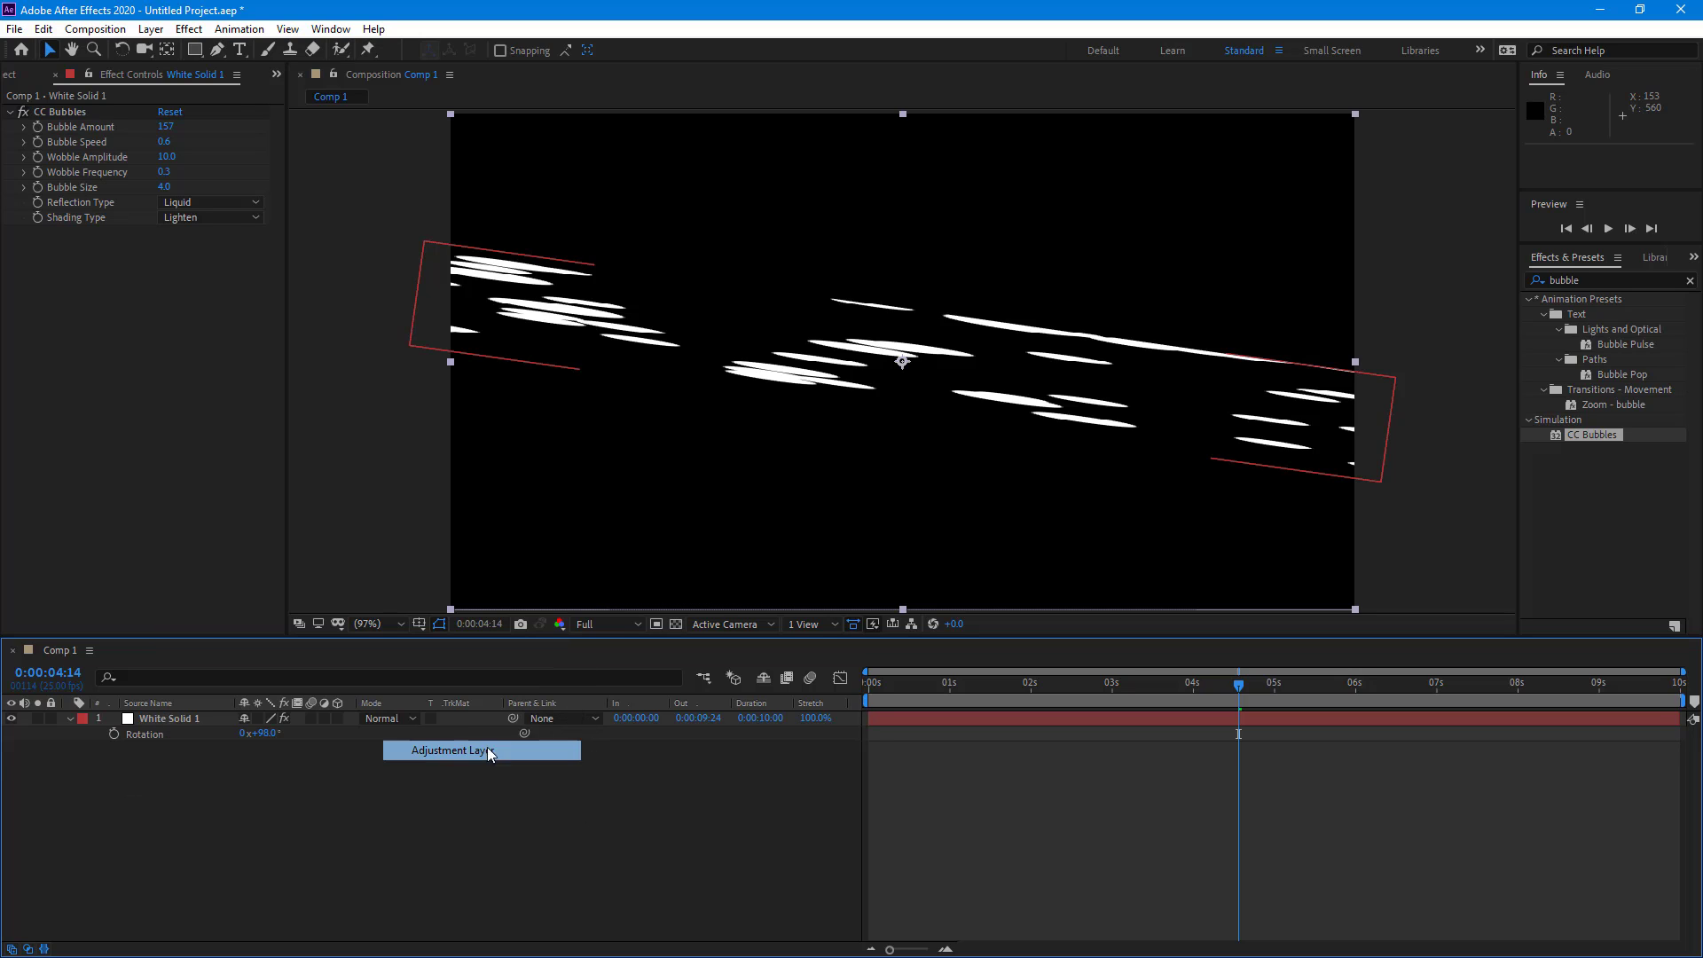
# Apply Gaussian Blur at Blurriness 20 to the adjustment layer and preview the softened streaks.
pyautogui.doubleClick(1598, 279)
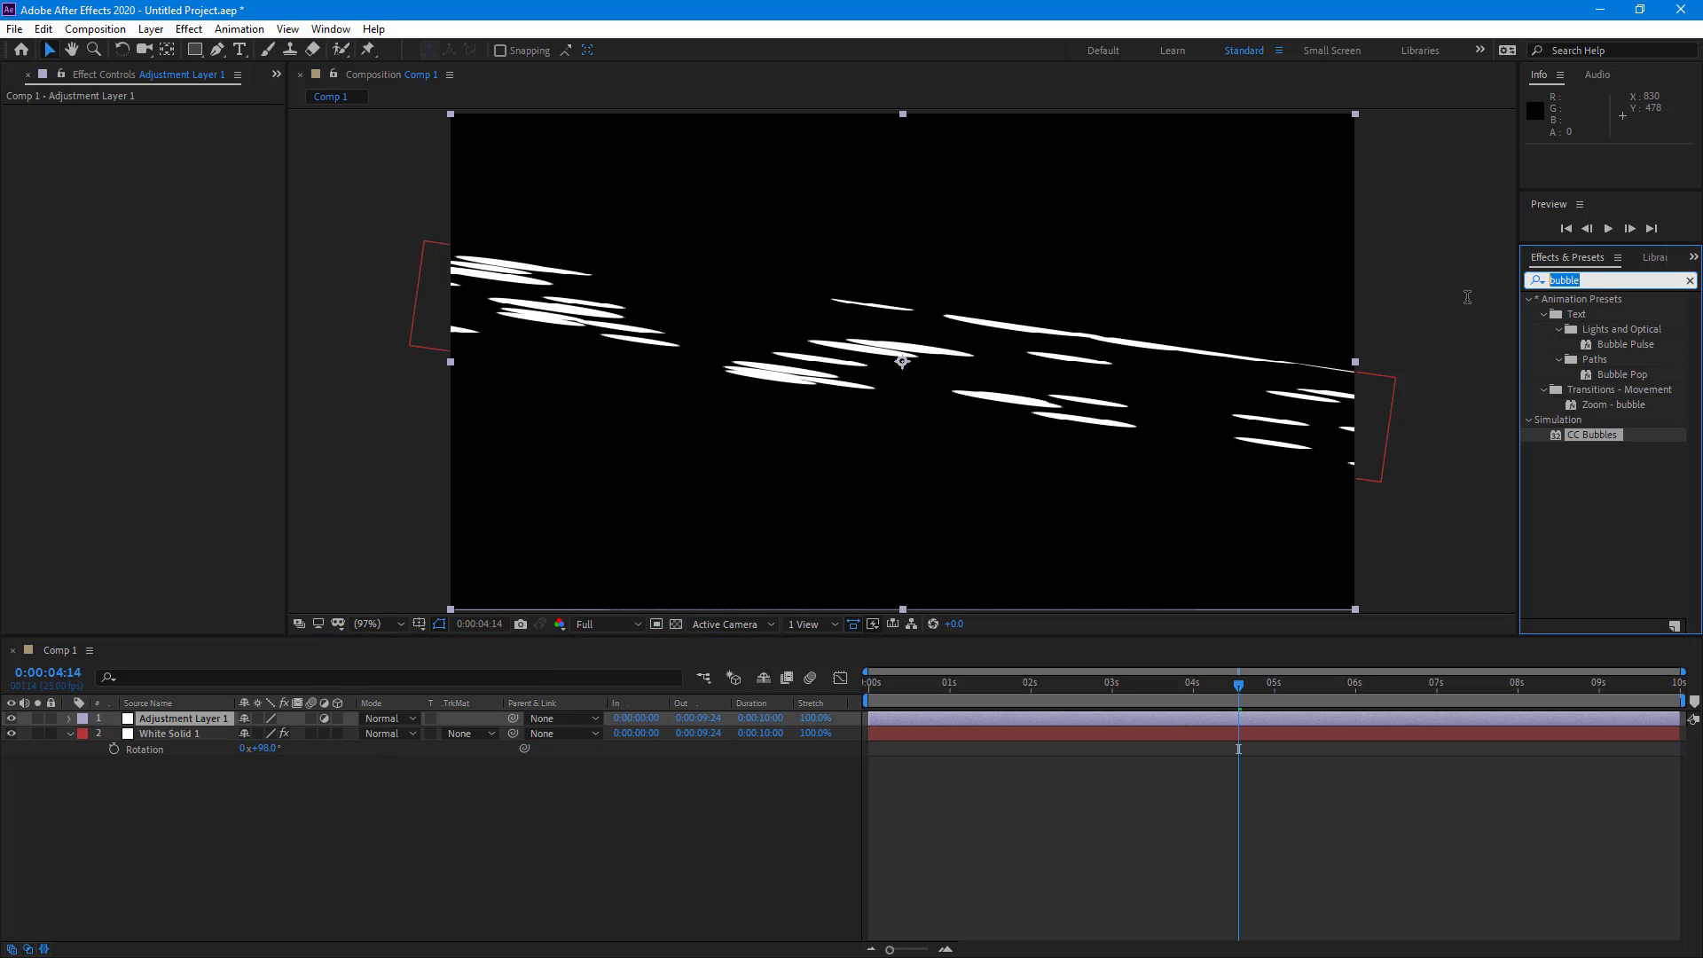
pyautogui.write('gau')
pyautogui.moveTo(1604, 316); pyautogui.dragTo(227, 722)
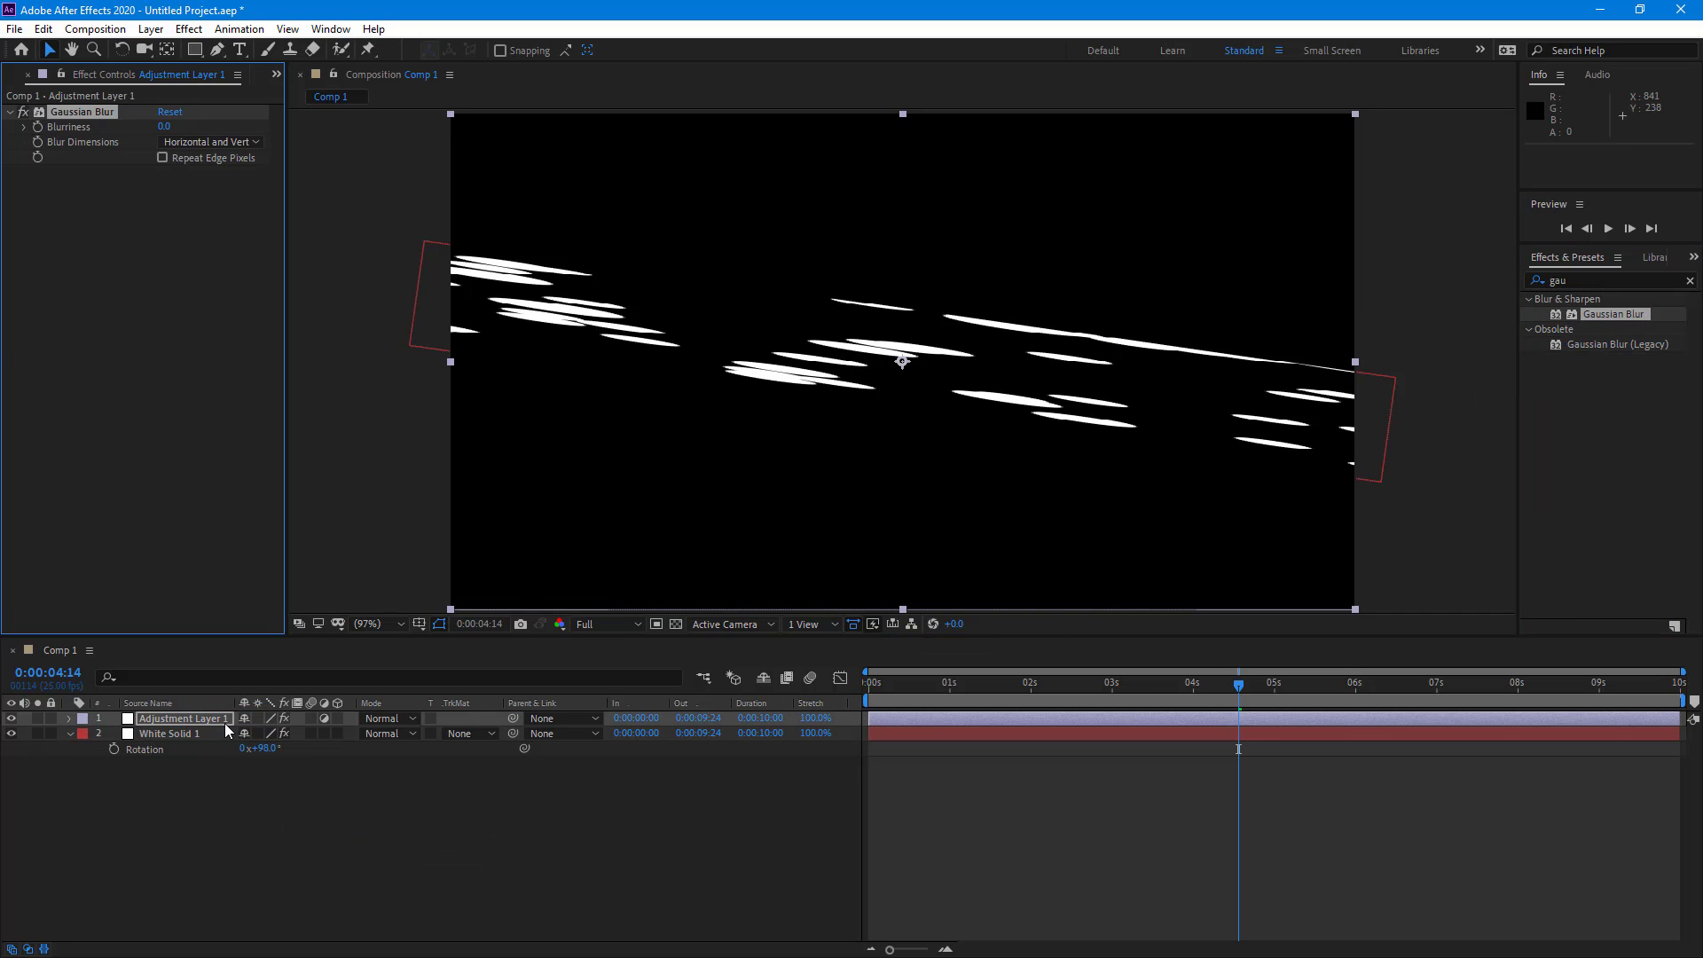
pyautogui.moveTo(172, 129); pyautogui.dragTo(378, 161)
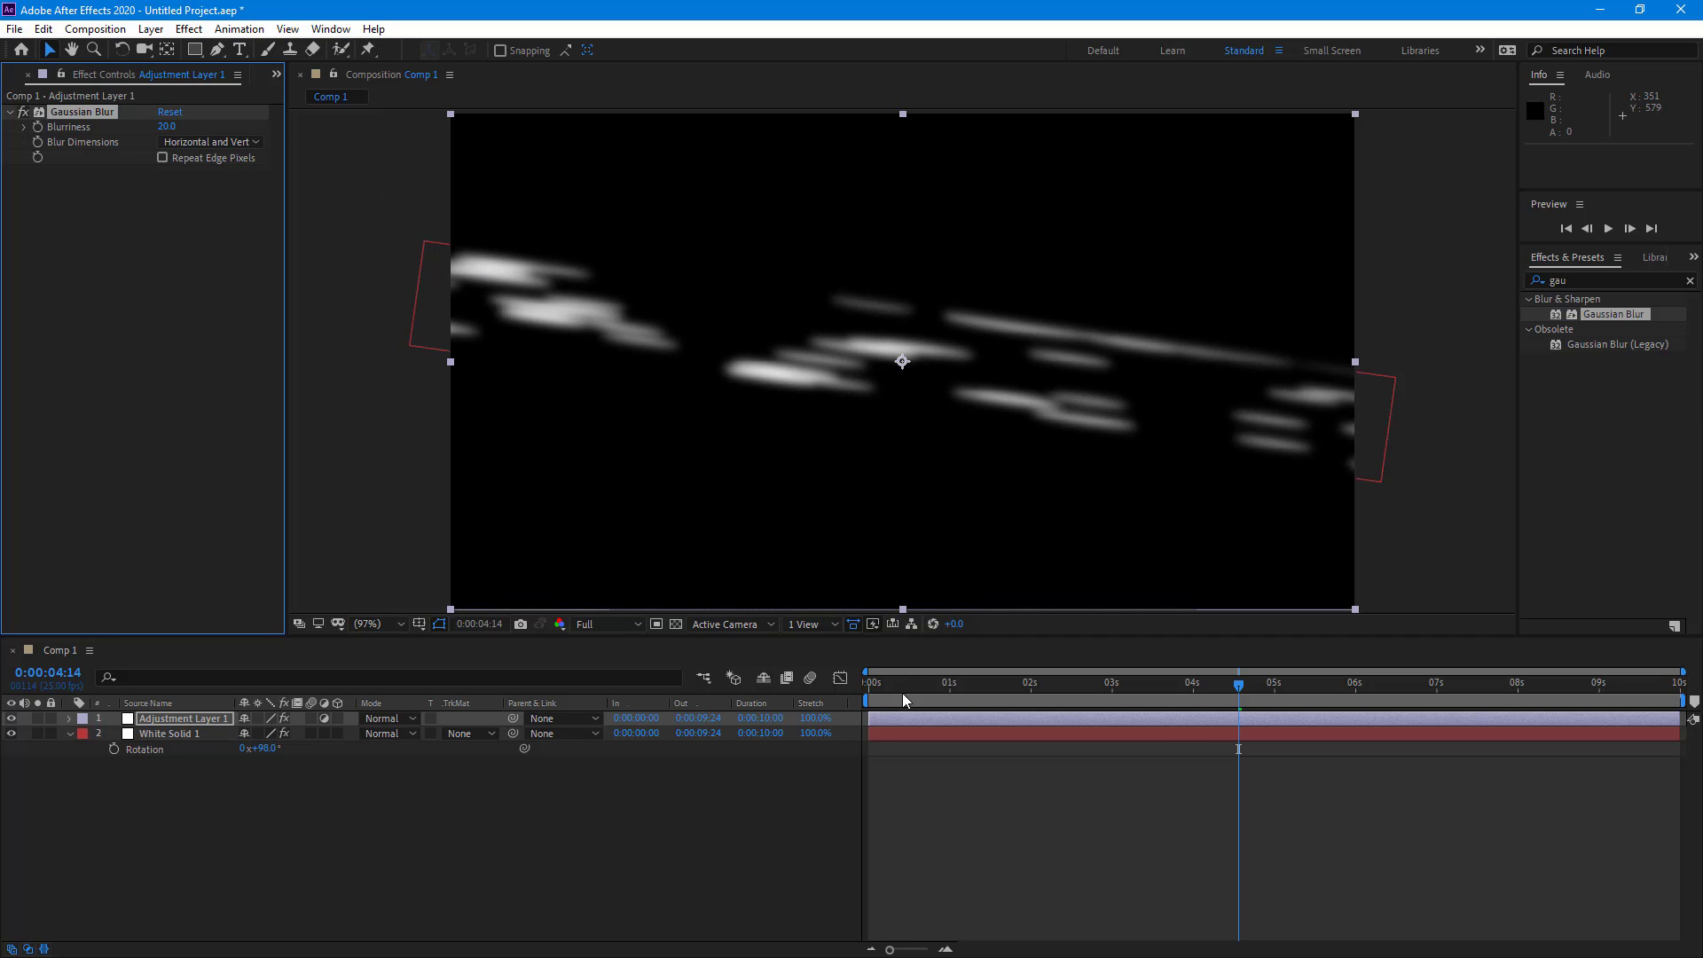
pyautogui.press('space')
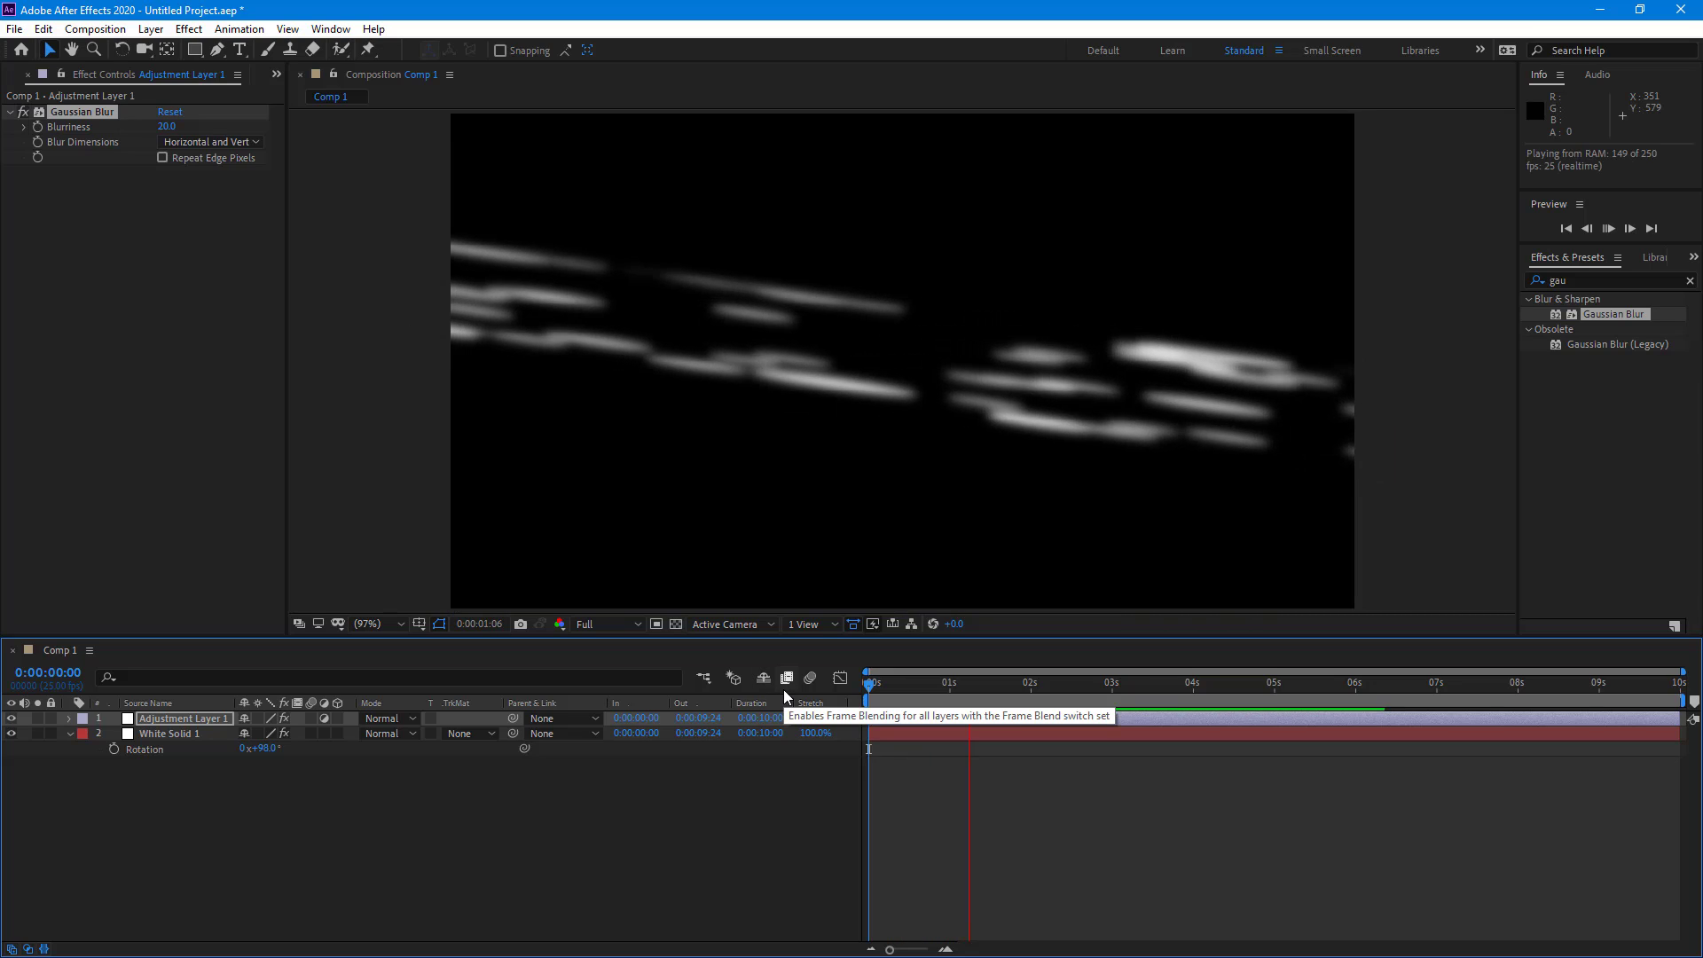
pyautogui.click(498, 859)
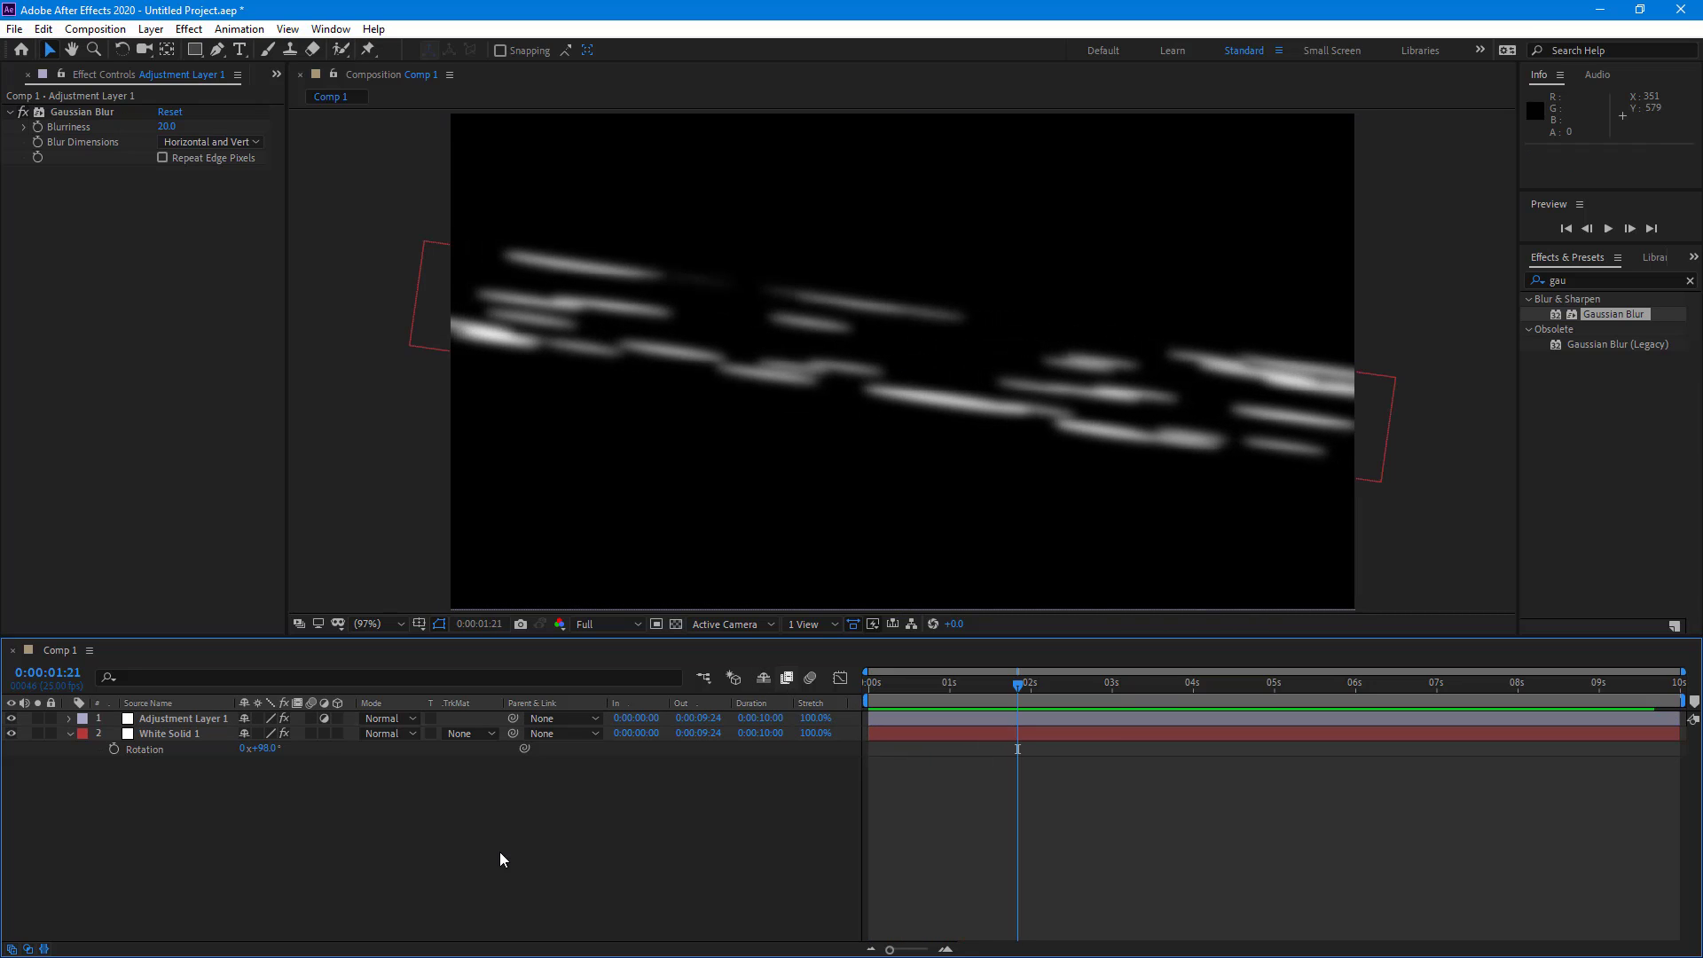
pyautogui.click(176, 734)
# Raise Bubble Amount to 375, squash the bubble layer vertically, and preview from the start.
pyautogui.moveTo(190, 131); pyautogui.dragTo(407, 157)
pyautogui.moveTo(400, 160); pyautogui.dragTo(397, 160)
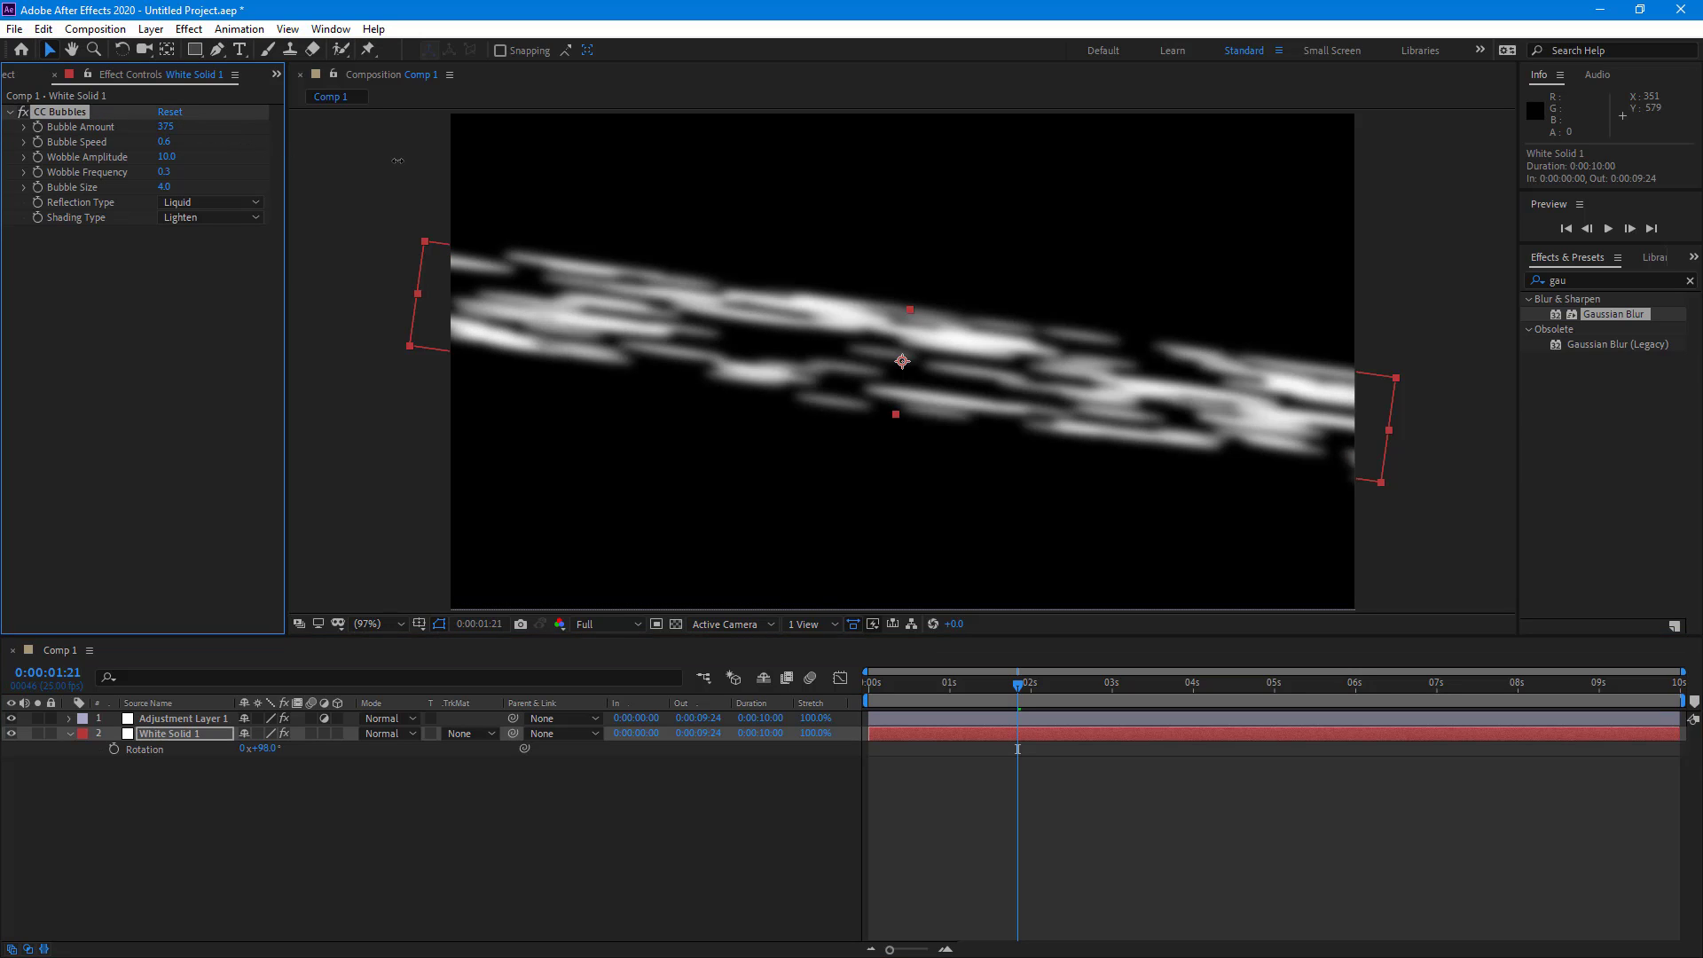
pyautogui.moveTo(898, 416); pyautogui.dragTo(908, 403)
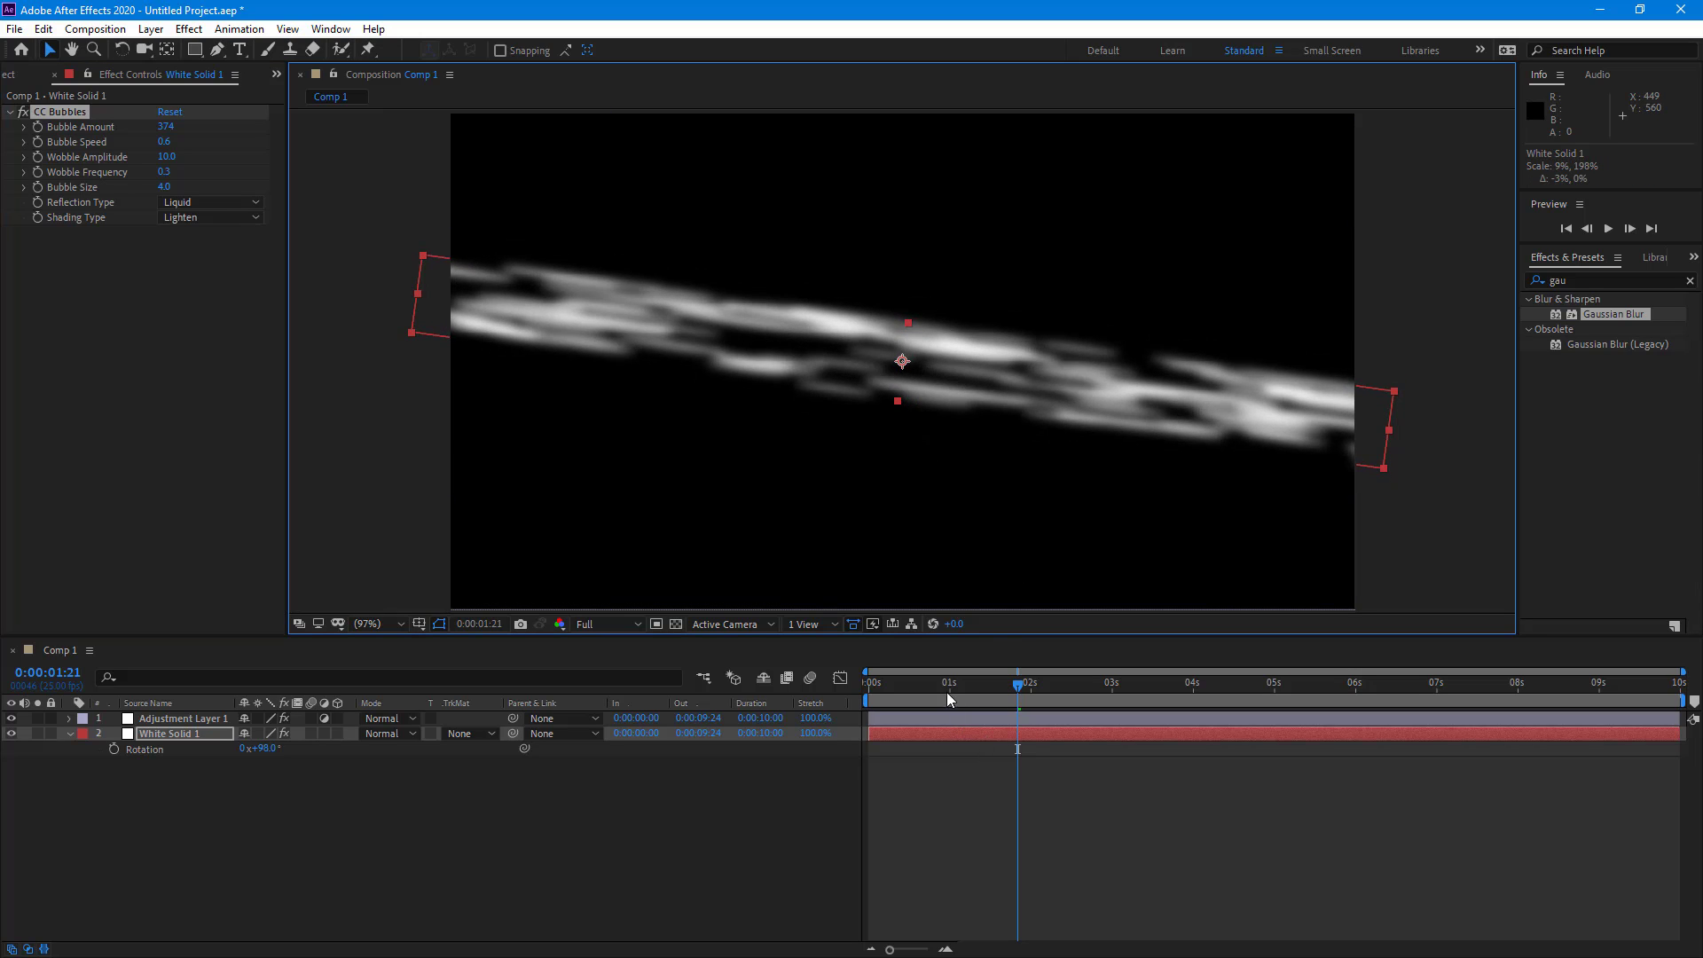
pyautogui.press('Home')
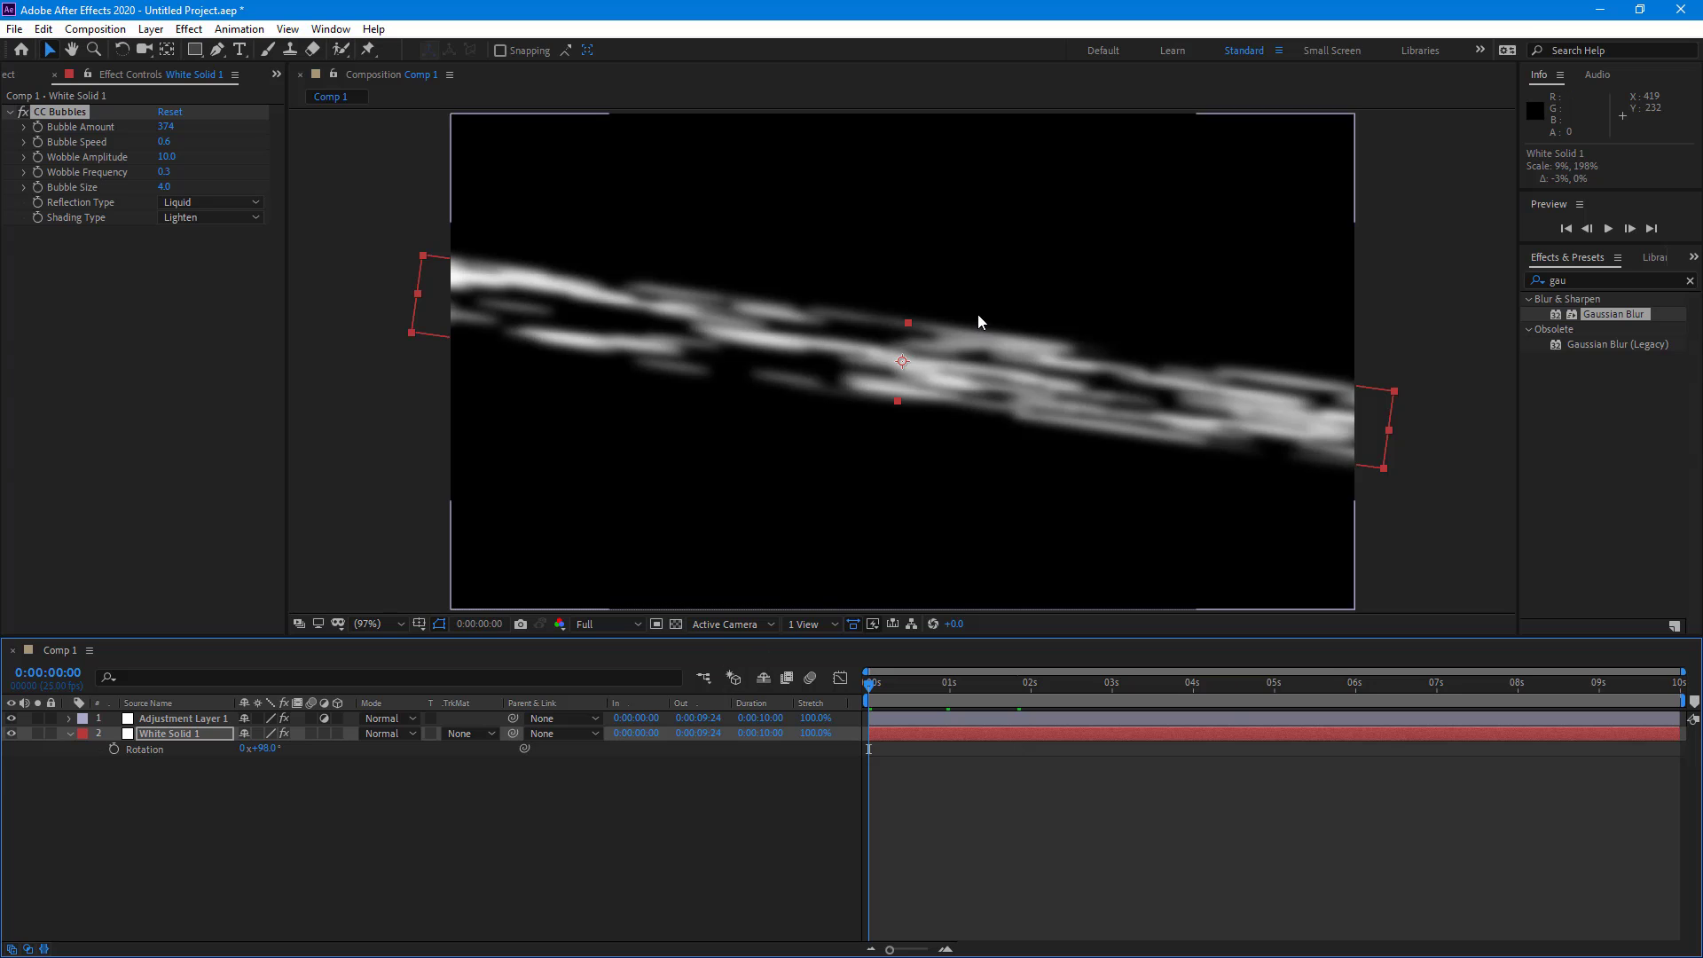
pyautogui.press('space')
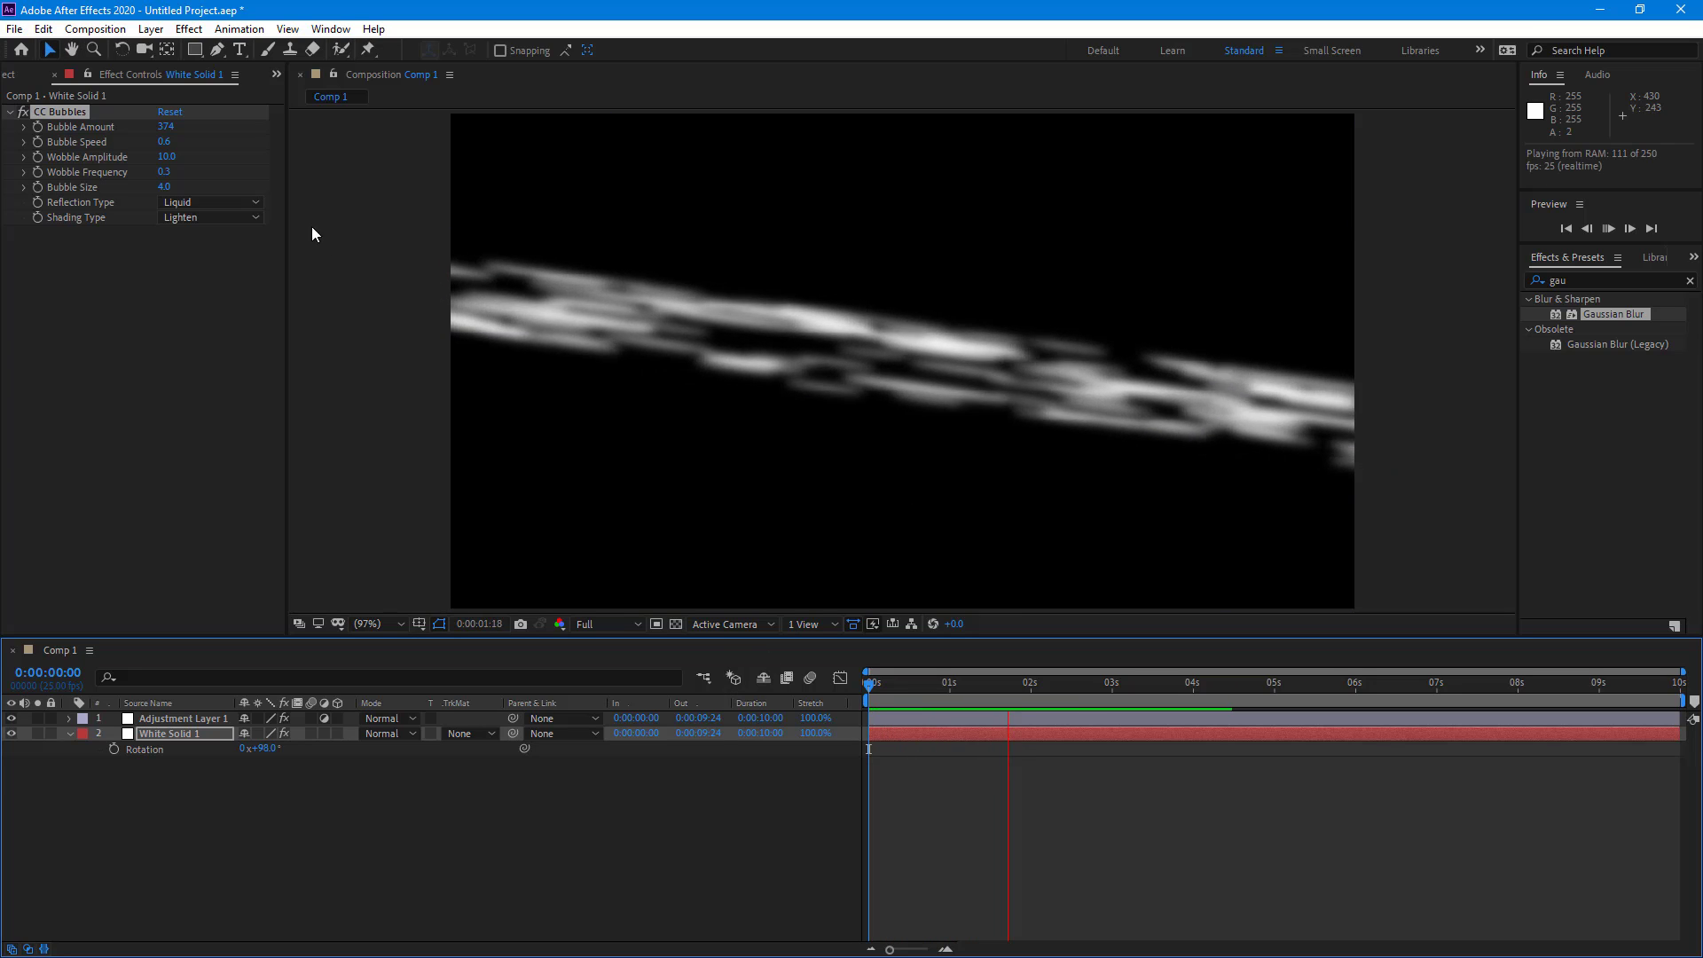
pyautogui.press('space')
# Set Wobble Amplitude to 60.1 and Bubble Amount to 433, previewing the denser streaks.
pyautogui.moveTo(169, 157); pyautogui.dragTo(653, 197)
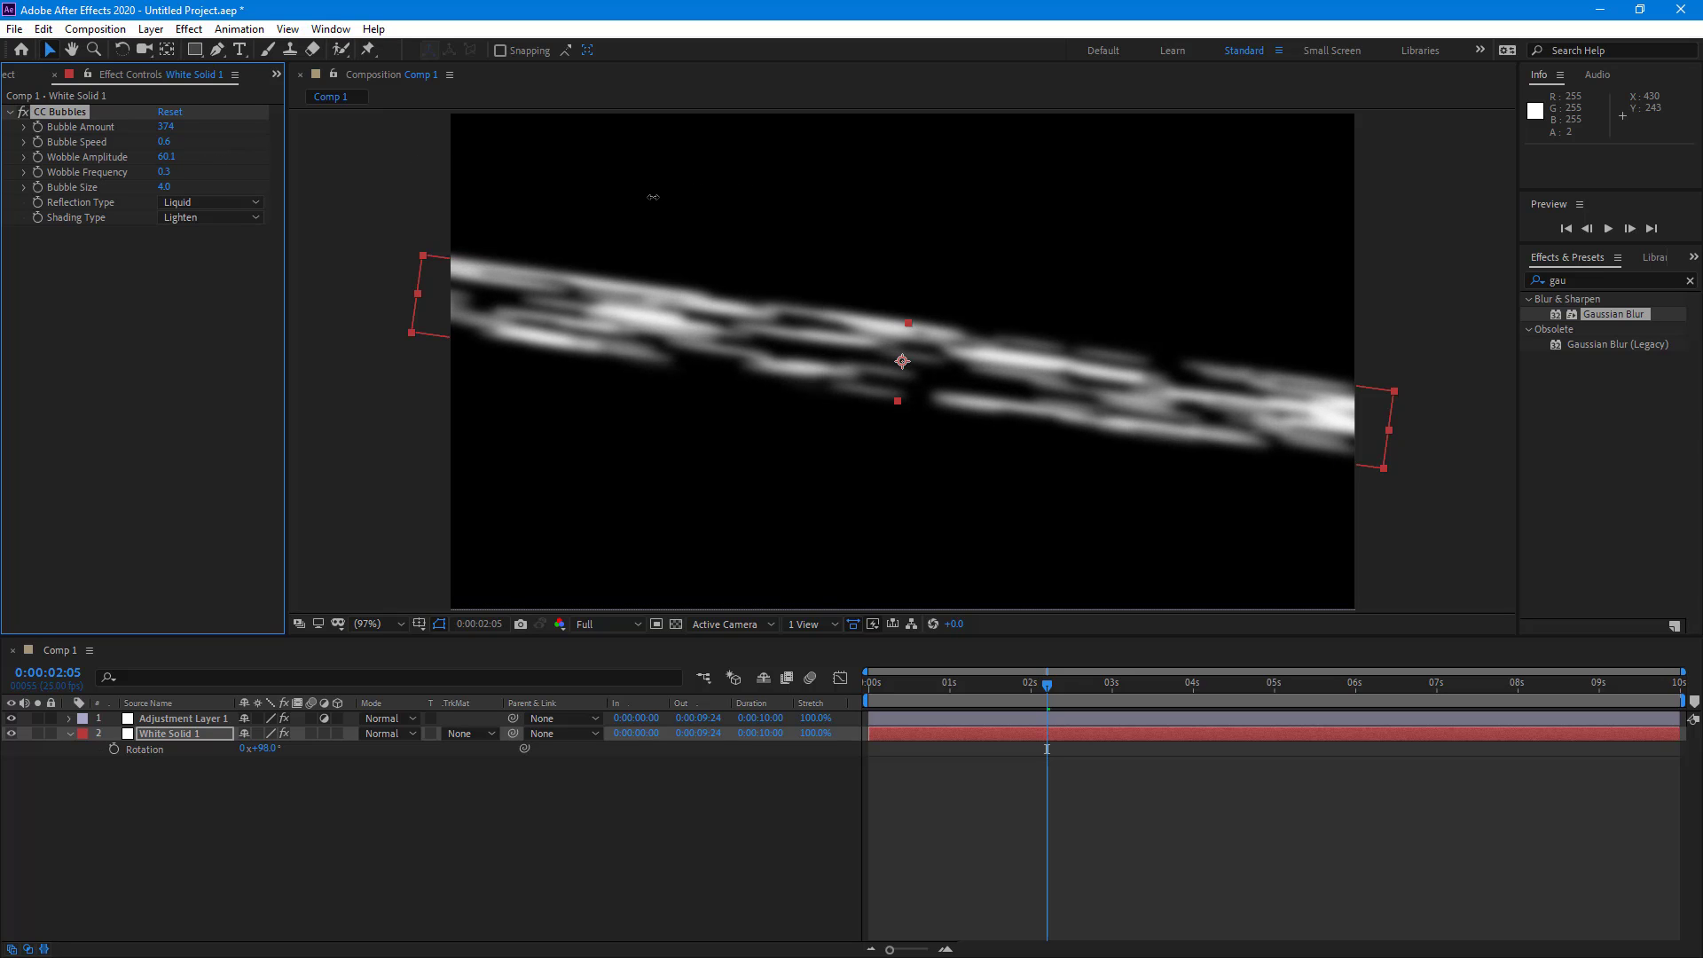
pyautogui.press('space')
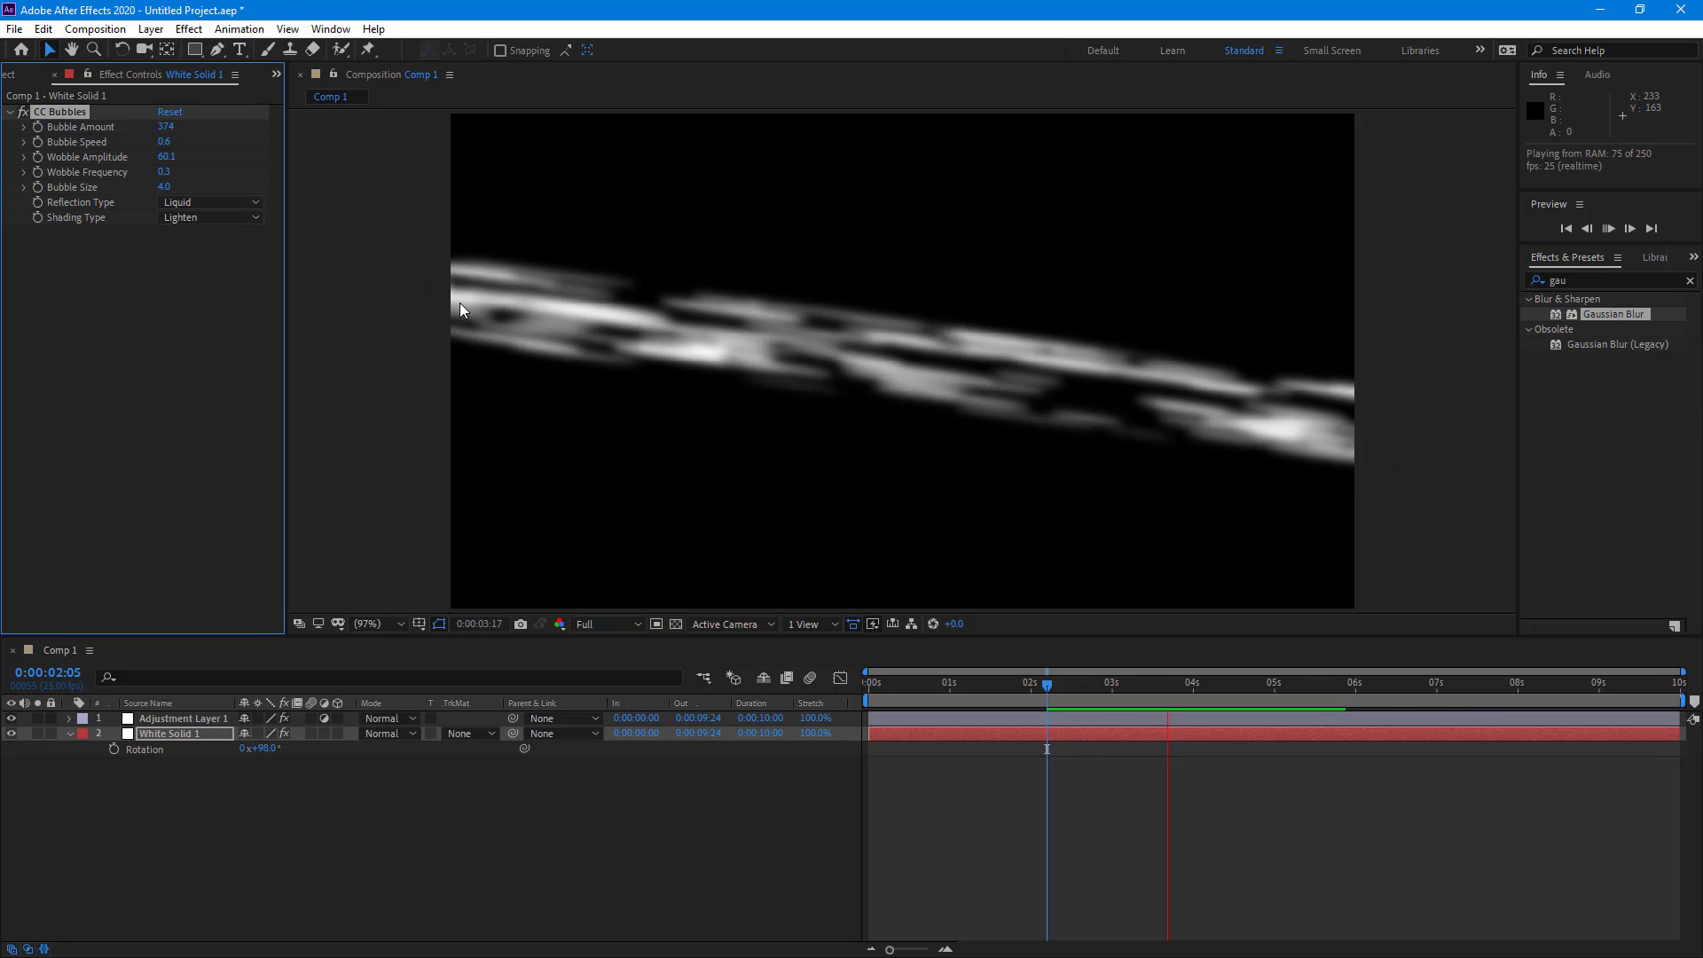
pyautogui.press('space')
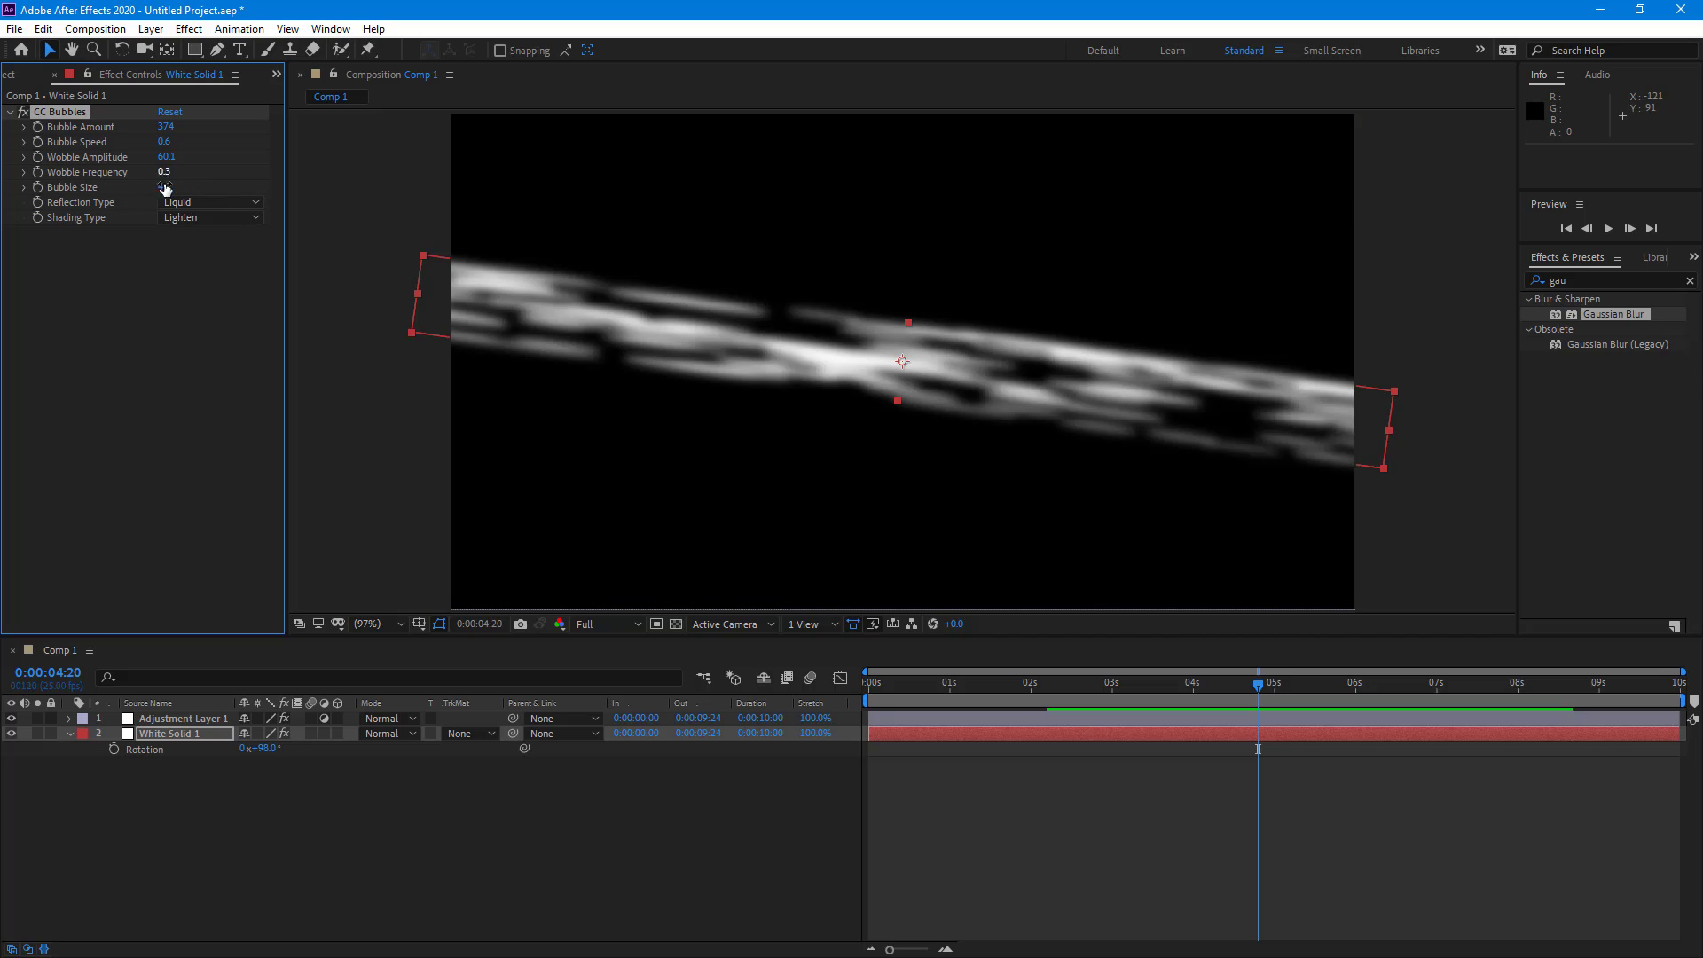
pyautogui.moveTo(171, 133); pyautogui.dragTo(223, 135)
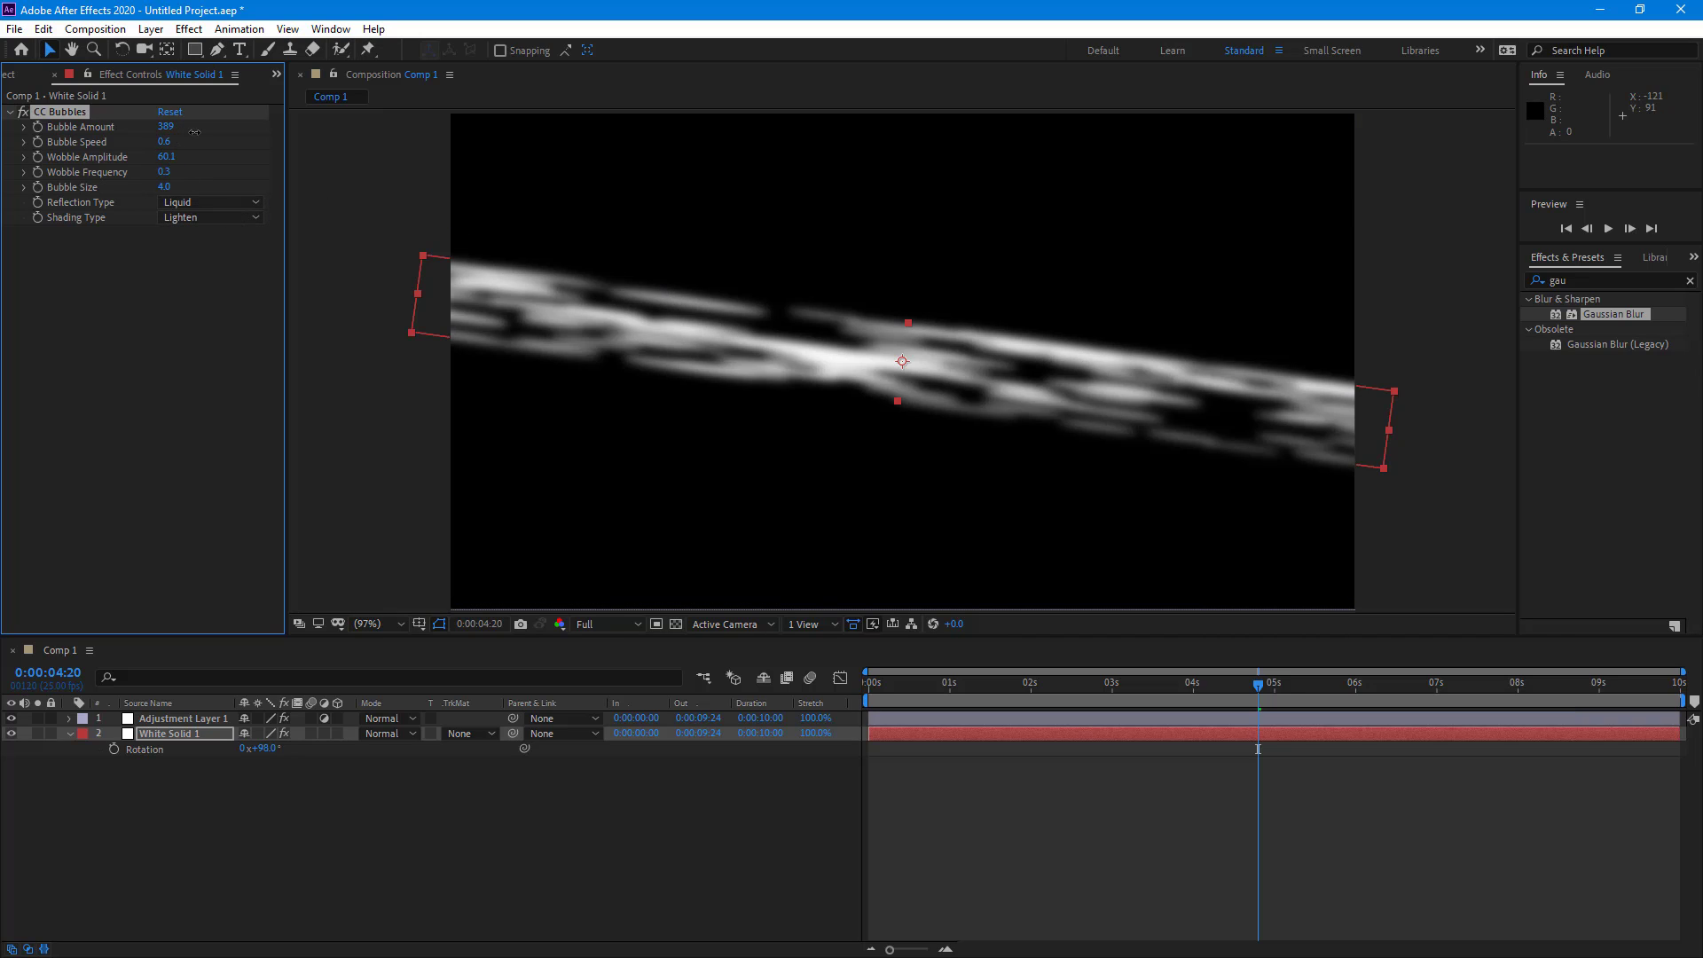
pyautogui.press('space')
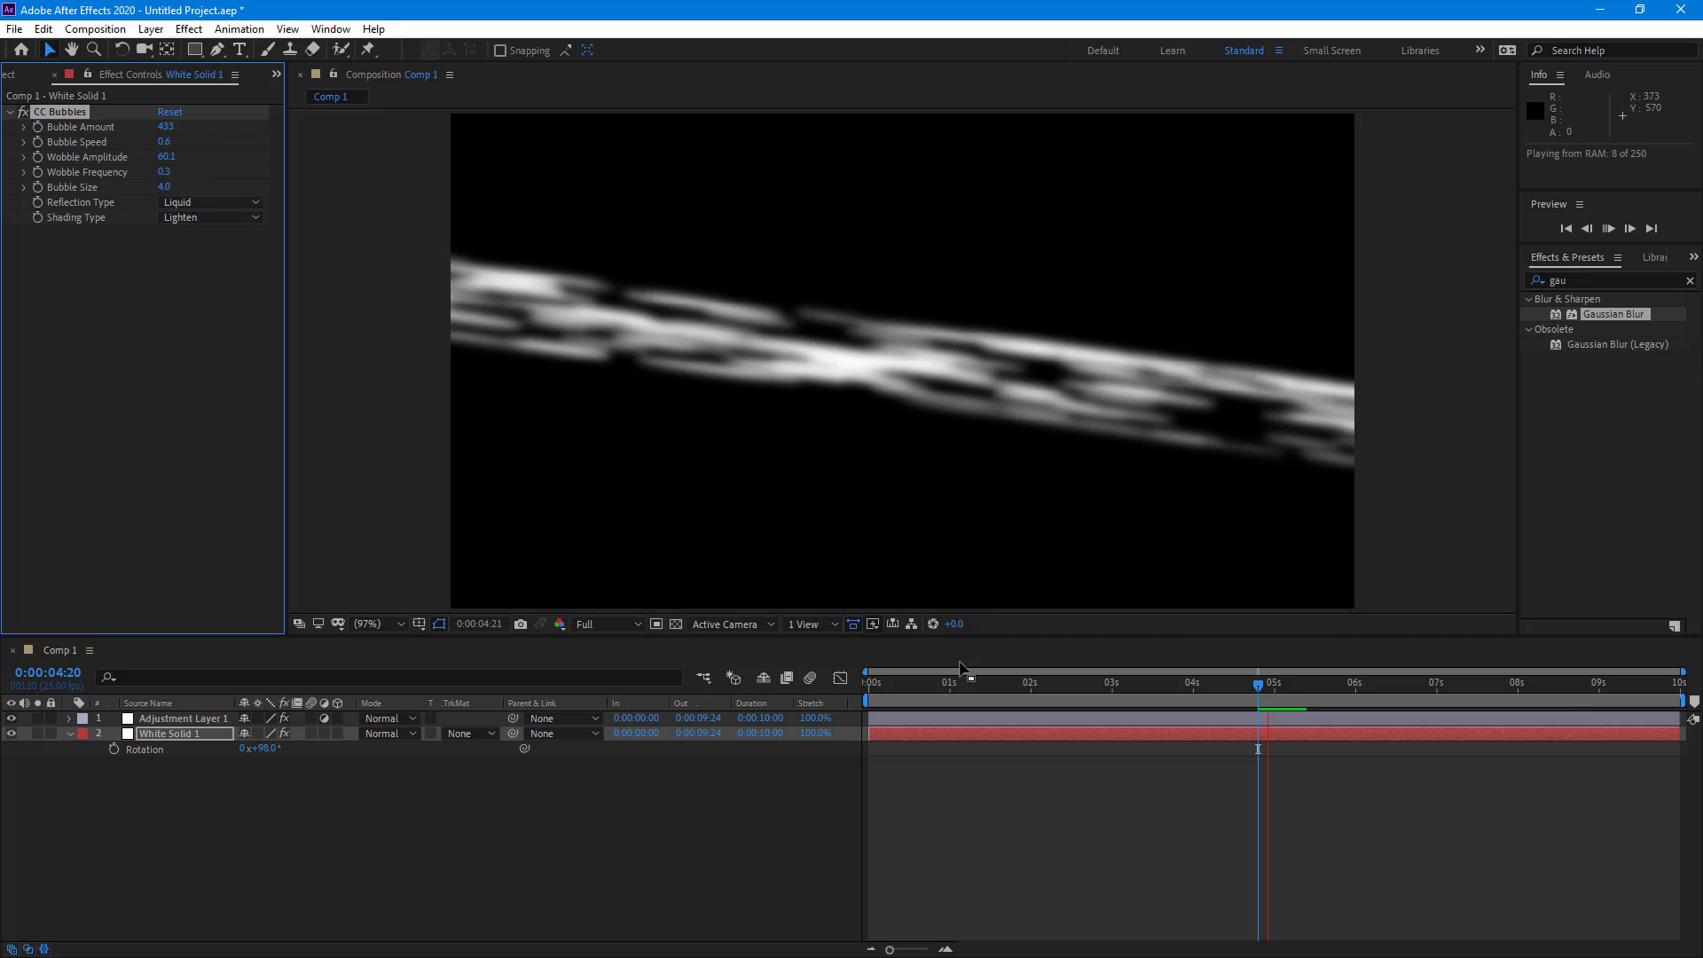
pyautogui.press('Home')
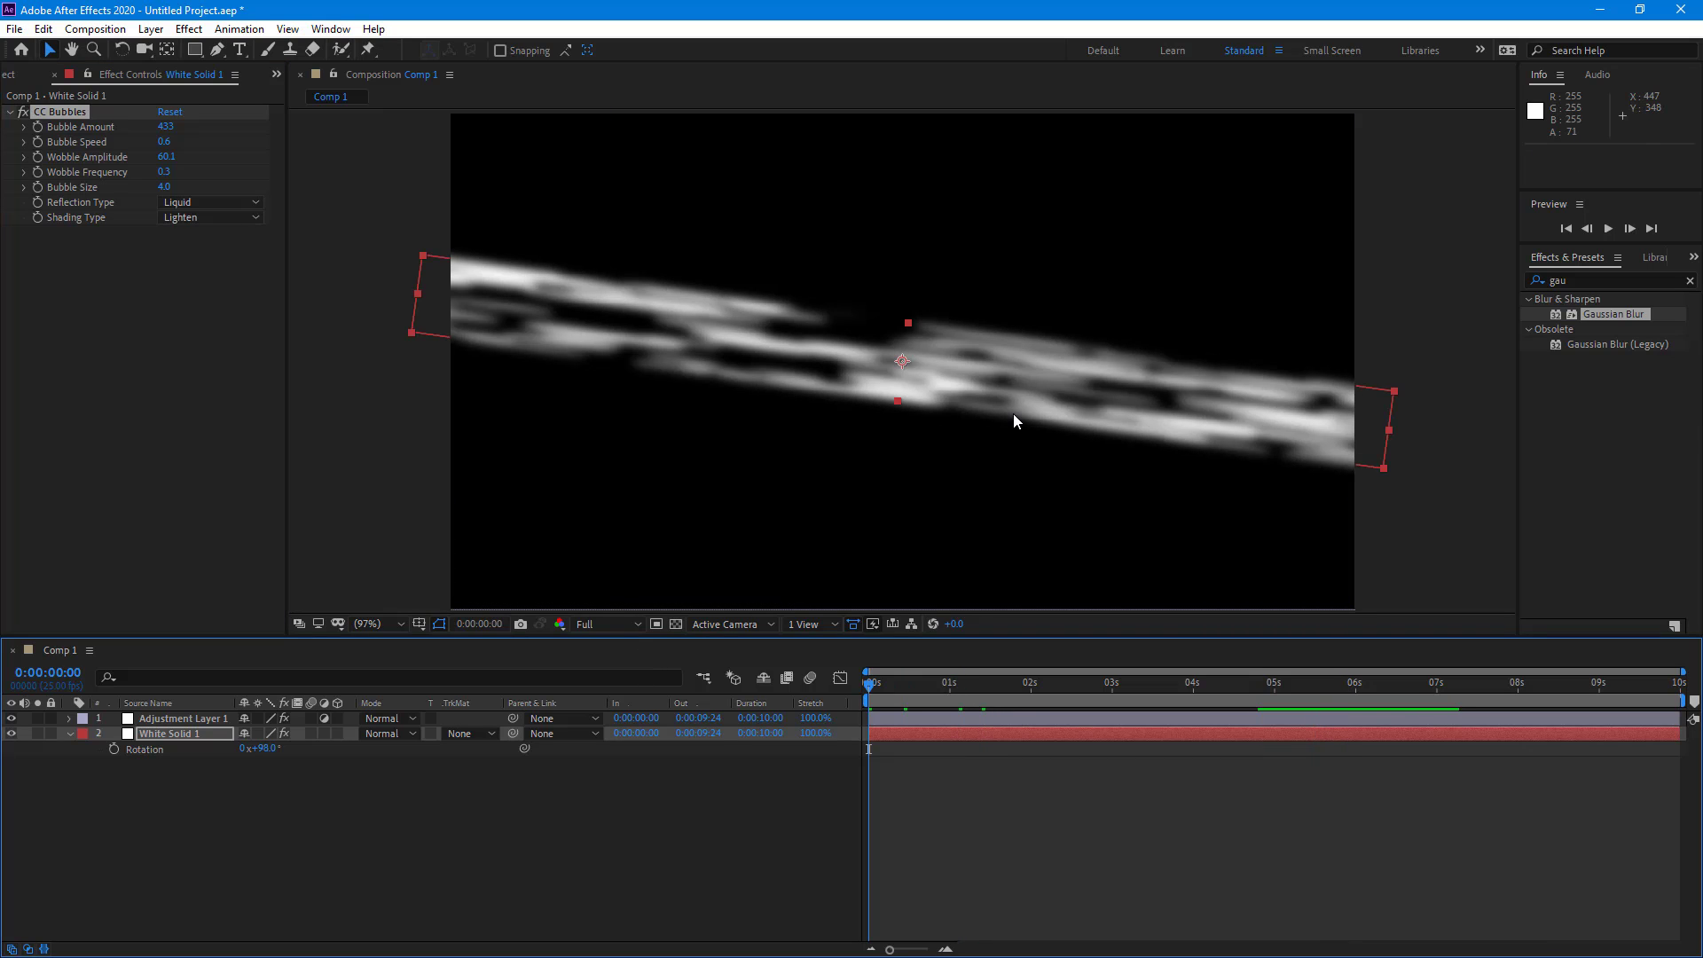
pyautogui.press('space')
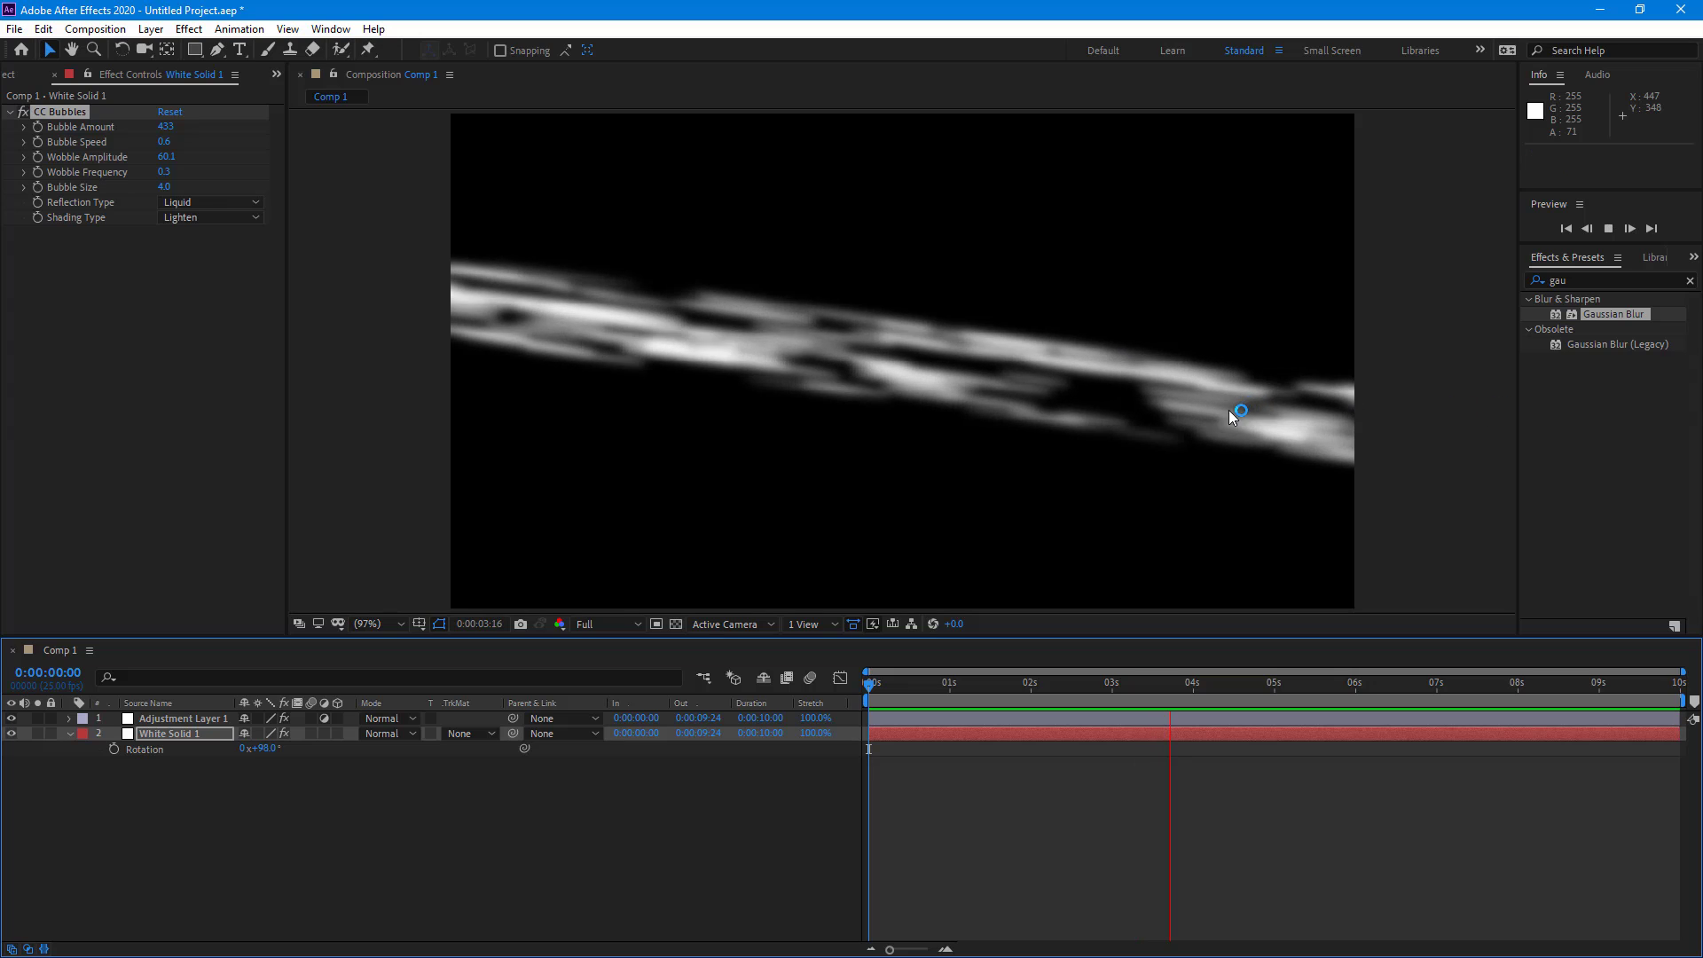
pyautogui.press('space')
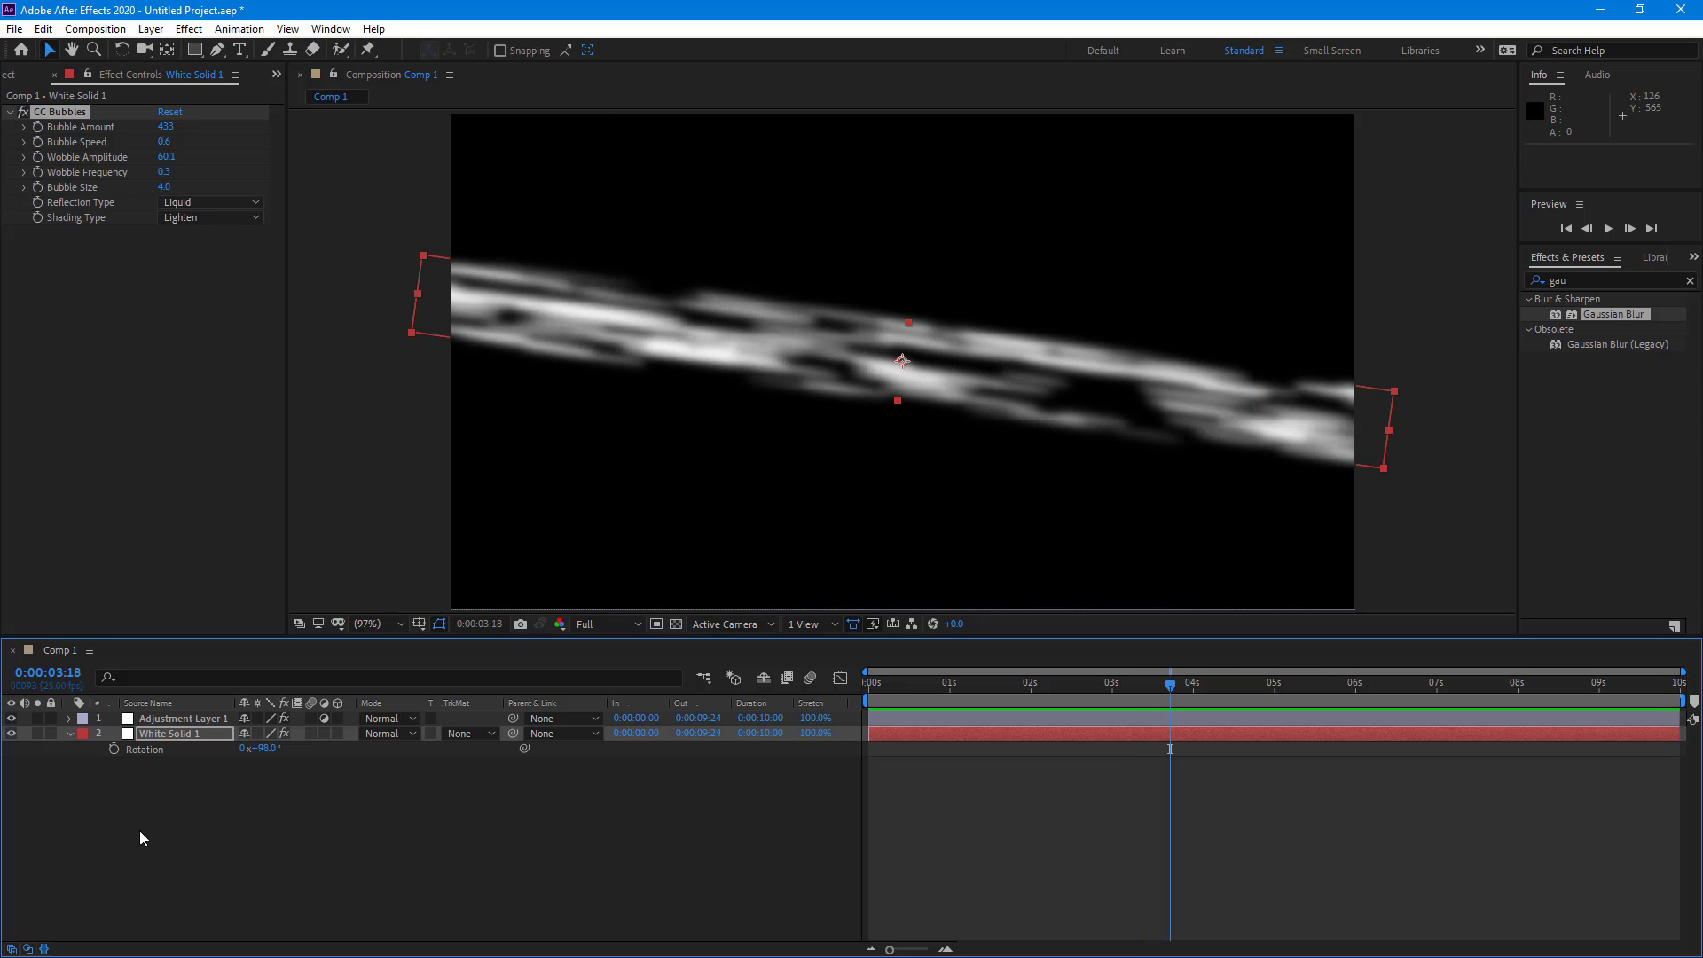
pyautogui.keyDown('ctrl'); pyautogui.click(177, 719); pyautogui.keyUp('ctrl')
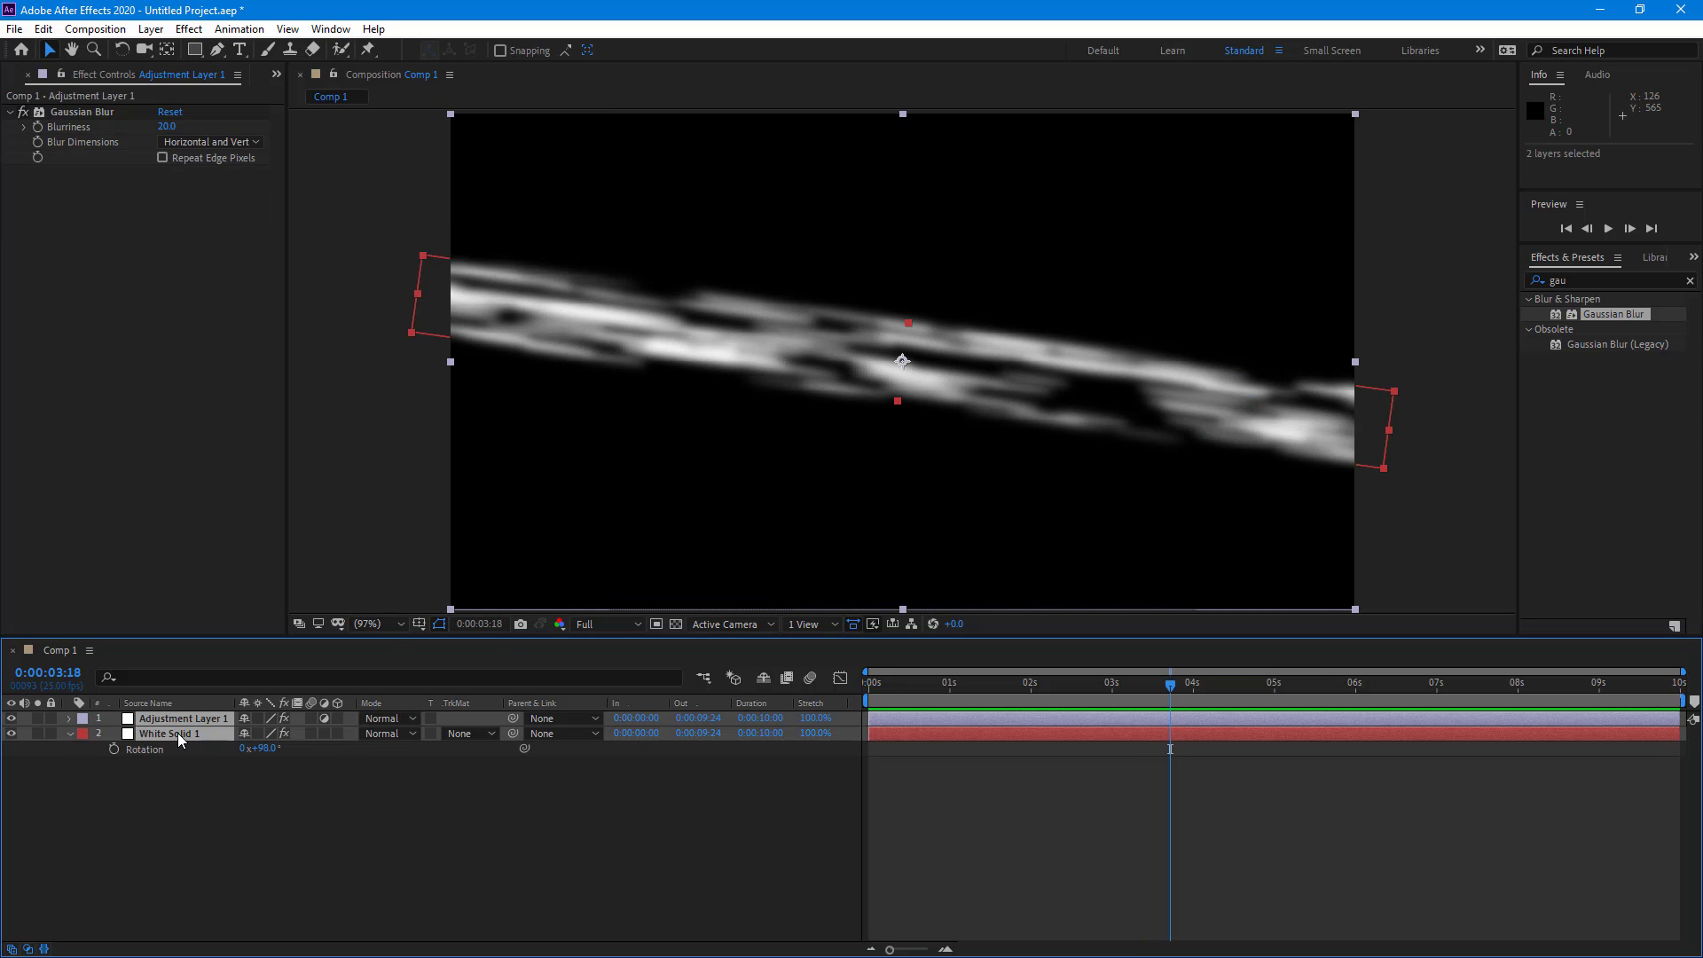
# Pre-compose Adjustment Layer 1 and White Solid 1 into Pre-comp 1, moving all attributes.
pyautogui.rightClick(178, 732)
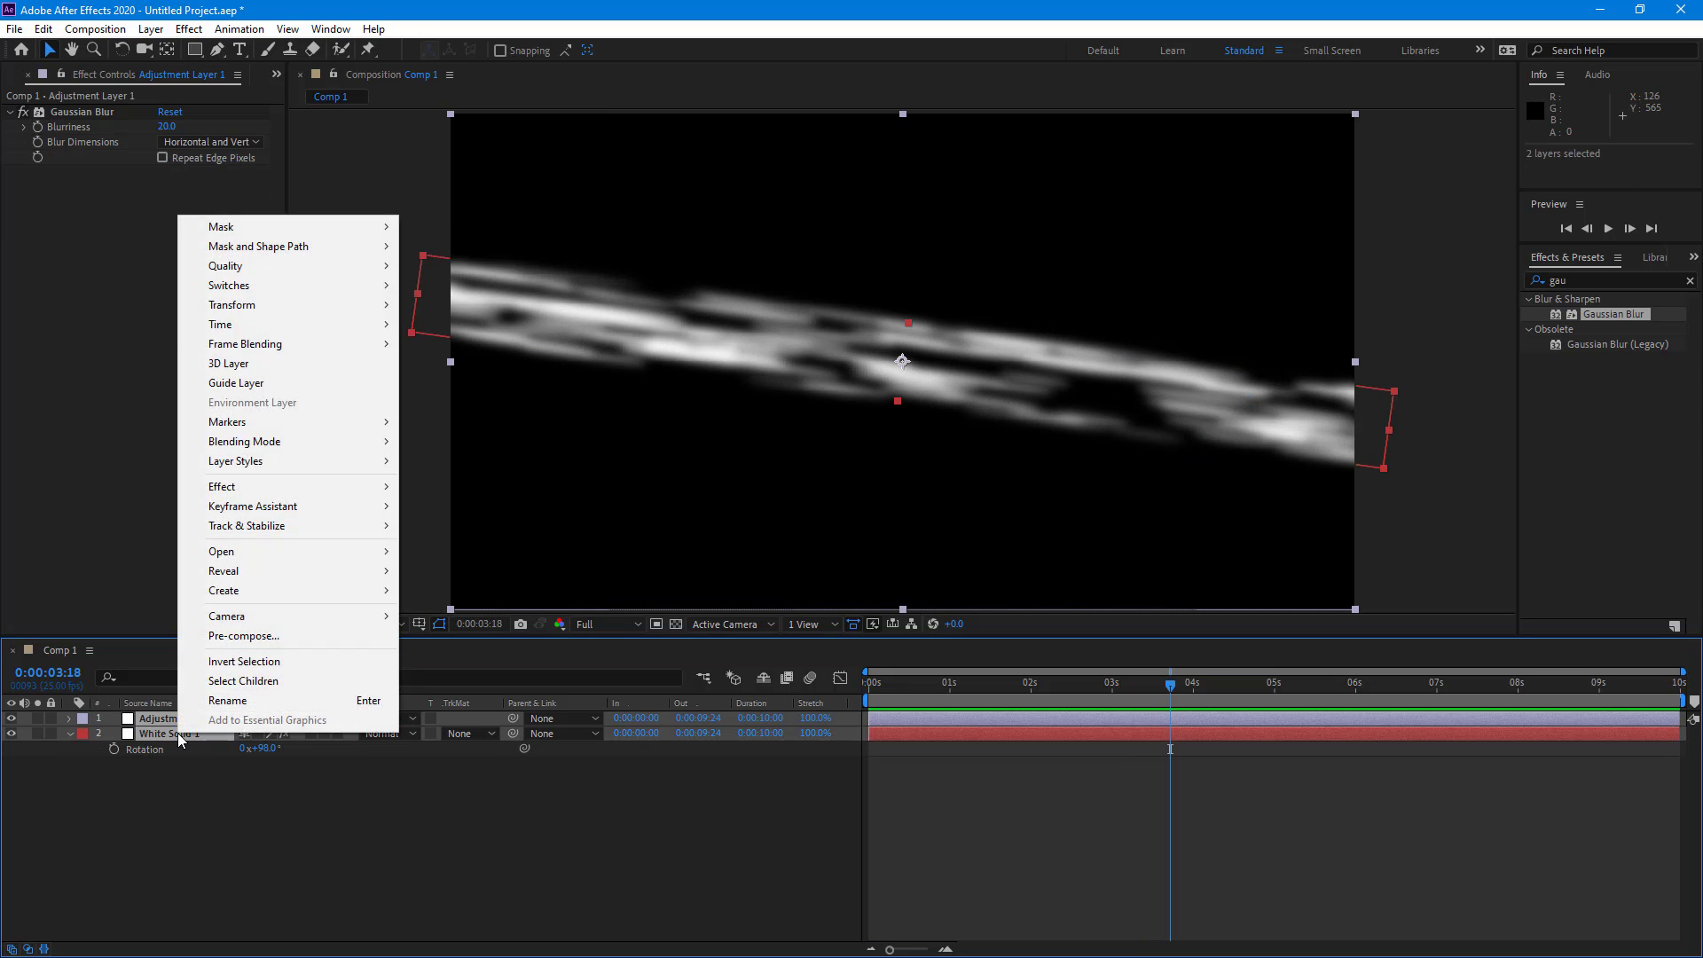
pyautogui.click(298, 641)
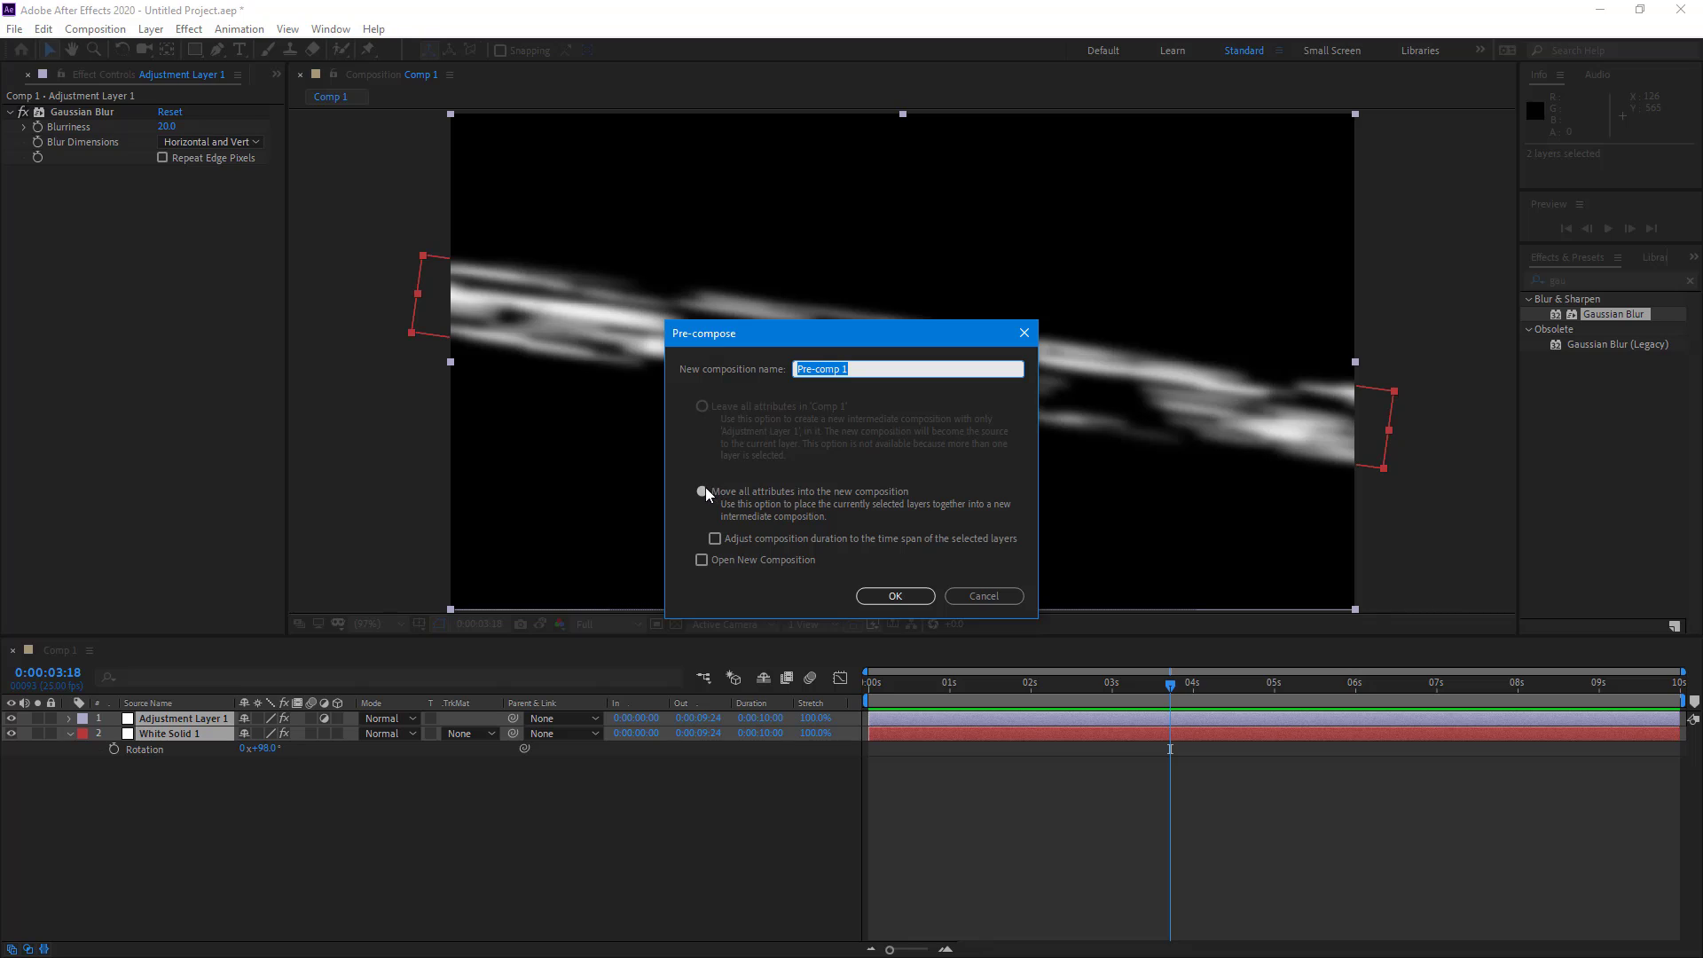
pyautogui.click(894, 596)
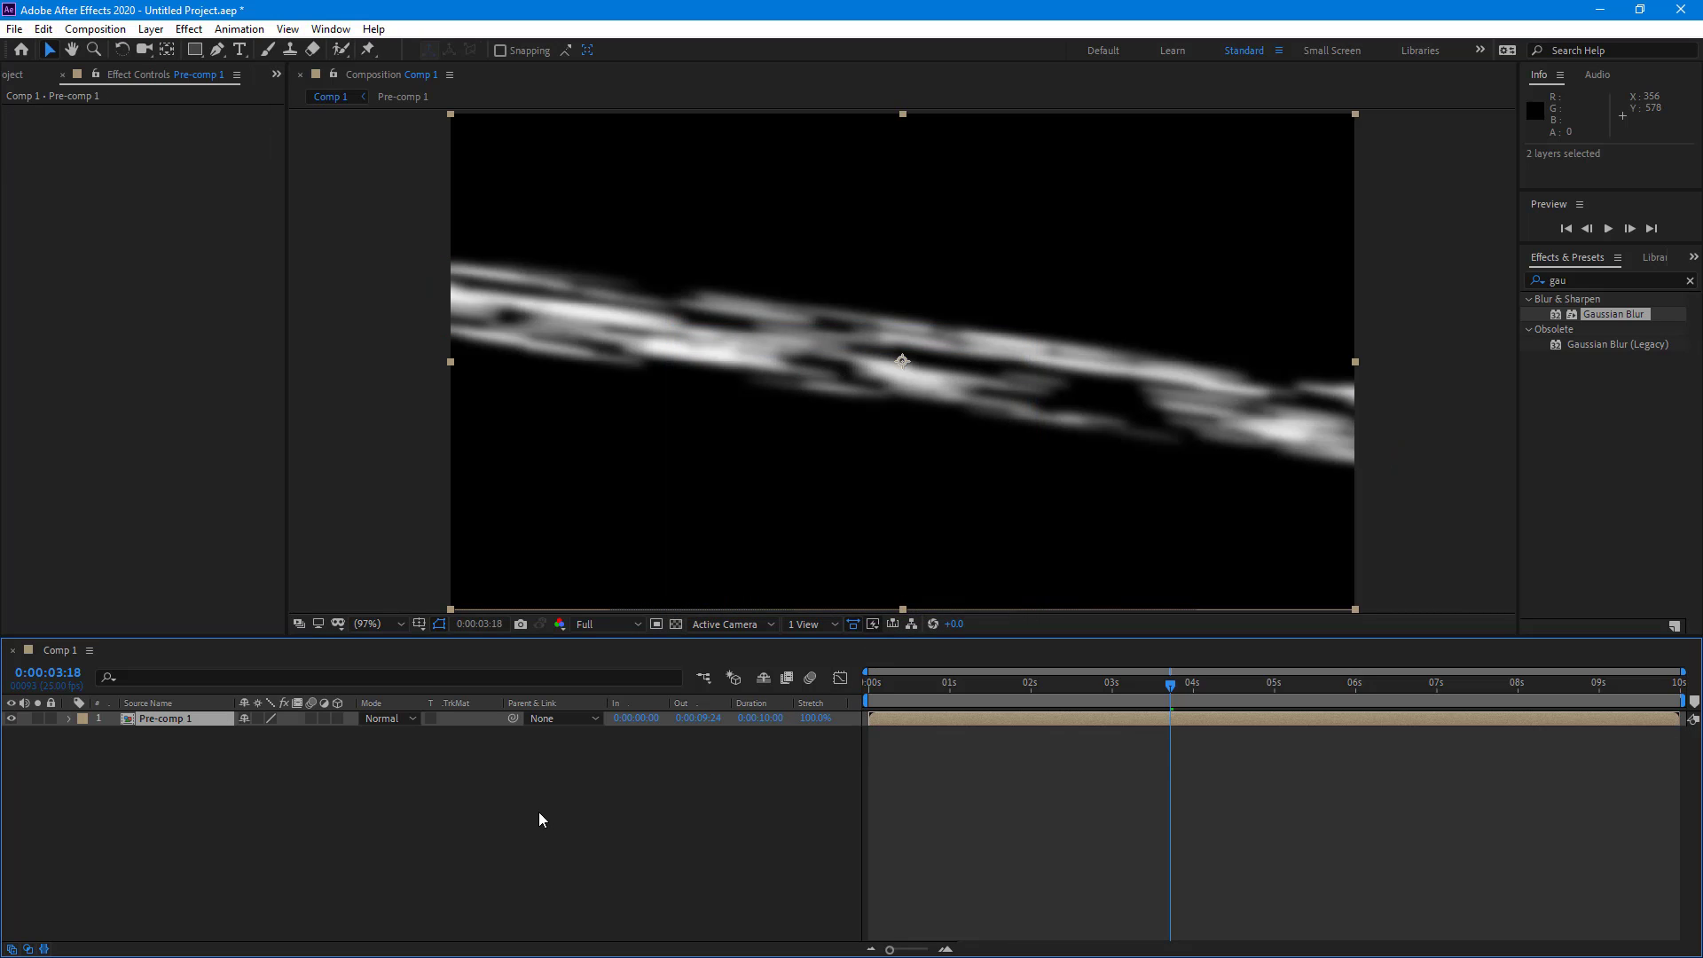
pyautogui.press('Home')
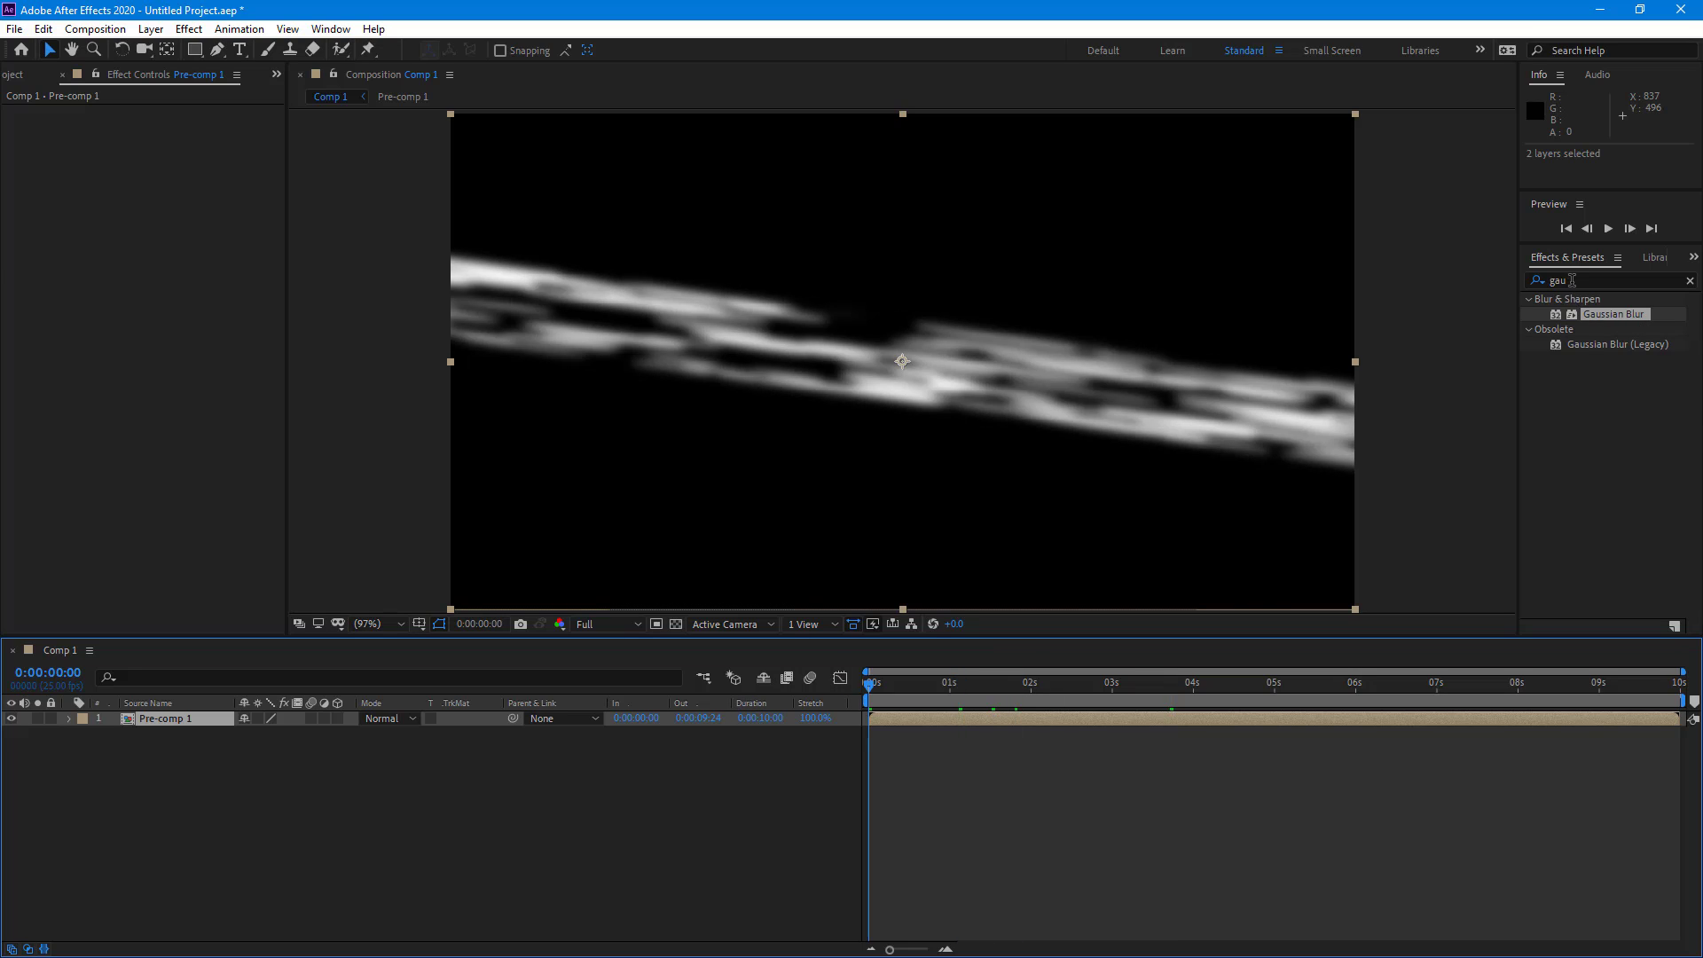
# Search for 'liqui' in Effects & Presets and apply Liquify to Pre-comp 1.
pyautogui.press('BackSpace')
pyautogui.press('BackSpace')
pyautogui.press('BackSpace')
pyautogui.write('liqui')
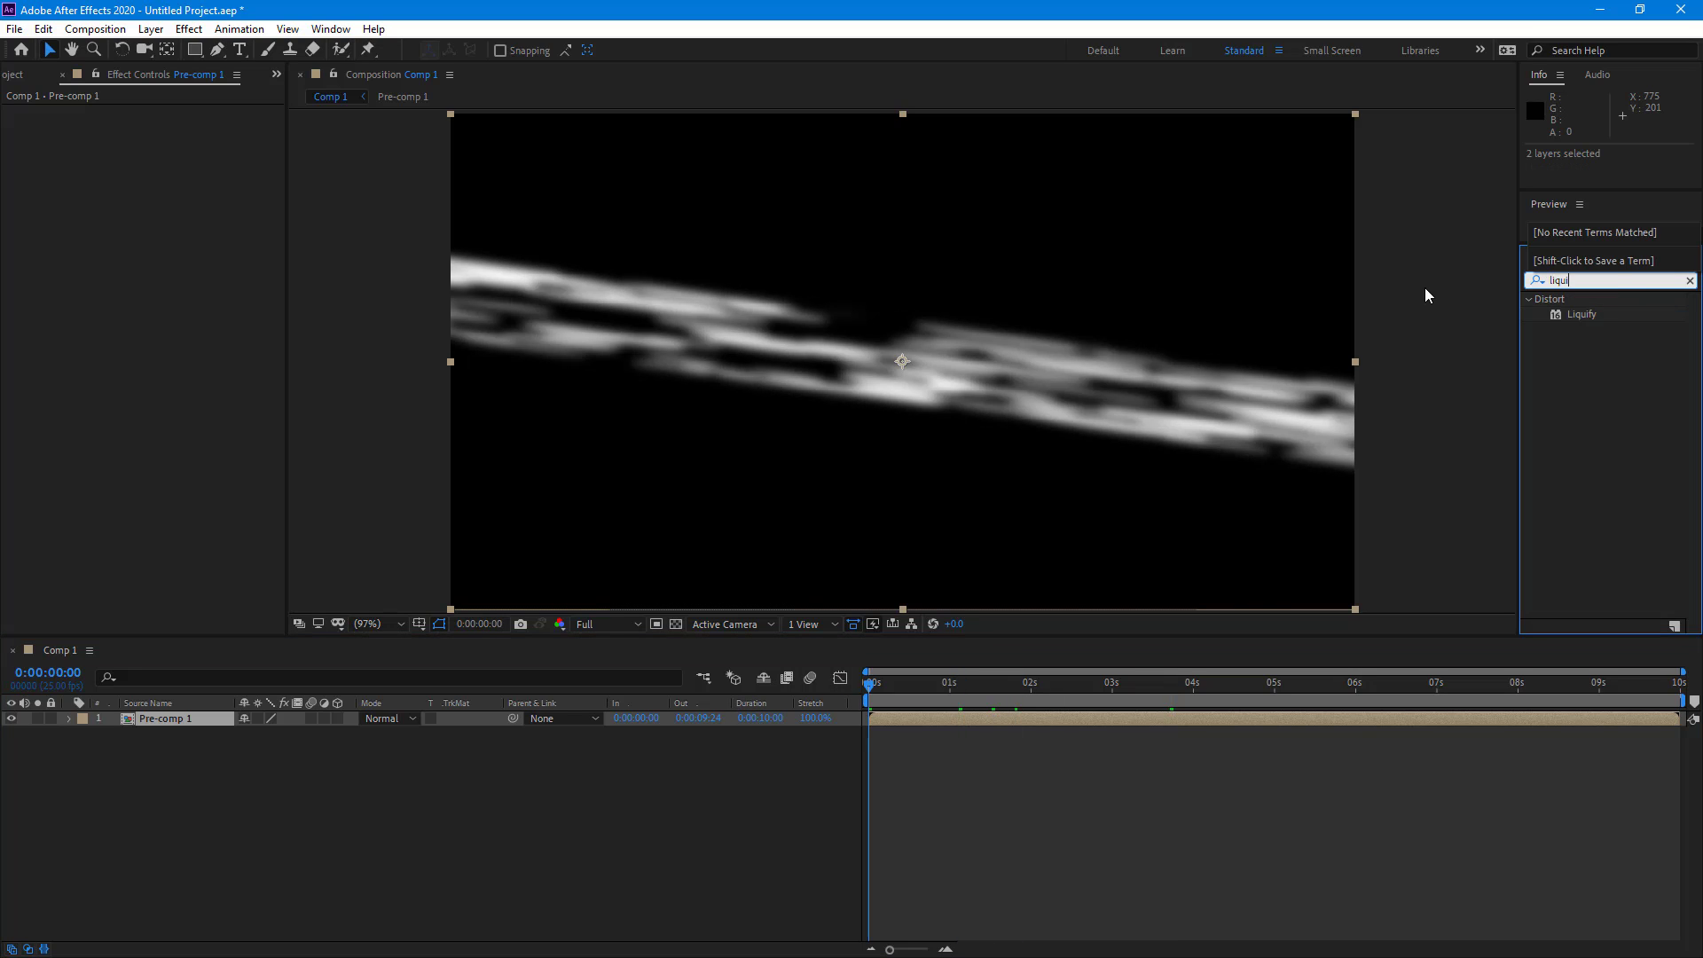
pyautogui.moveTo(1584, 328)
pyautogui.mouseDown()
pyautogui.moveTo(589, 519)
pyautogui.moveTo(393, 702)
pyautogui.mouseUp()
pyautogui.moveTo(230, 728); pyautogui.dragTo(221, 718)
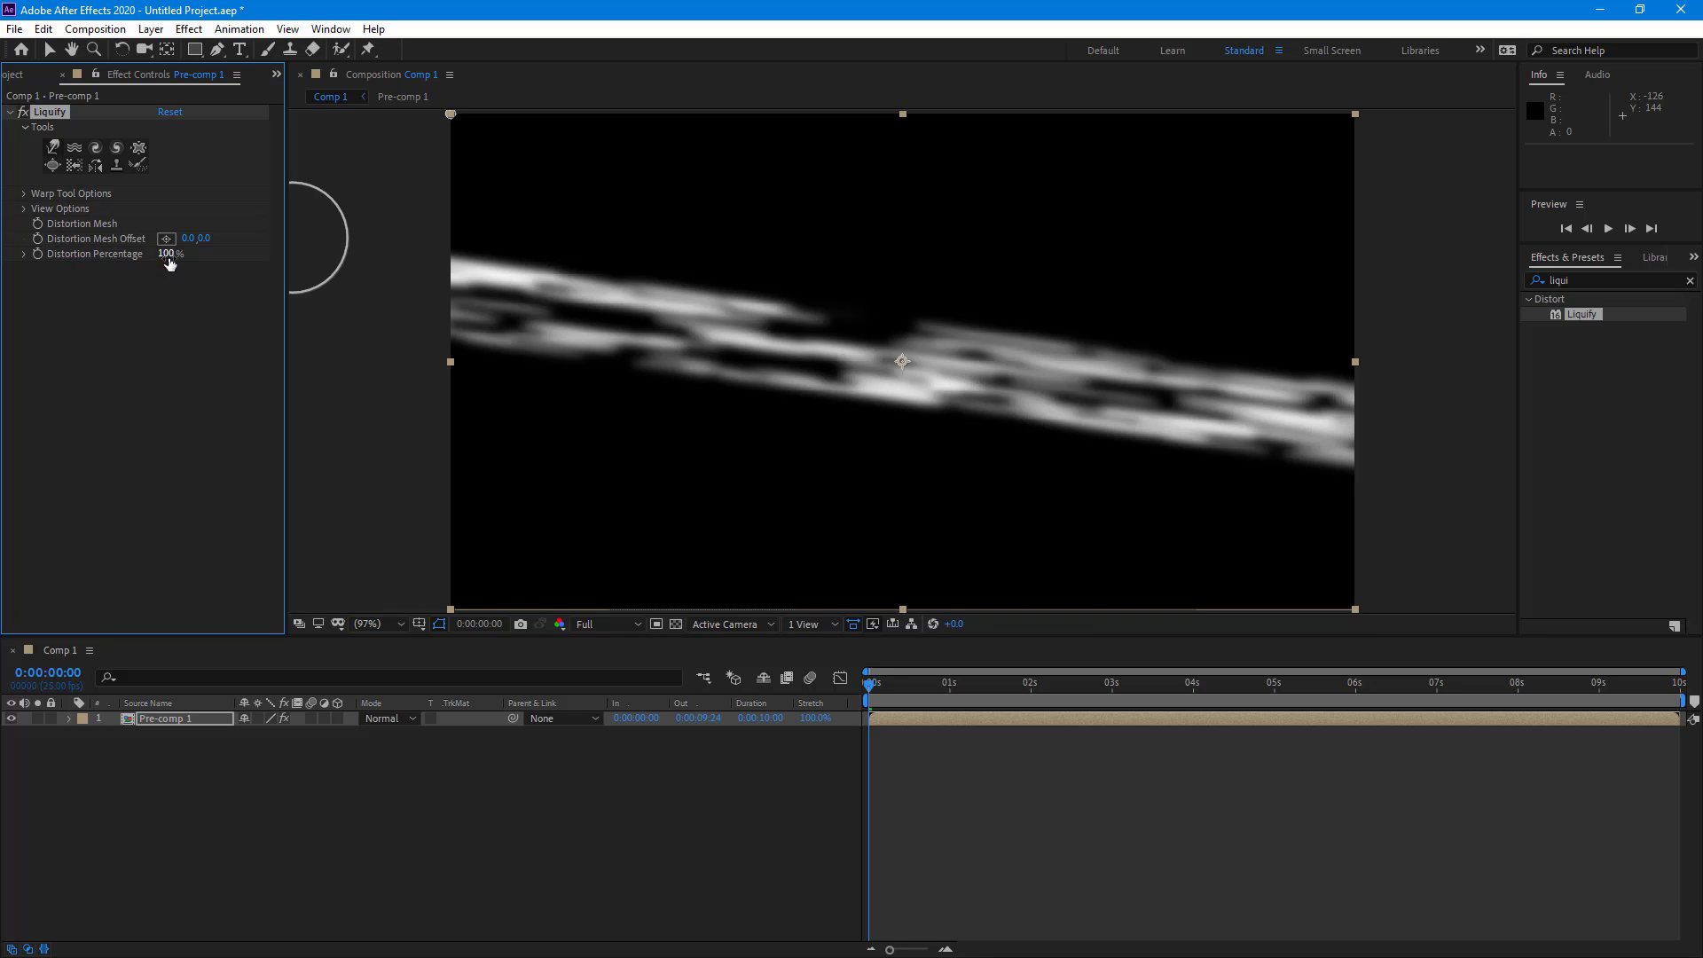
# Raise the Liquify warp brush size to 113 in Warp Tool Options.
pyautogui.click(25, 194)
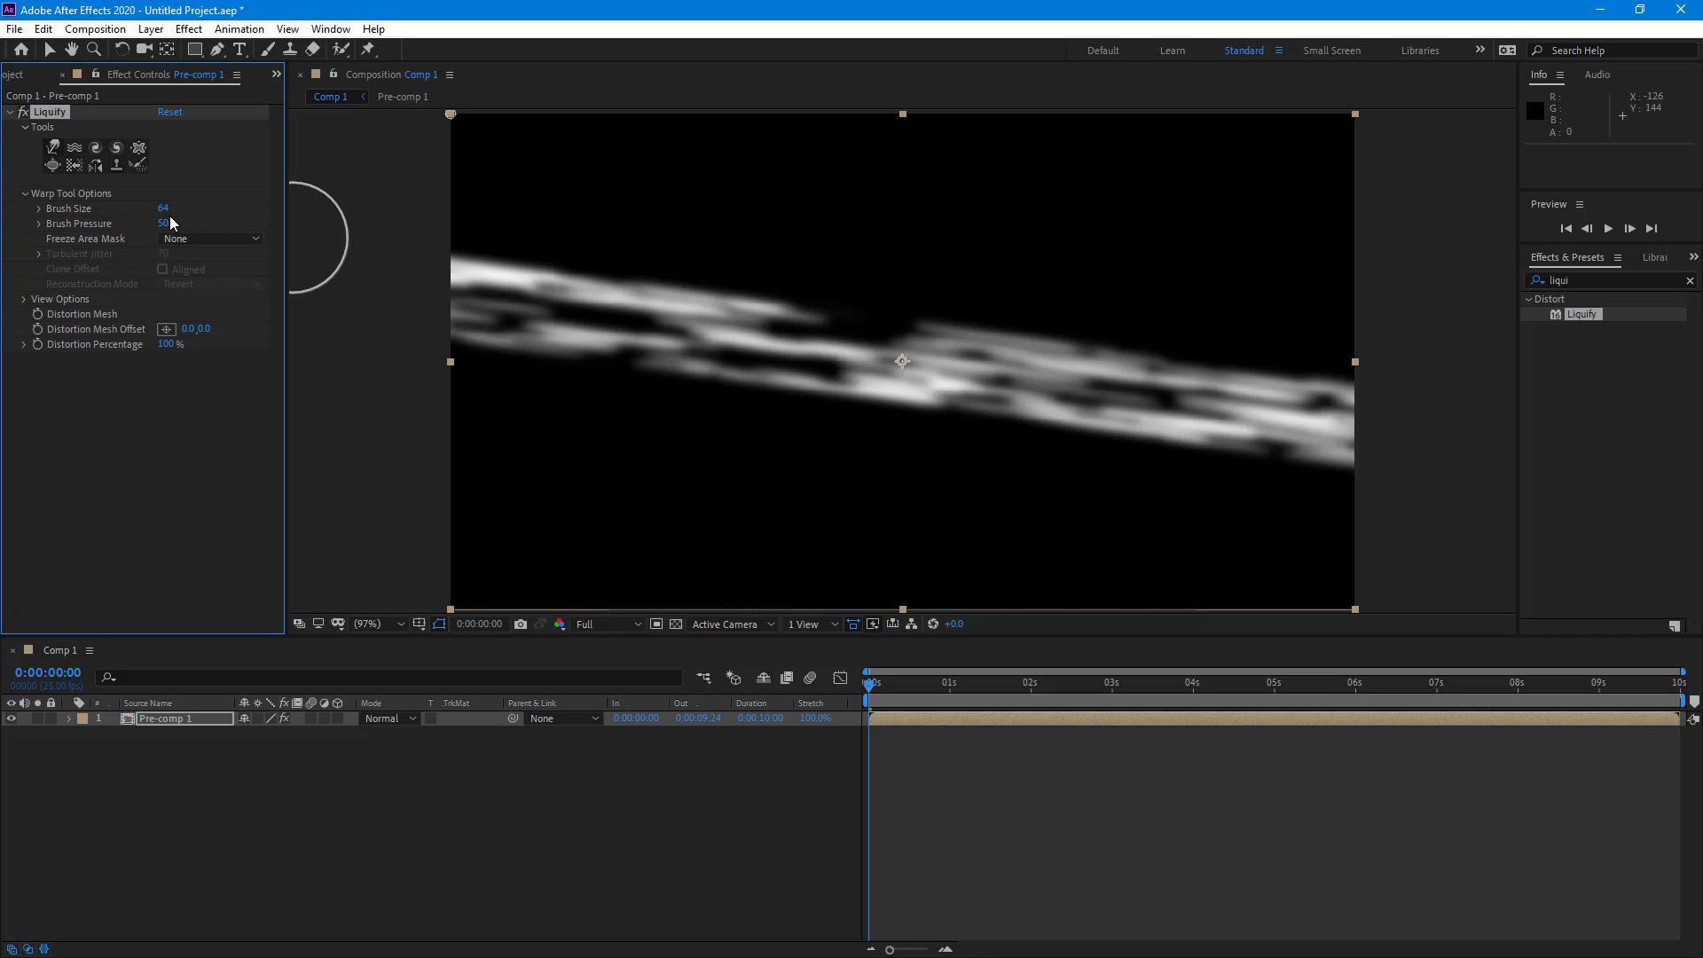
pyautogui.press('v')
pyautogui.moveTo(169, 215); pyautogui.dragTo(208, 214)
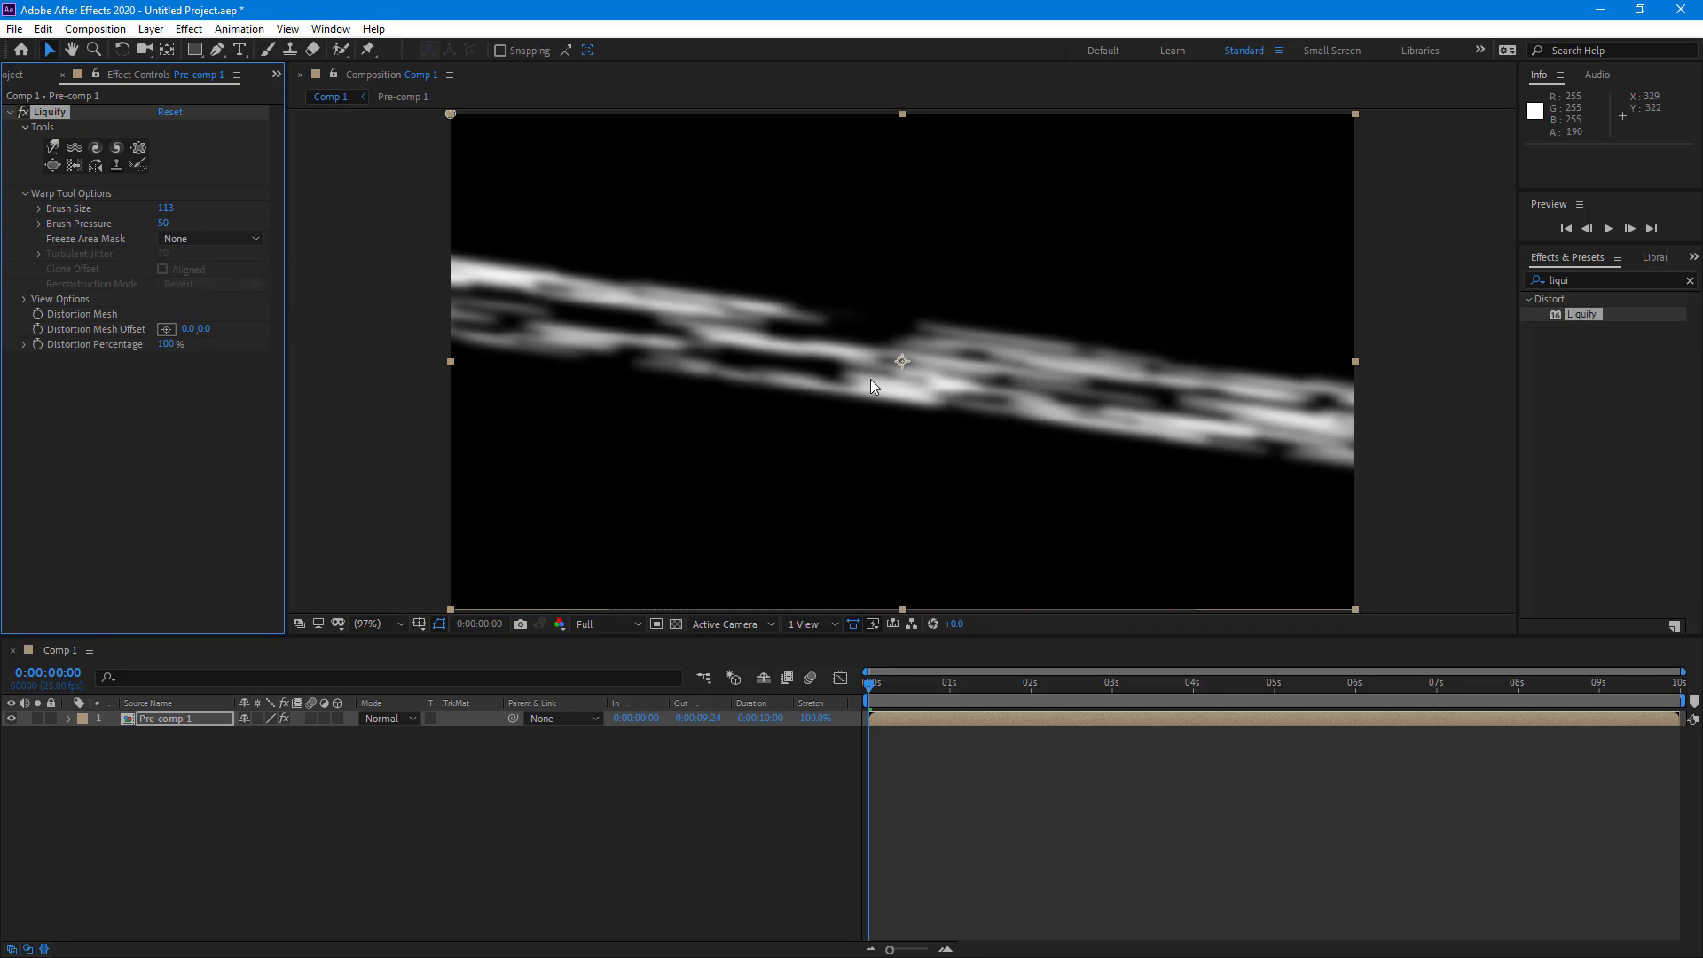
# Warp the left streaks into a wavy hump and the centre streaks downward, then preview.
pyautogui.click(53, 147)
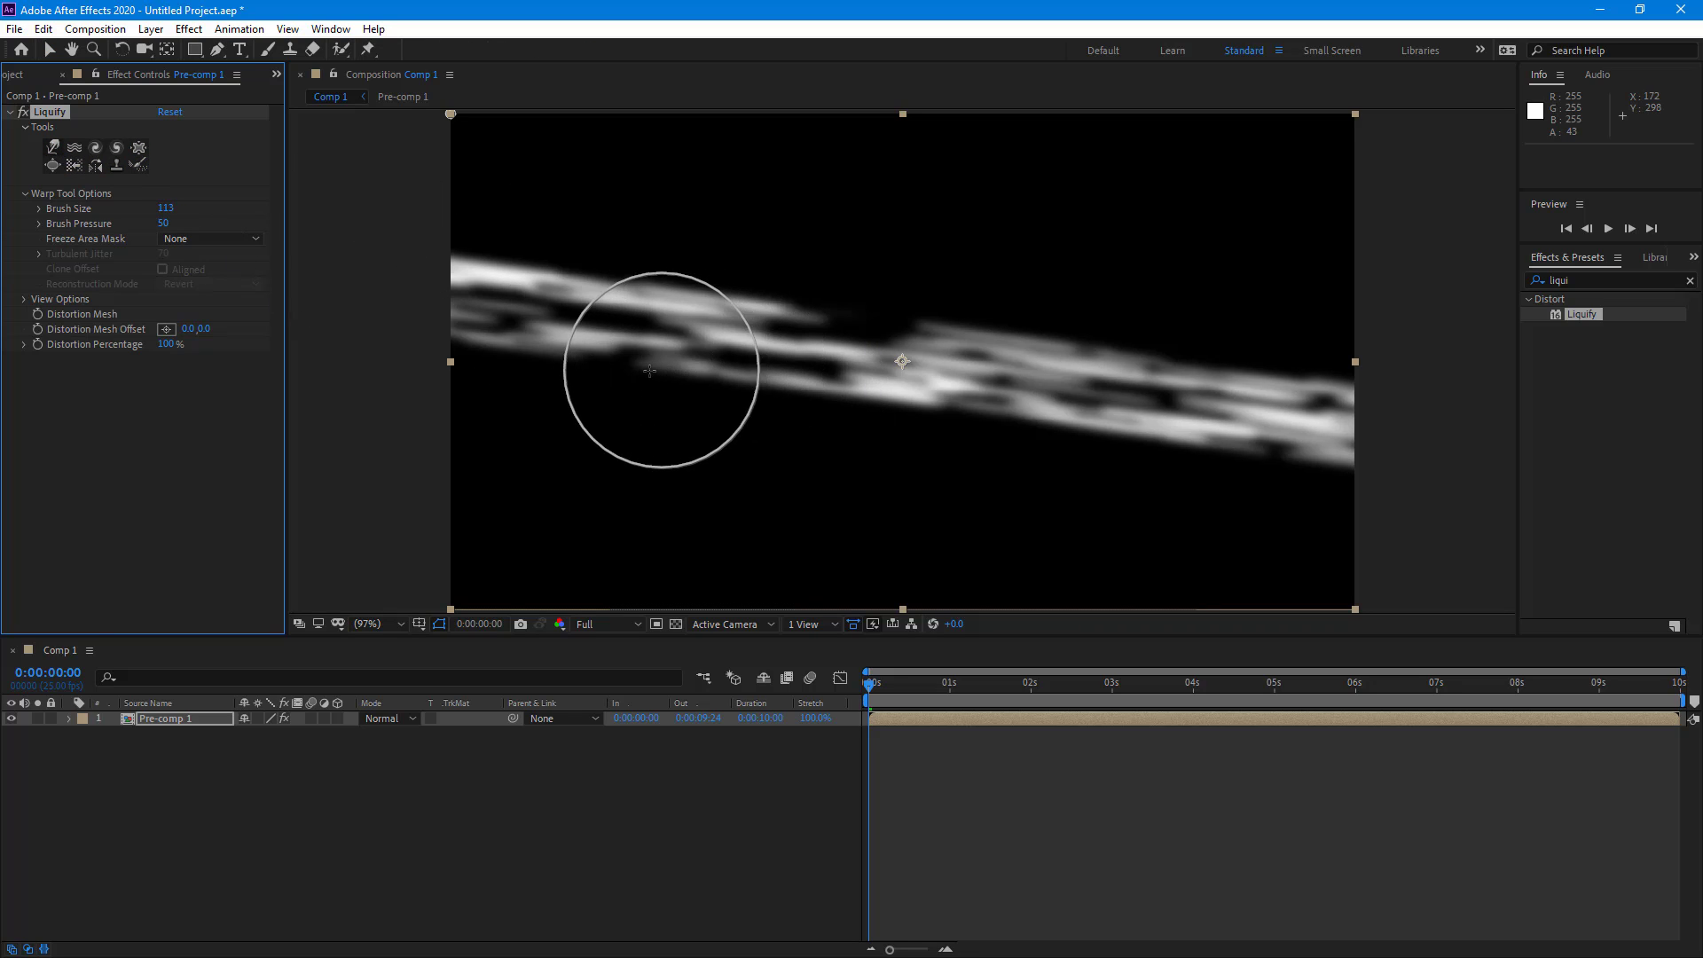
pyautogui.moveTo(564, 376)
pyautogui.mouseDown()
pyautogui.moveTo(679, 404)
pyautogui.moveTo(646, 217)
pyautogui.moveTo(594, 277)
pyautogui.moveTo(583, 259)
pyautogui.moveTo(545, 288)
pyautogui.moveTo(614, 349)
pyautogui.moveTo(682, 345)
pyautogui.moveTo(682, 361)
pyautogui.moveTo(762, 385)
pyautogui.moveTo(752, 416)
pyautogui.moveTo(729, 397)
pyautogui.moveTo(769, 283)
pyautogui.moveTo(932, 331)
pyautogui.moveTo(977, 319)
pyautogui.moveTo(899, 408)
pyautogui.moveTo(874, 377)
pyautogui.moveTo(1077, 408)
pyautogui.moveTo(1051, 454)
pyautogui.moveTo(1096, 420)
pyautogui.moveTo(1327, 461)
pyautogui.moveTo(1328, 368)
pyautogui.moveTo(1328, 396)
pyautogui.moveTo(1267, 353)
pyautogui.moveTo(1258, 388)
pyautogui.moveTo(1201, 341)
pyautogui.moveTo(1167, 376)
pyautogui.moveTo(1137, 341)
pyautogui.moveTo(1257, 396)
pyautogui.moveTo(616, 309)
pyautogui.moveTo(568, 258)
pyautogui.moveTo(499, 291)
pyautogui.moveTo(498, 237)
pyautogui.moveTo(459, 254)
pyautogui.moveTo(489, 207)
pyautogui.moveTo(530, 192)
pyautogui.moveTo(433, 213)
pyautogui.moveTo(424, 195)
pyautogui.moveTo(462, 329)
pyautogui.moveTo(438, 258)
pyautogui.moveTo(479, 193)
pyautogui.moveTo(444, 169)
pyautogui.moveTo(456, 236)
pyautogui.mouseUp()
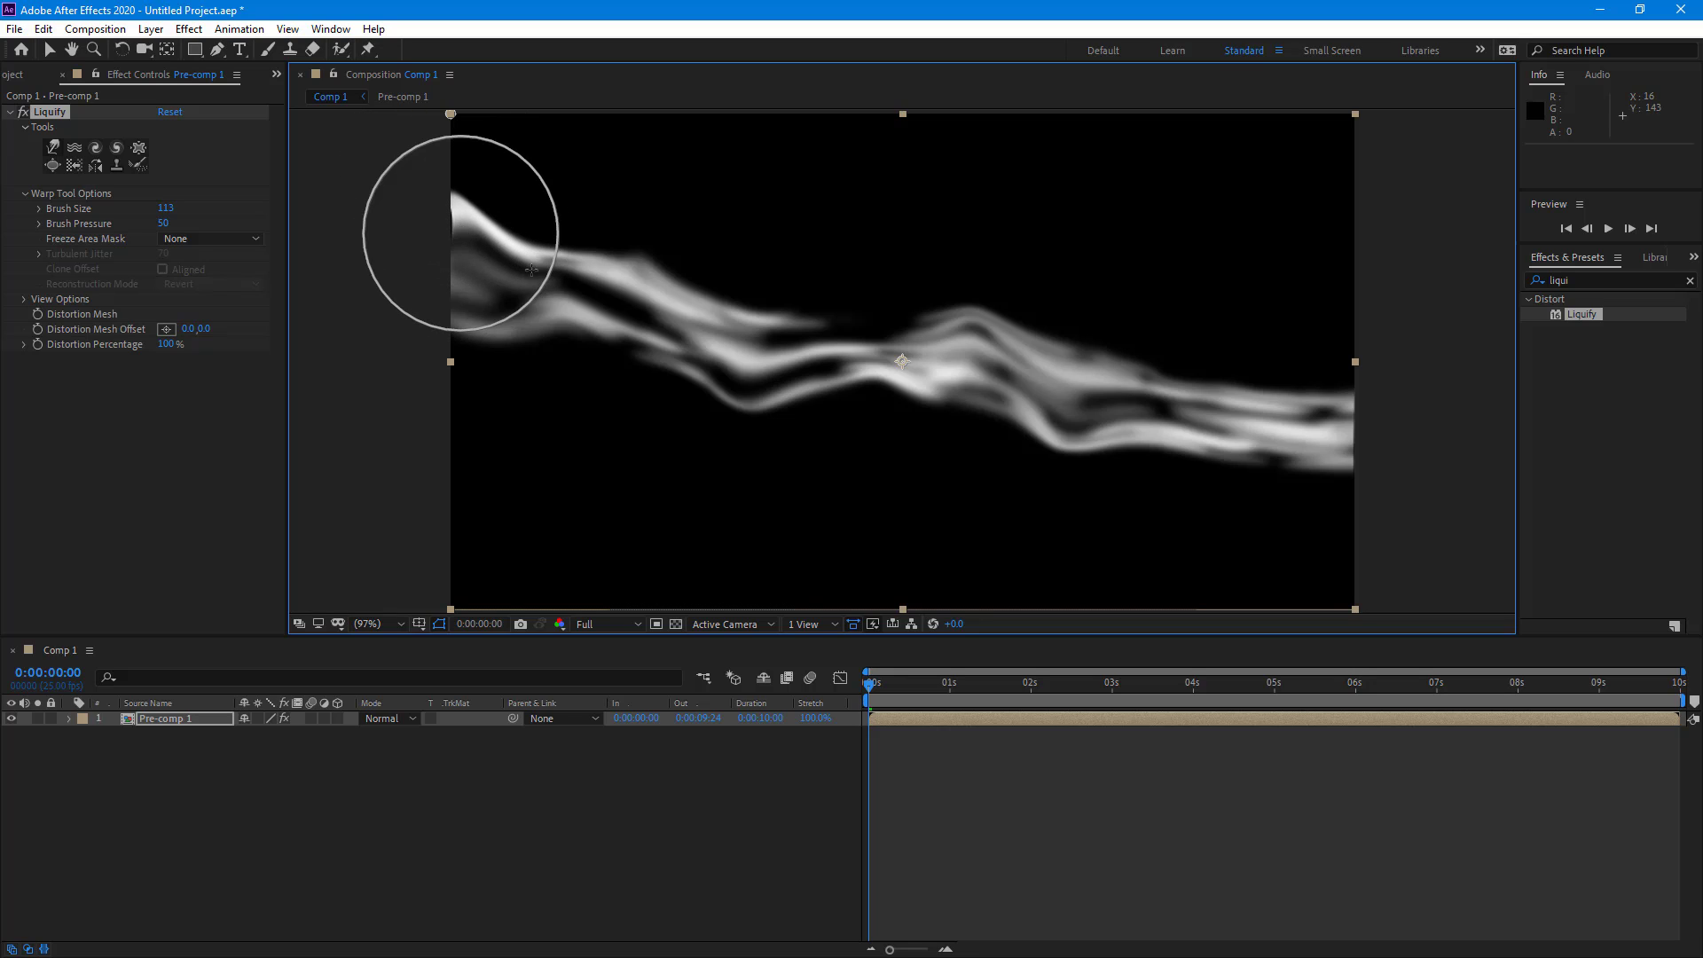
pyautogui.moveTo(923, 365); pyautogui.dragTo(918, 410)
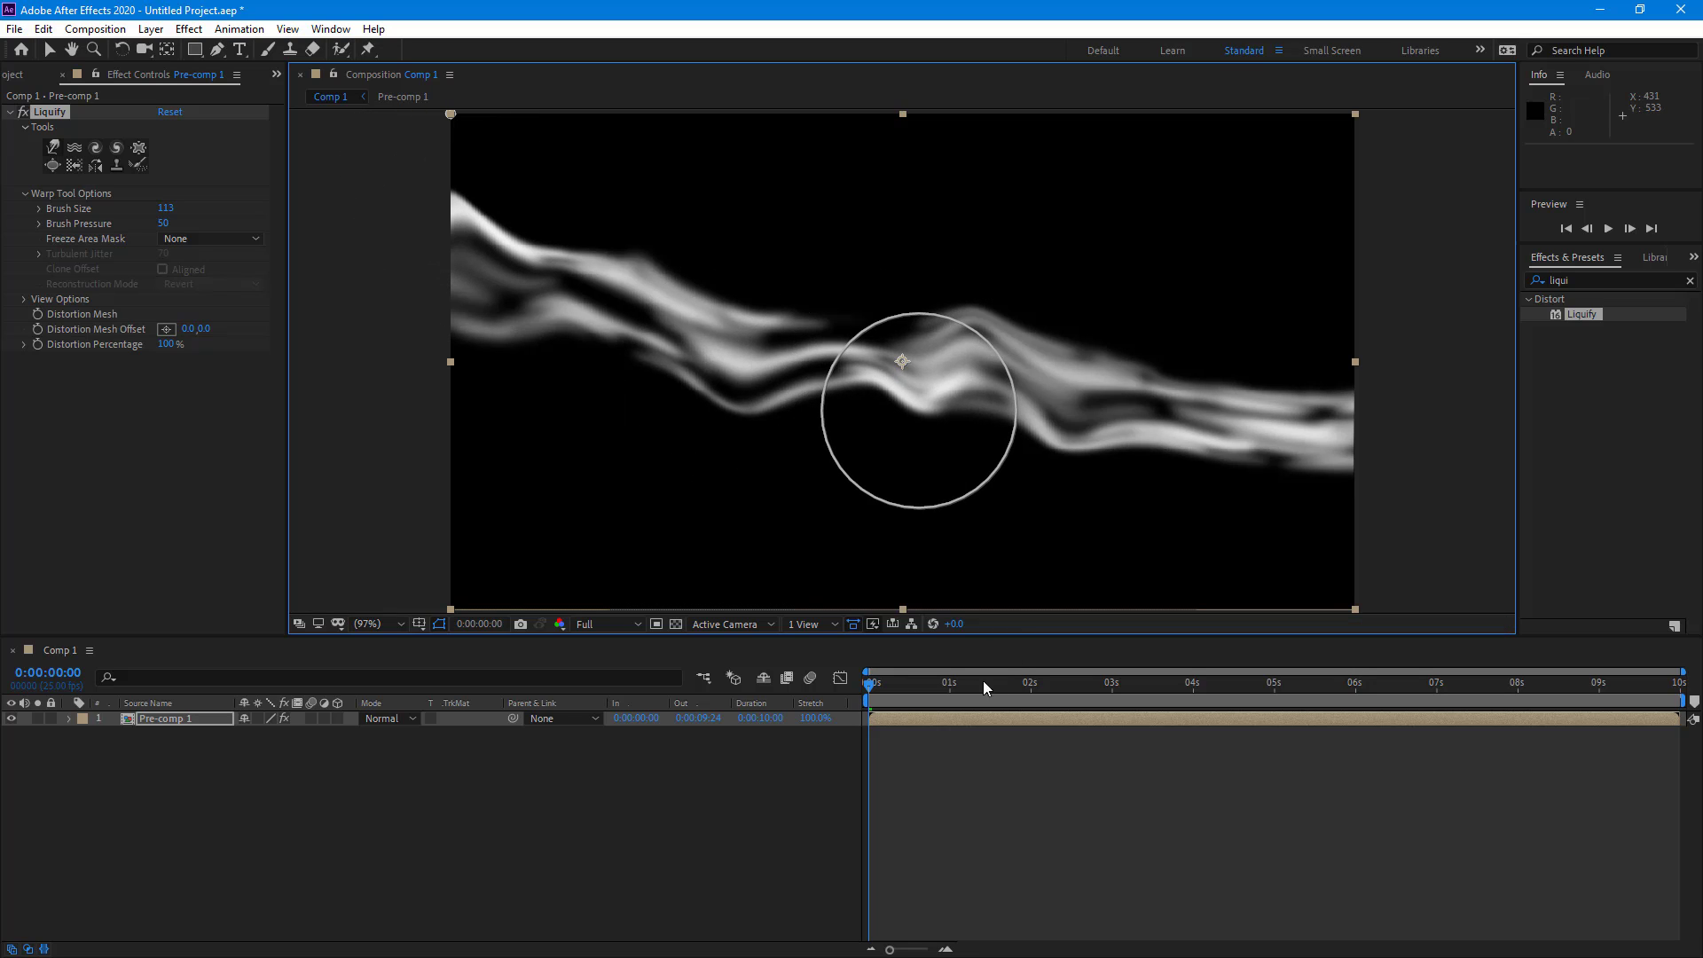
pyautogui.press('space')
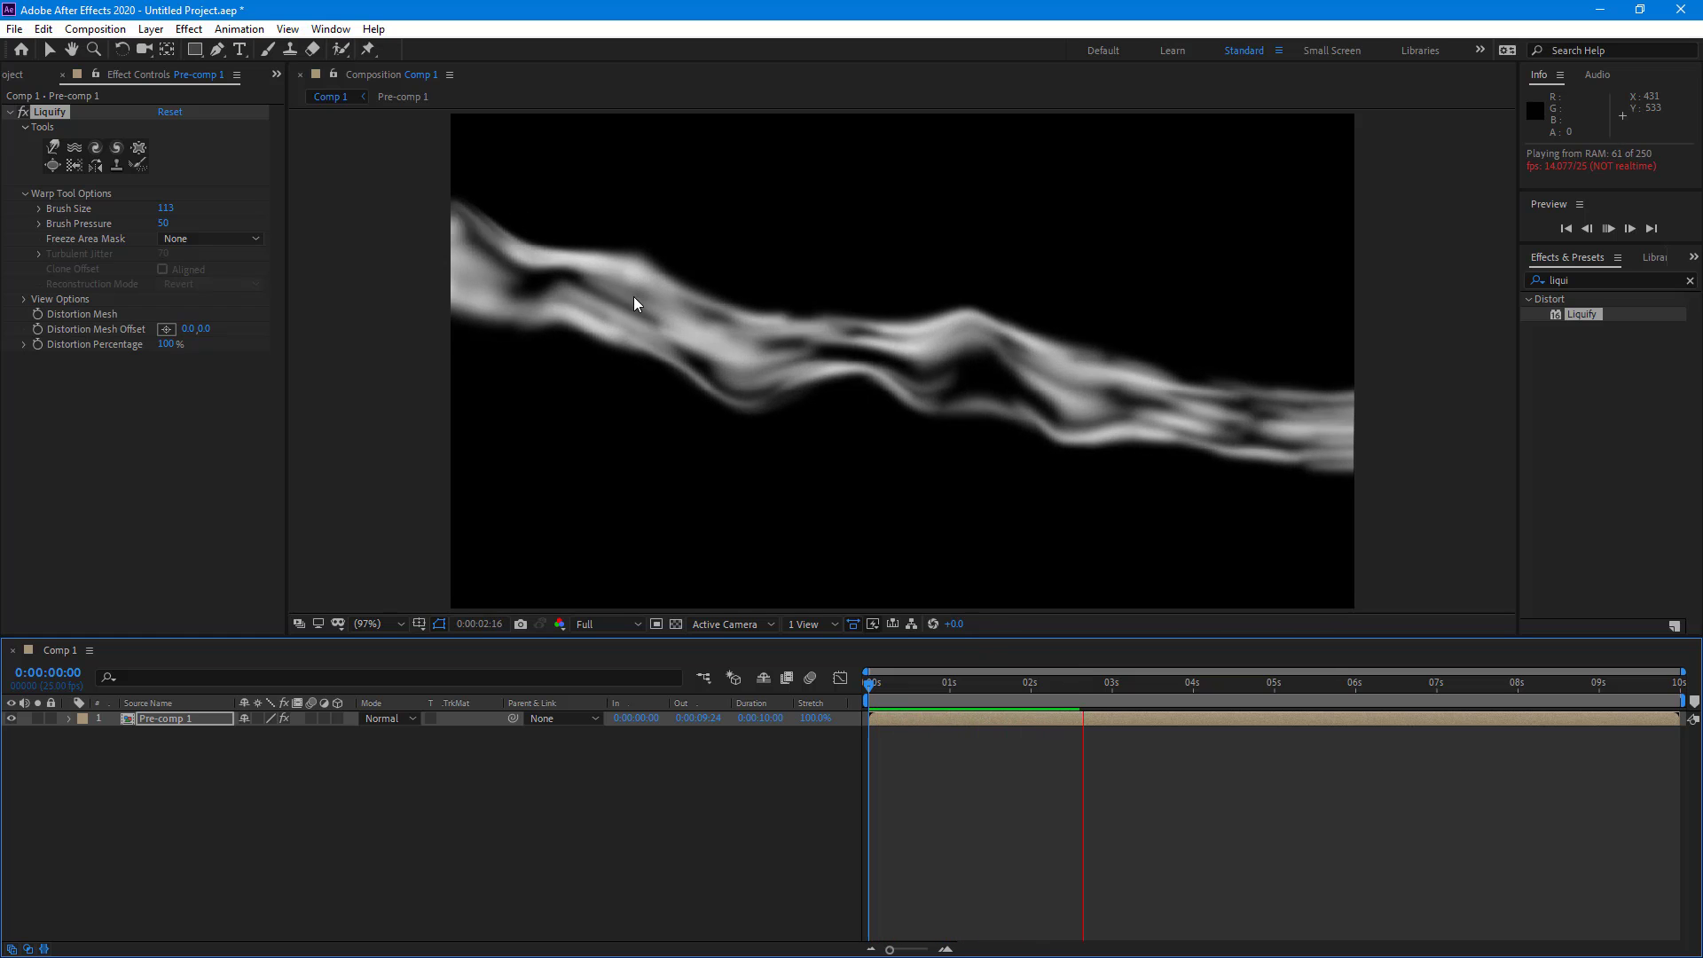
pyautogui.press('space')
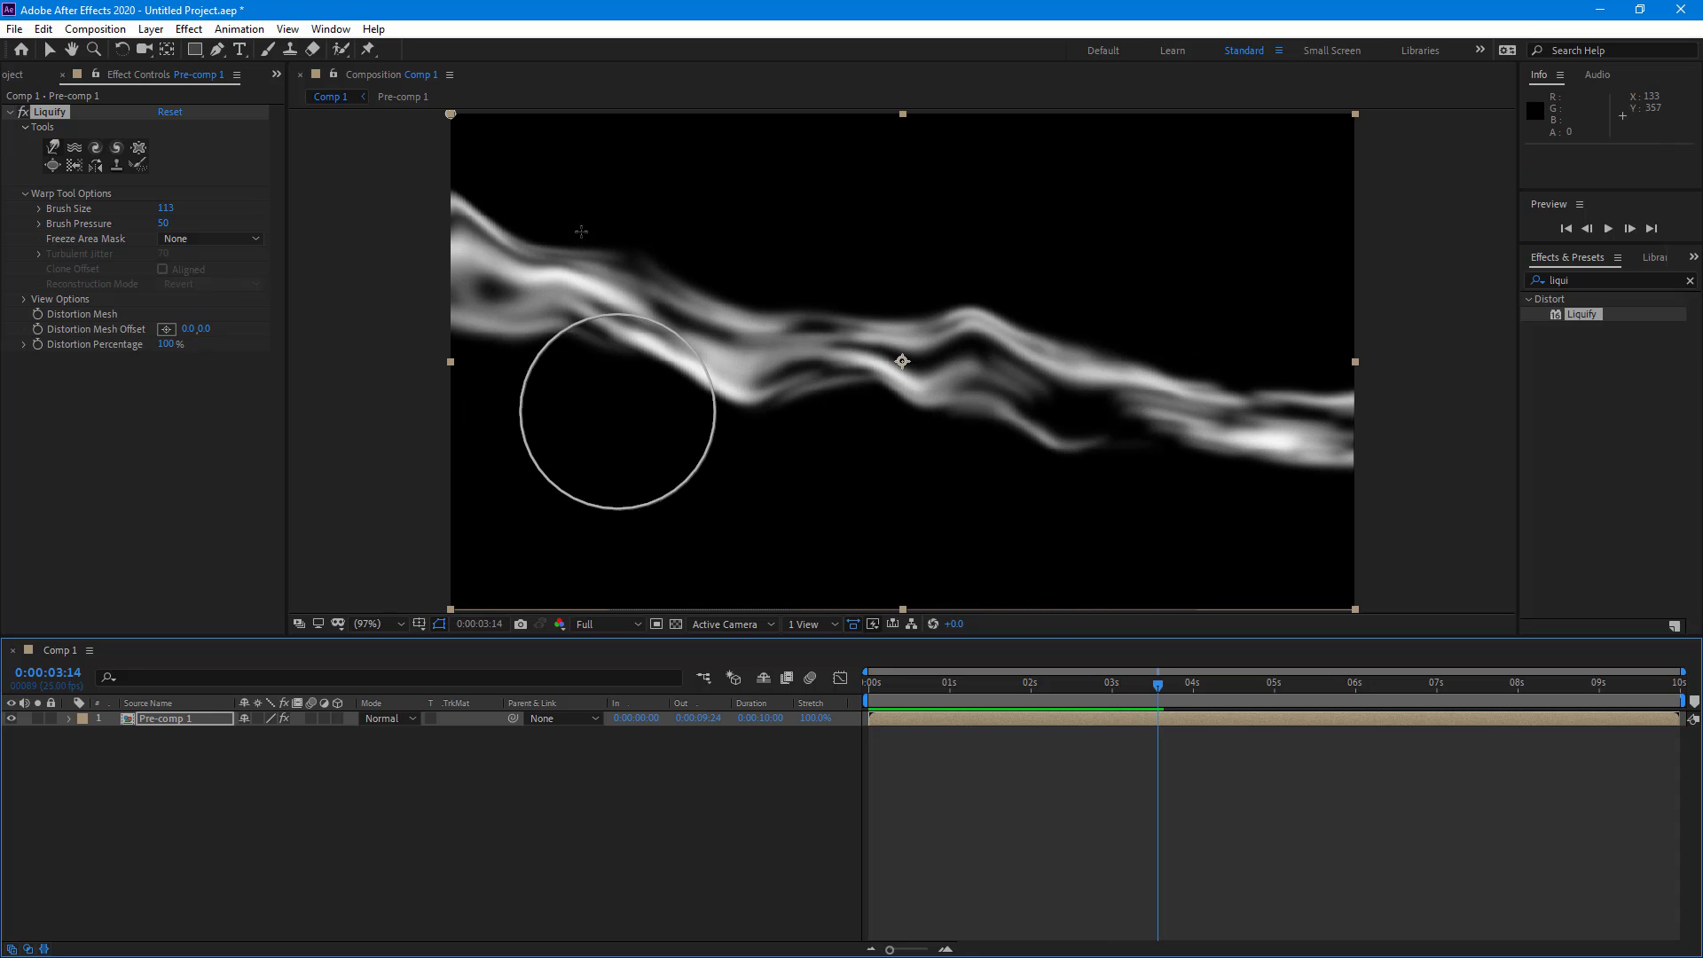
pyautogui.click(161, 729)
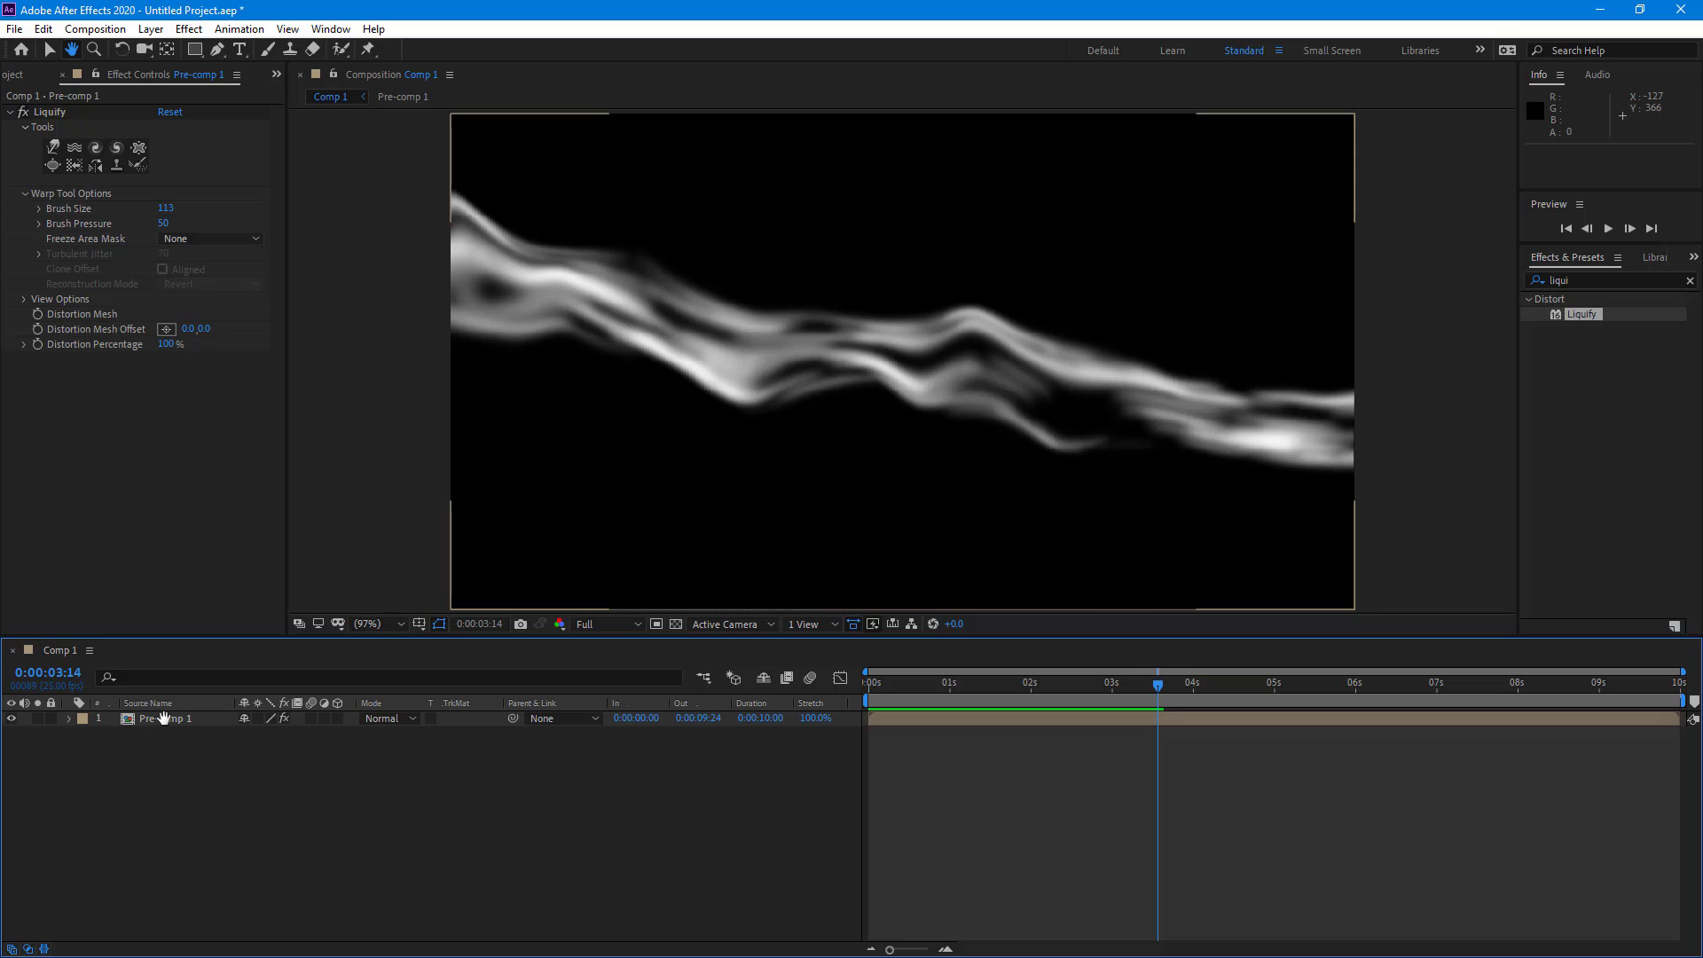
# Draw a thin rectangle mask at Pre-comp 1's left edge and keyframe its Mask Path at 0:00.
pyautogui.press('Home')
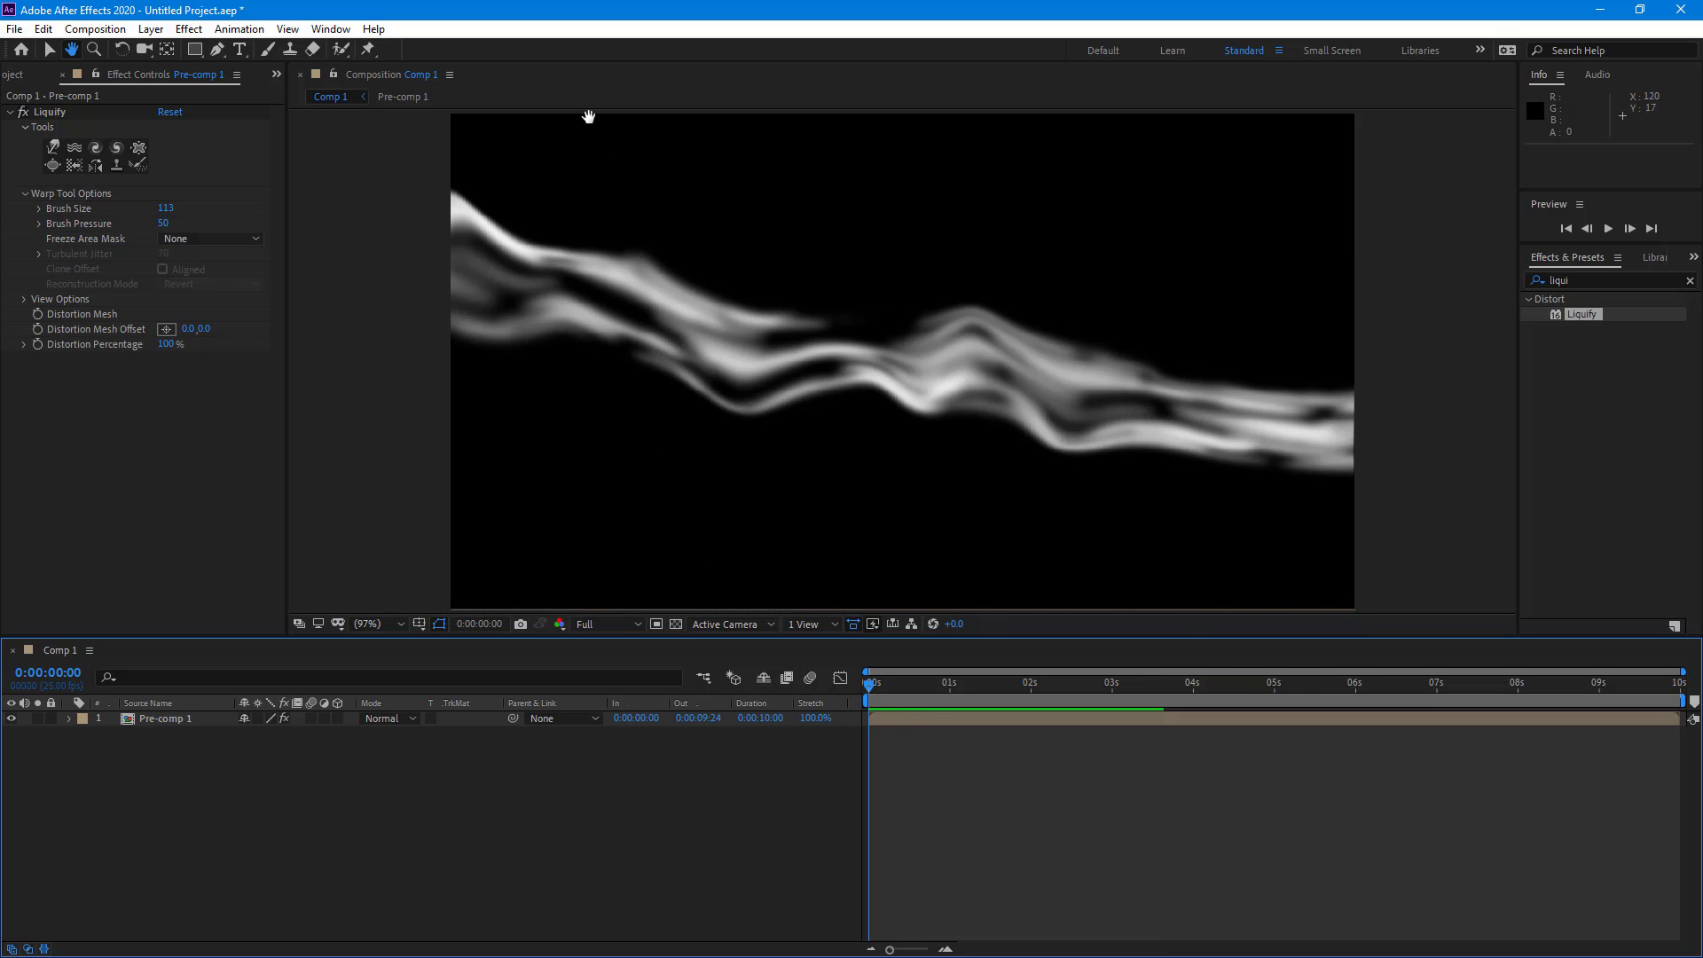
pyautogui.click(194, 51)
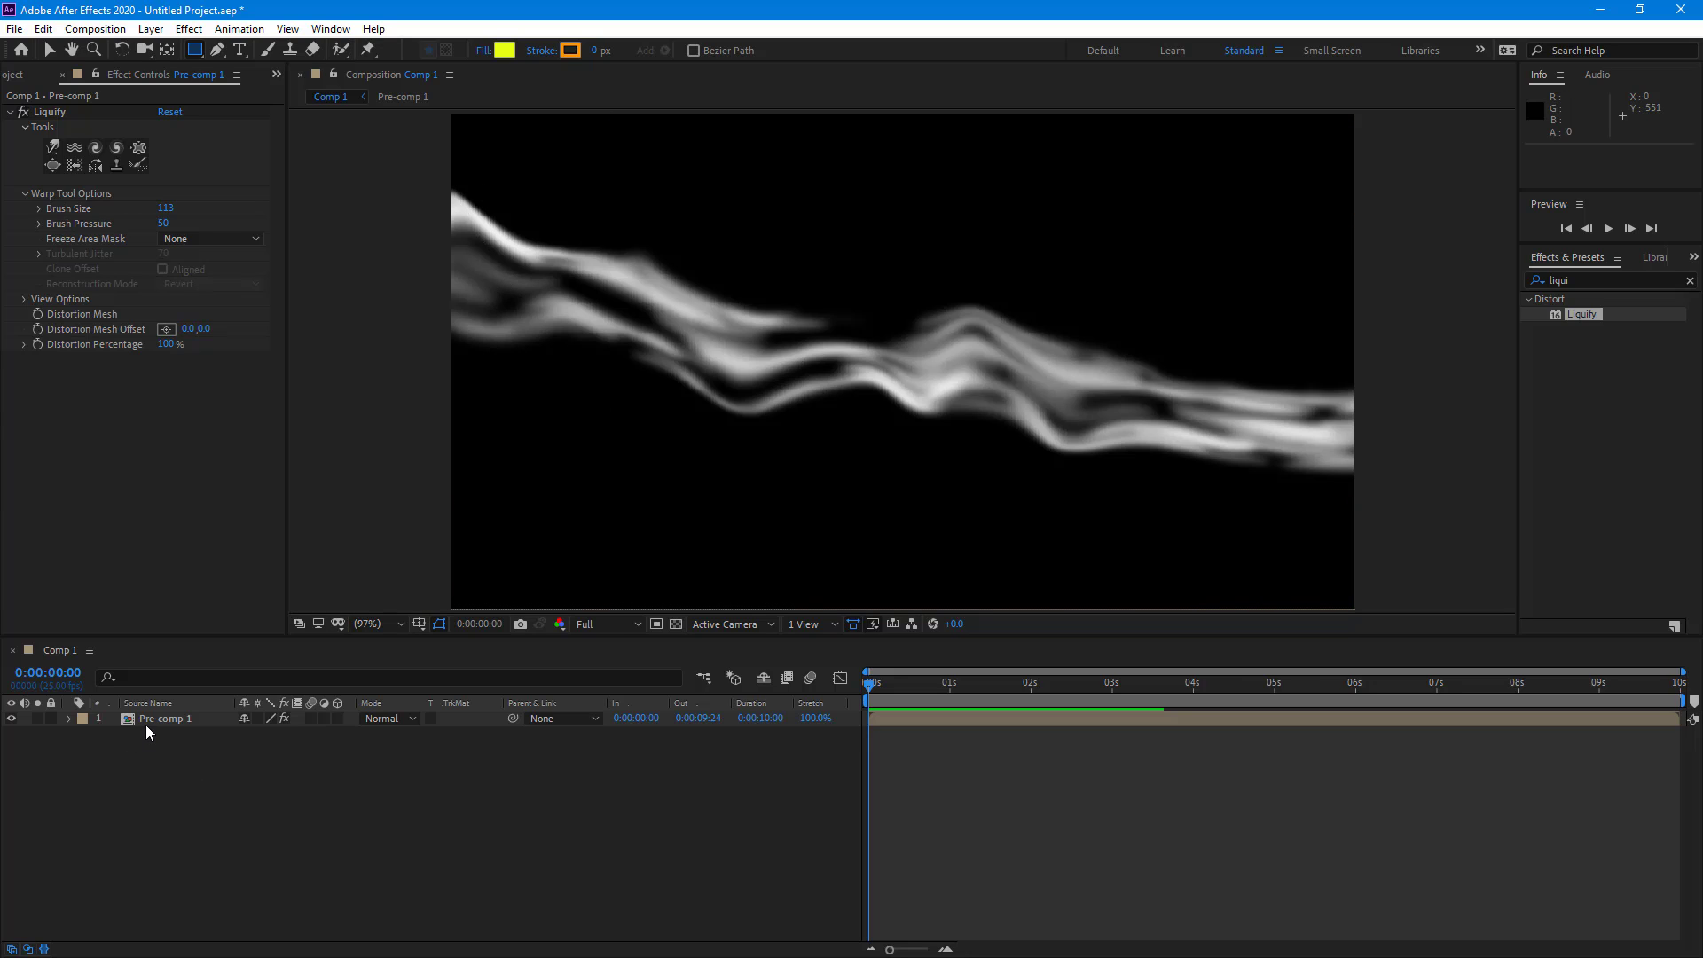
pyautogui.click(210, 718)
pyautogui.moveTo(420, 159); pyautogui.dragTo(436, 607)
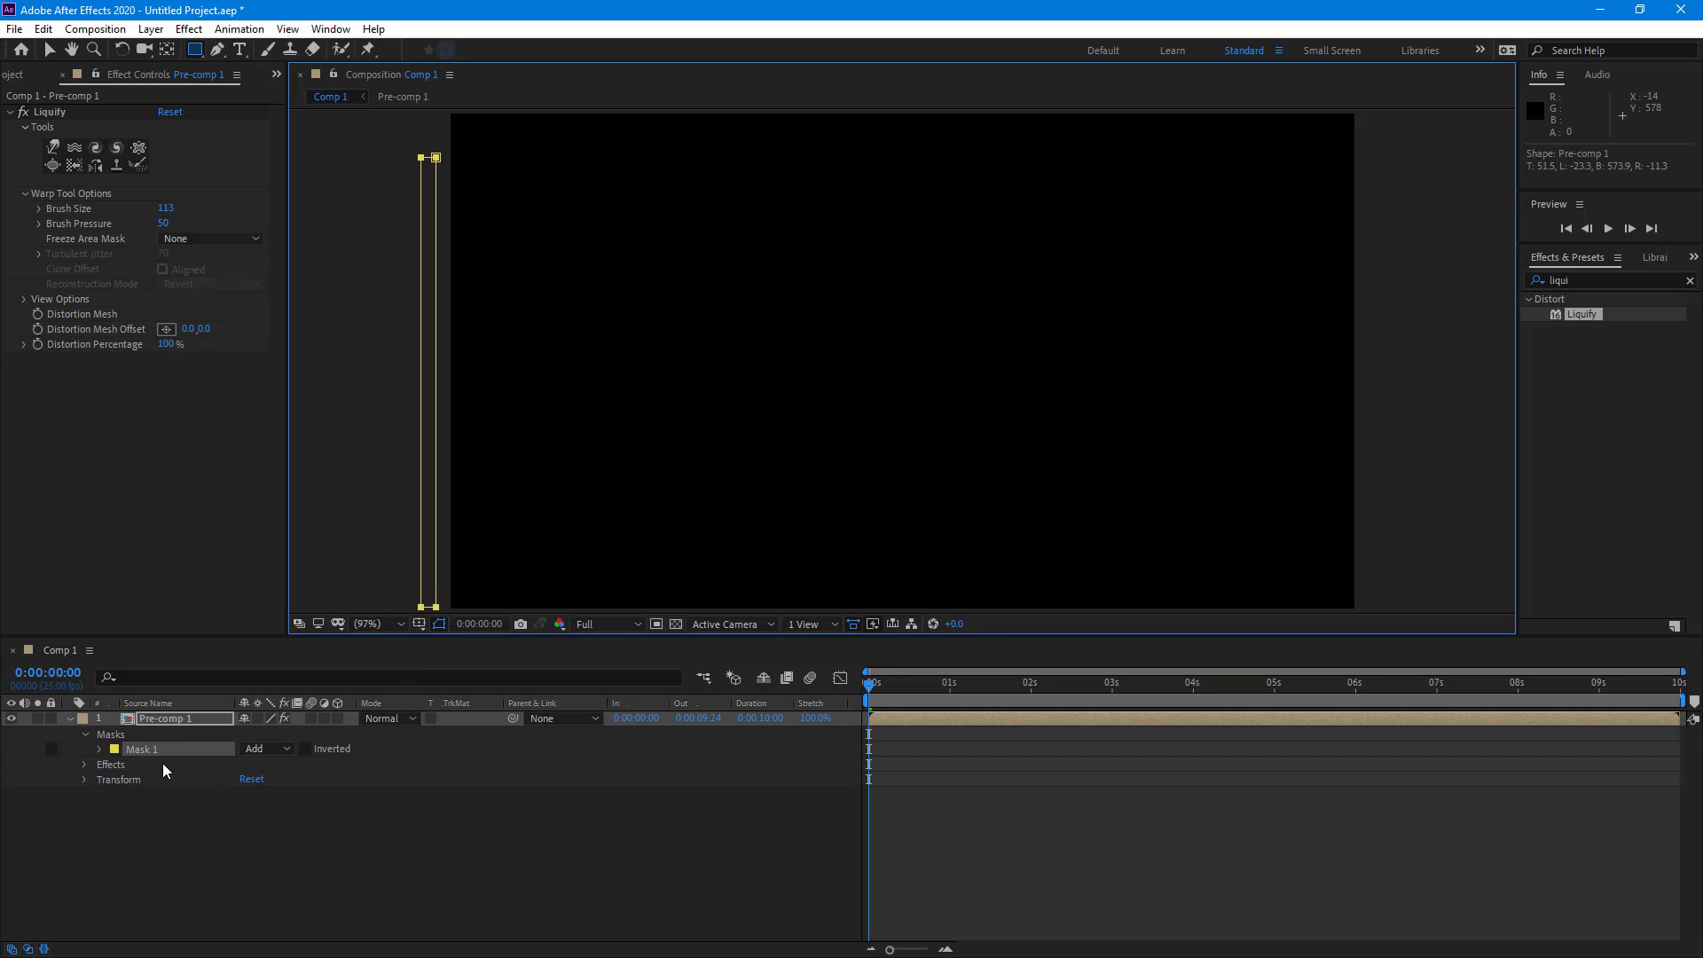
pyautogui.click(99, 749)
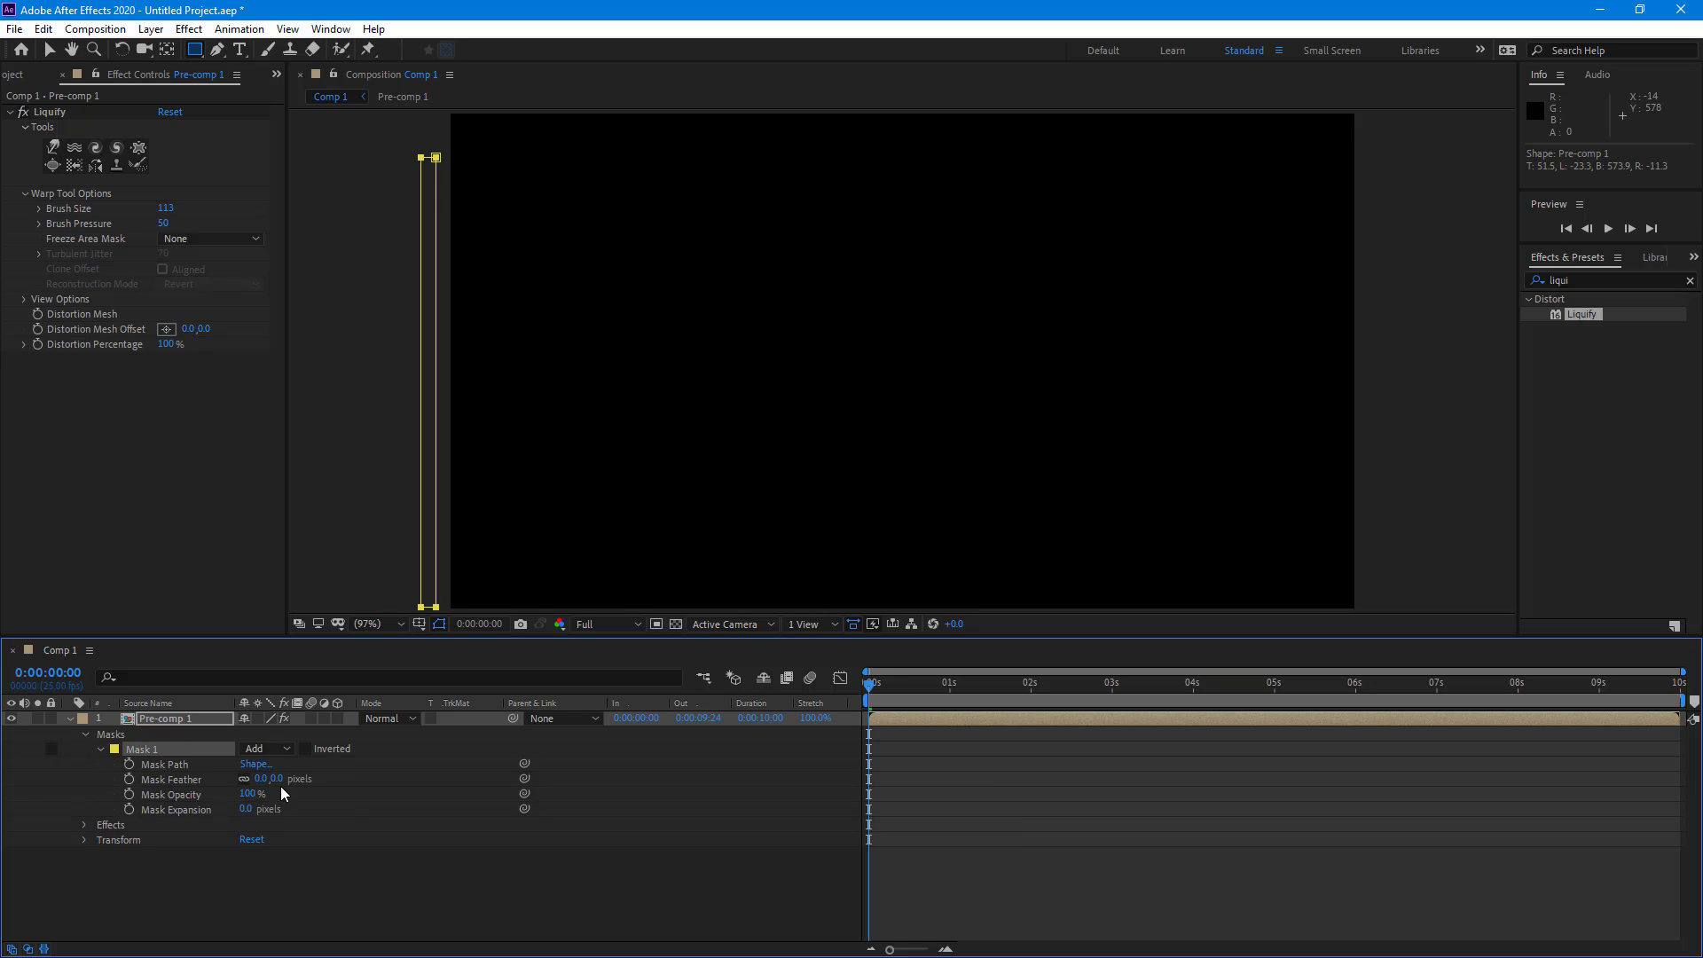
pyautogui.click(129, 765)
# At about 2 seconds, stretch the mask's right corners far right to set a second keyframe.
pyautogui.moveTo(869, 694); pyautogui.dragTo(1039, 705)
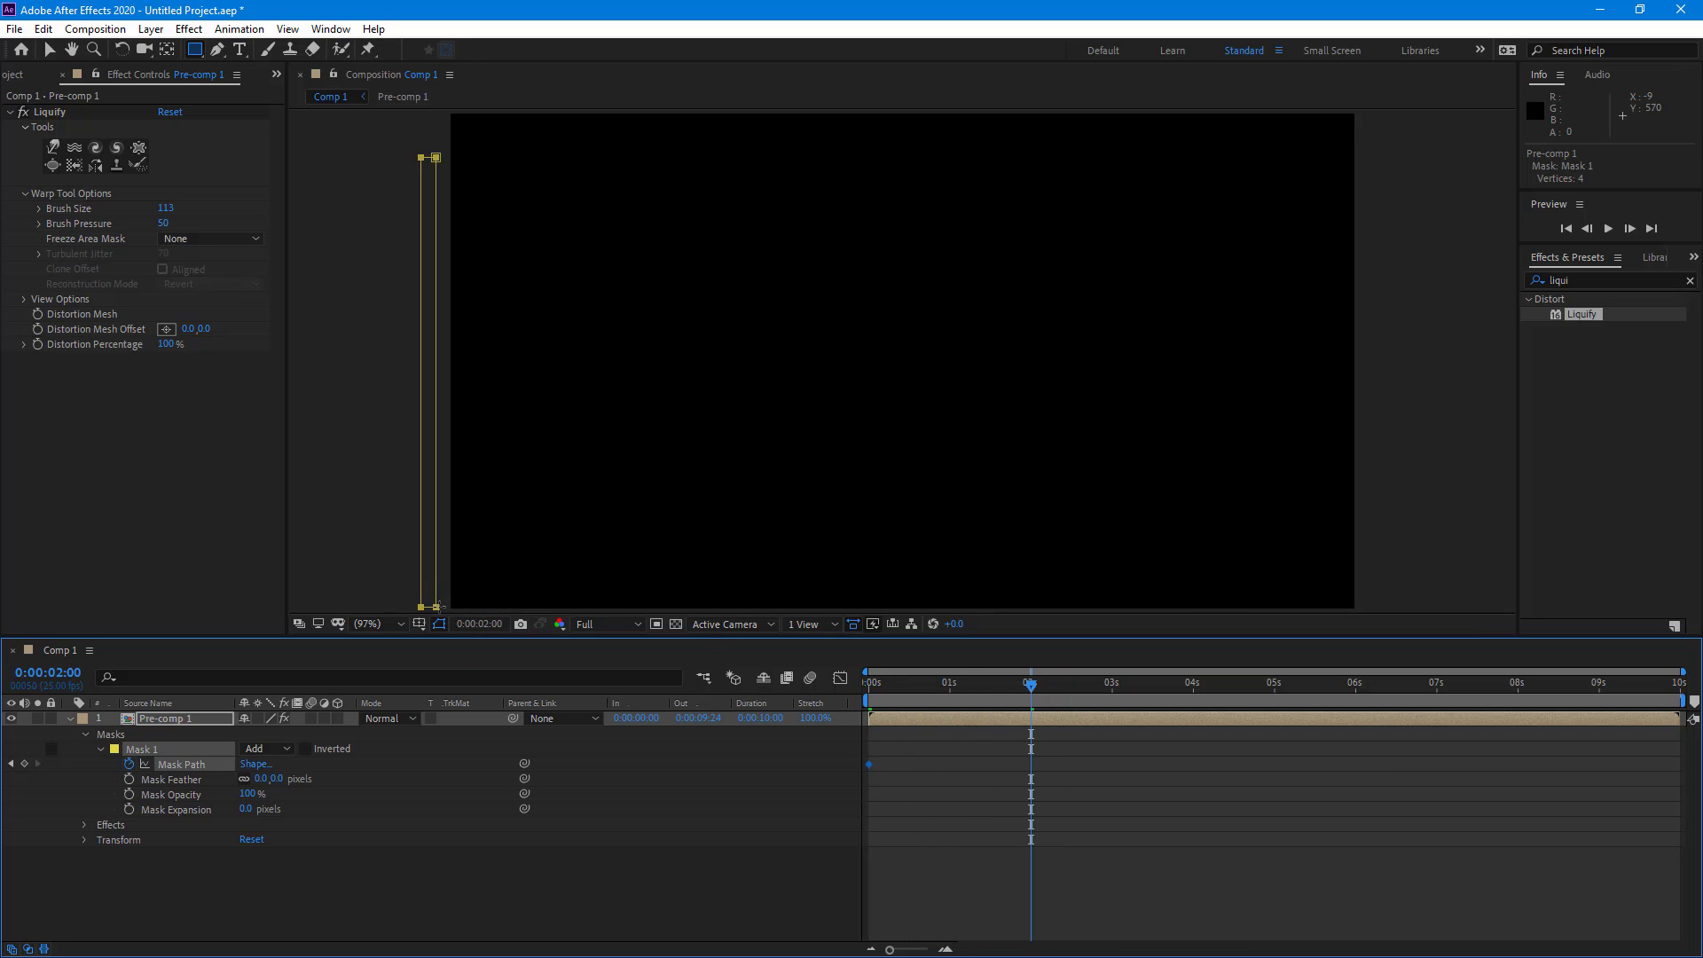
pyautogui.click(50, 51)
pyautogui.moveTo(435, 158); pyautogui.dragTo(447, 155)
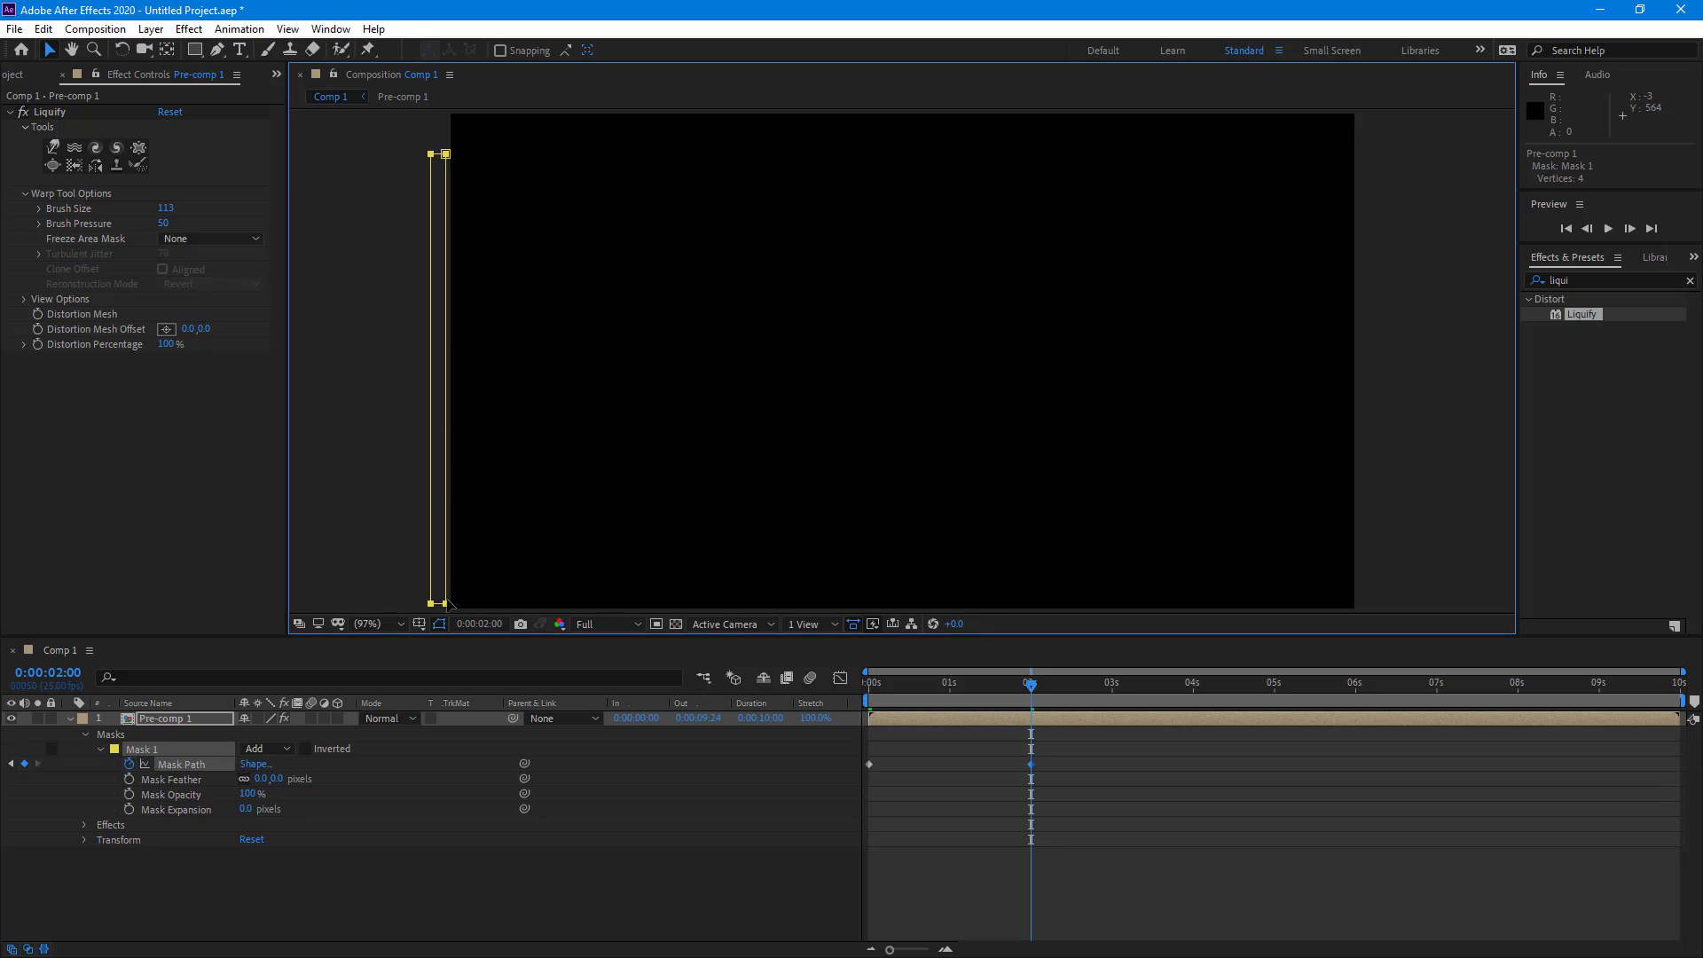
pyautogui.click(901, 361)
pyautogui.click(446, 603)
pyautogui.moveTo(446, 603); pyautogui.dragTo(1386, 621)
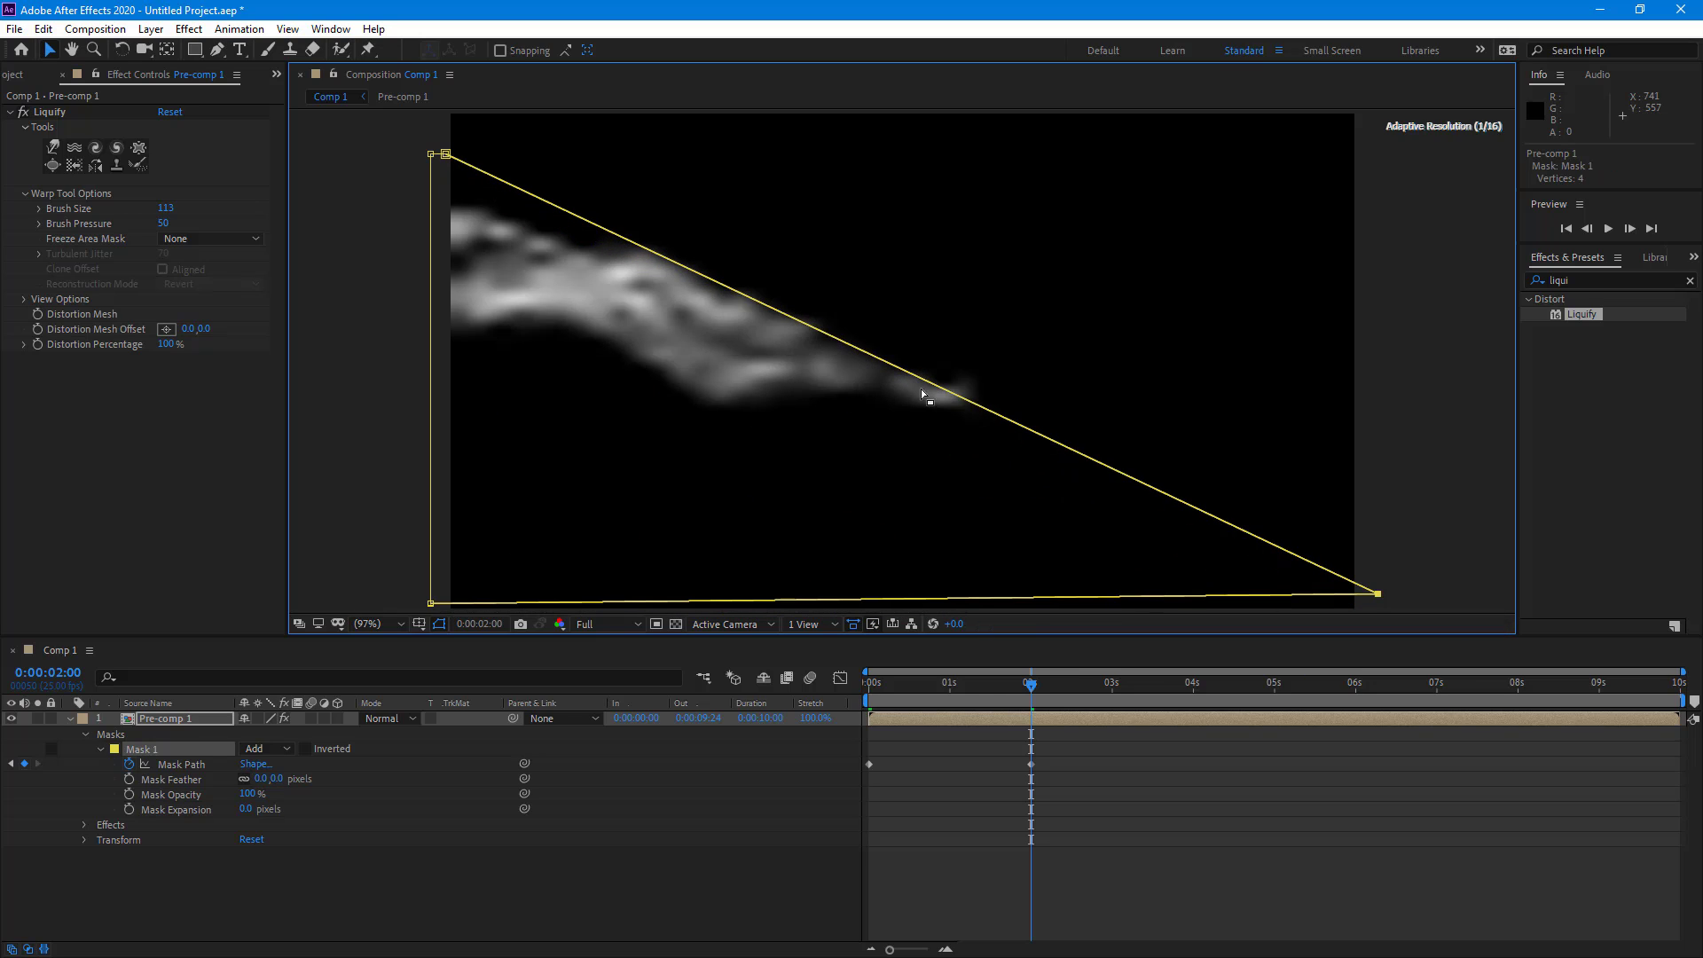
pyautogui.moveTo(446, 154); pyautogui.dragTo(1404, 315)
# Preview the reveal, move the second keyframe to about 0:05:07, and feather the mask 101 pixels.
pyautogui.moveTo(1033, 694); pyautogui.dragTo(820, 719)
pyautogui.press('space')
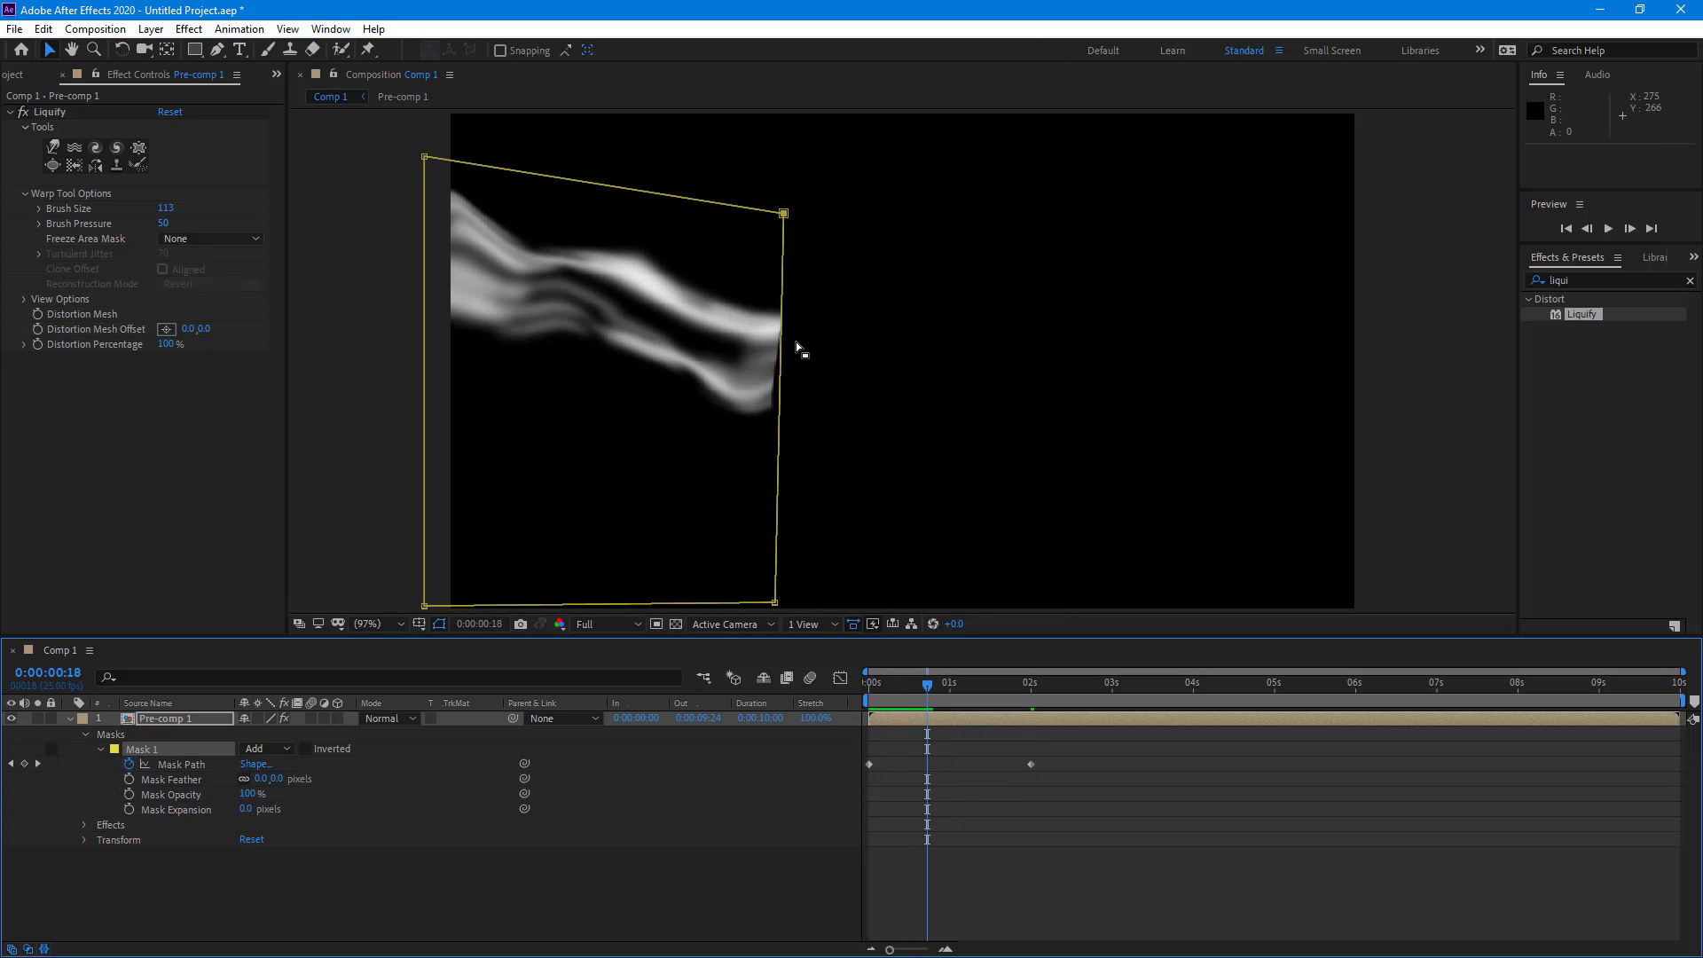
pyautogui.moveTo(1031, 764); pyautogui.dragTo(1298, 795)
pyautogui.moveTo(262, 778); pyautogui.dragTo(377, 792)
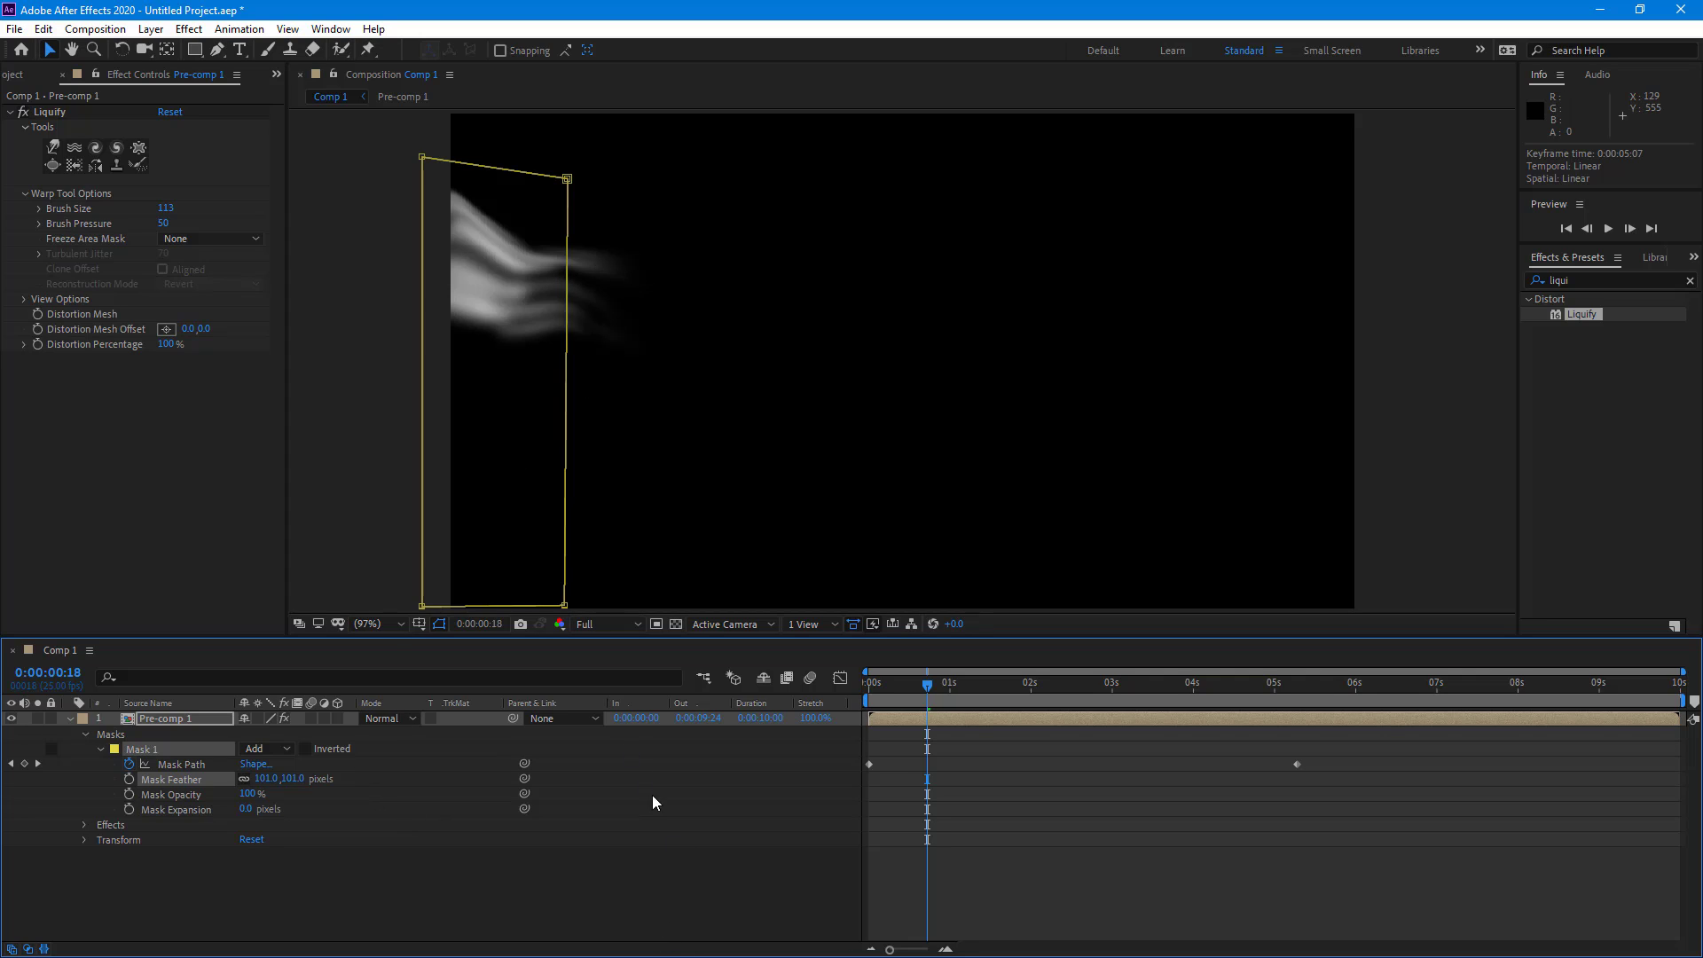
# Deselect Pre-comp 1 and return the current time to 0:00:00.
pyautogui.click(781, 805)
pyautogui.moveTo(893, 683); pyautogui.dragTo(869, 683)
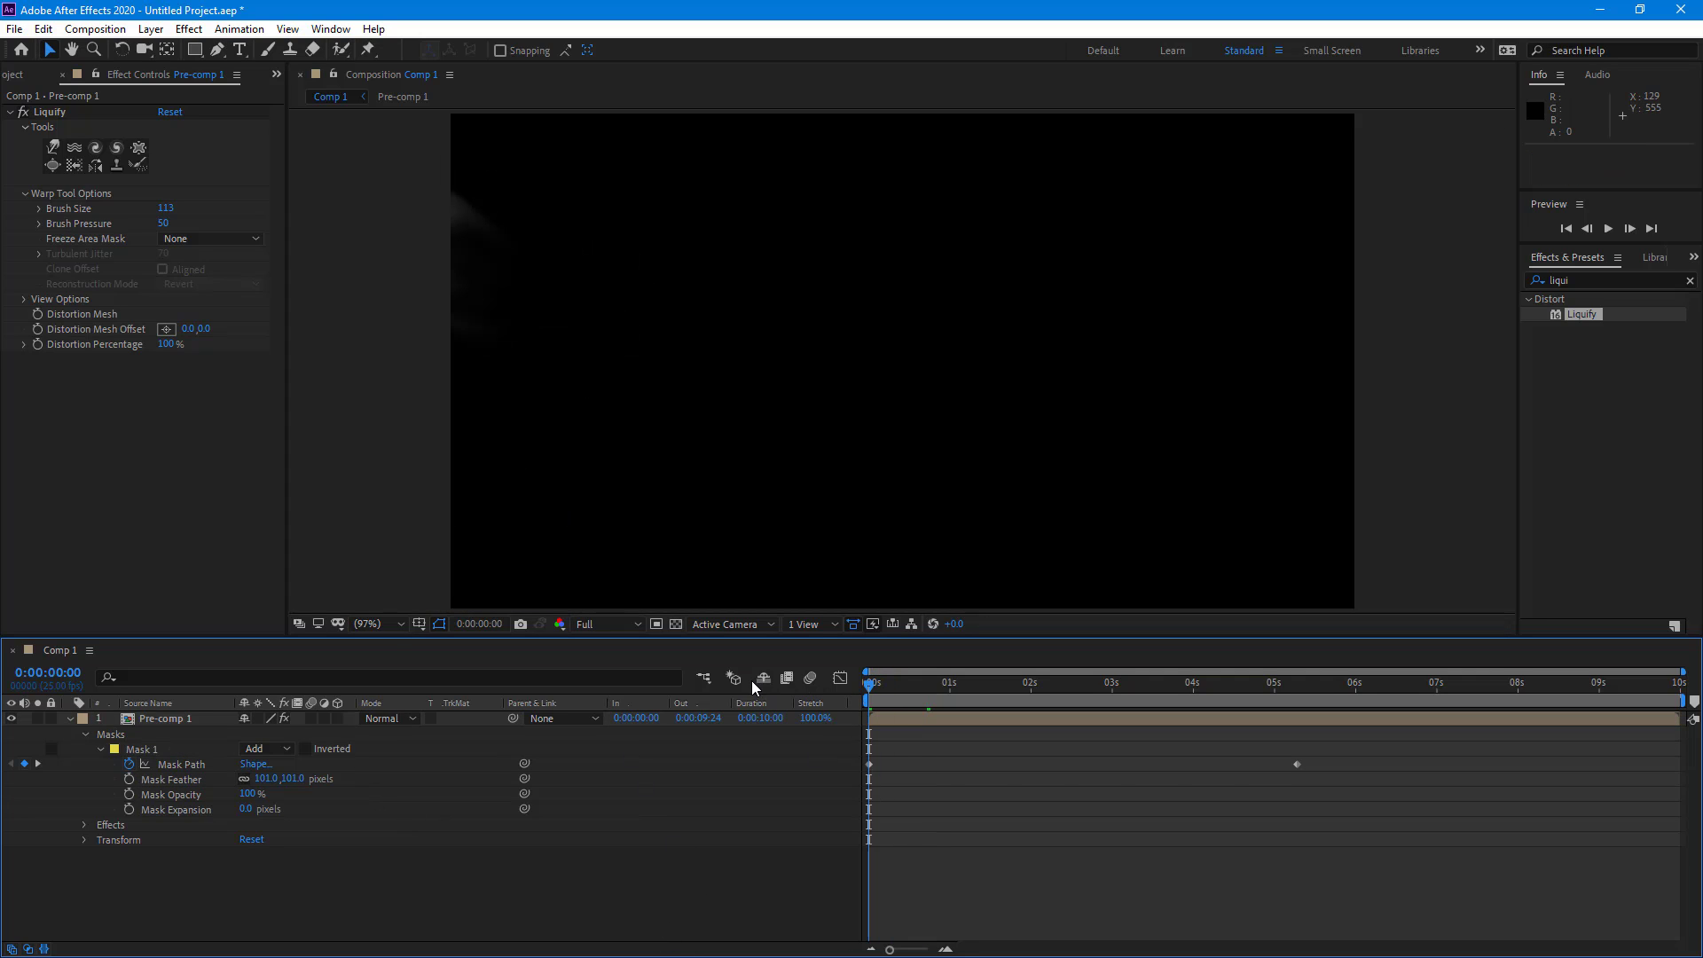